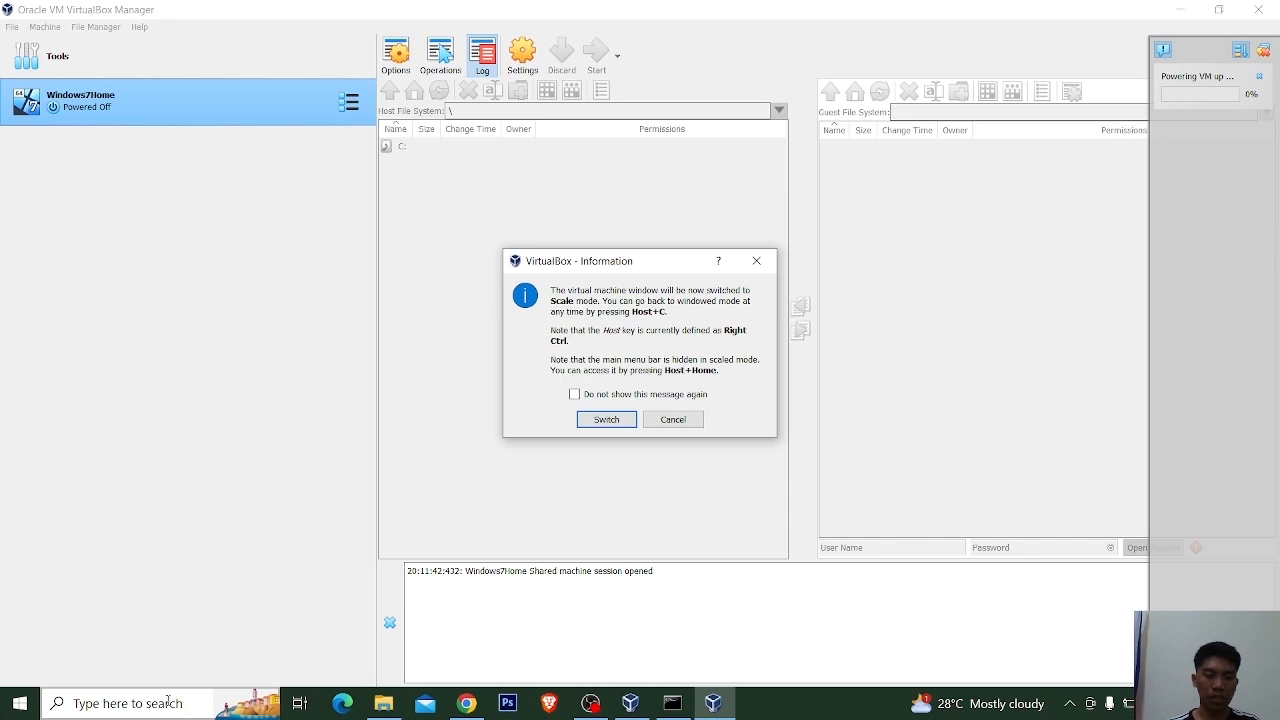
# Switch the Windows7Home virtual machine to scale mode and start its Windows normally, dismissing the keyboard capture notification.
pyautogui.click(672, 702)
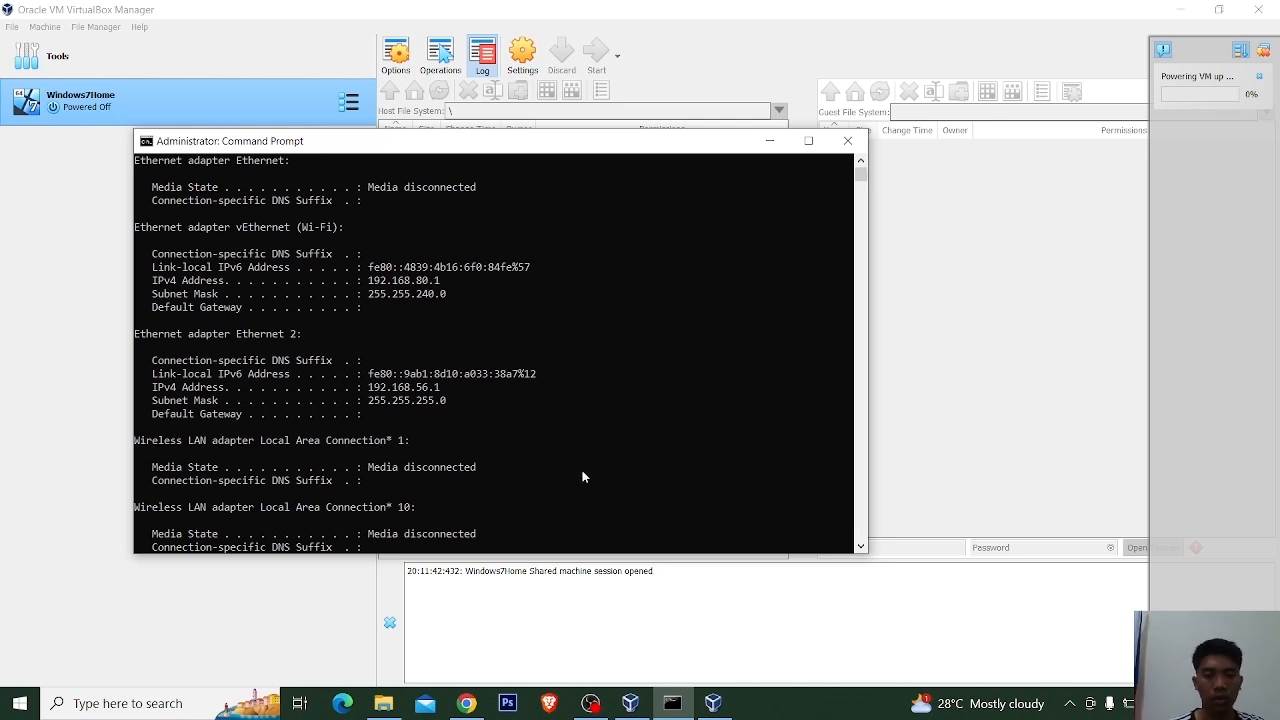
pyautogui.click(713, 703)
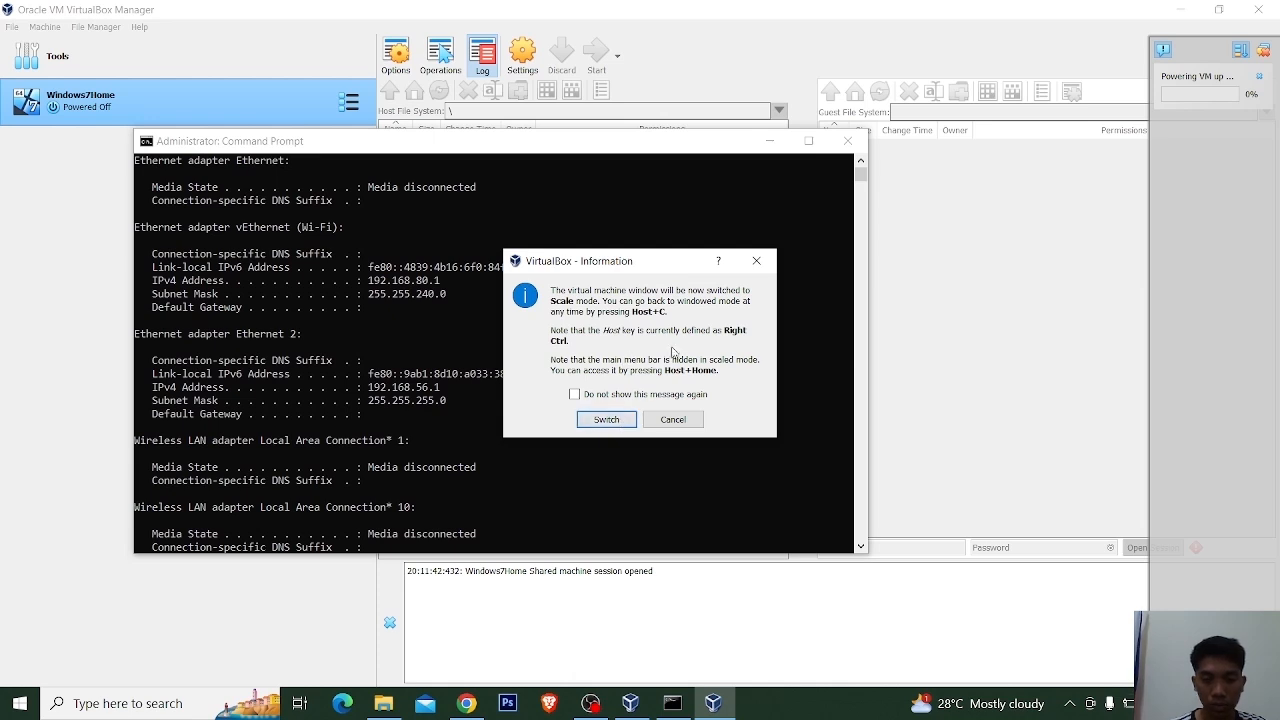
pyautogui.click(606, 419)
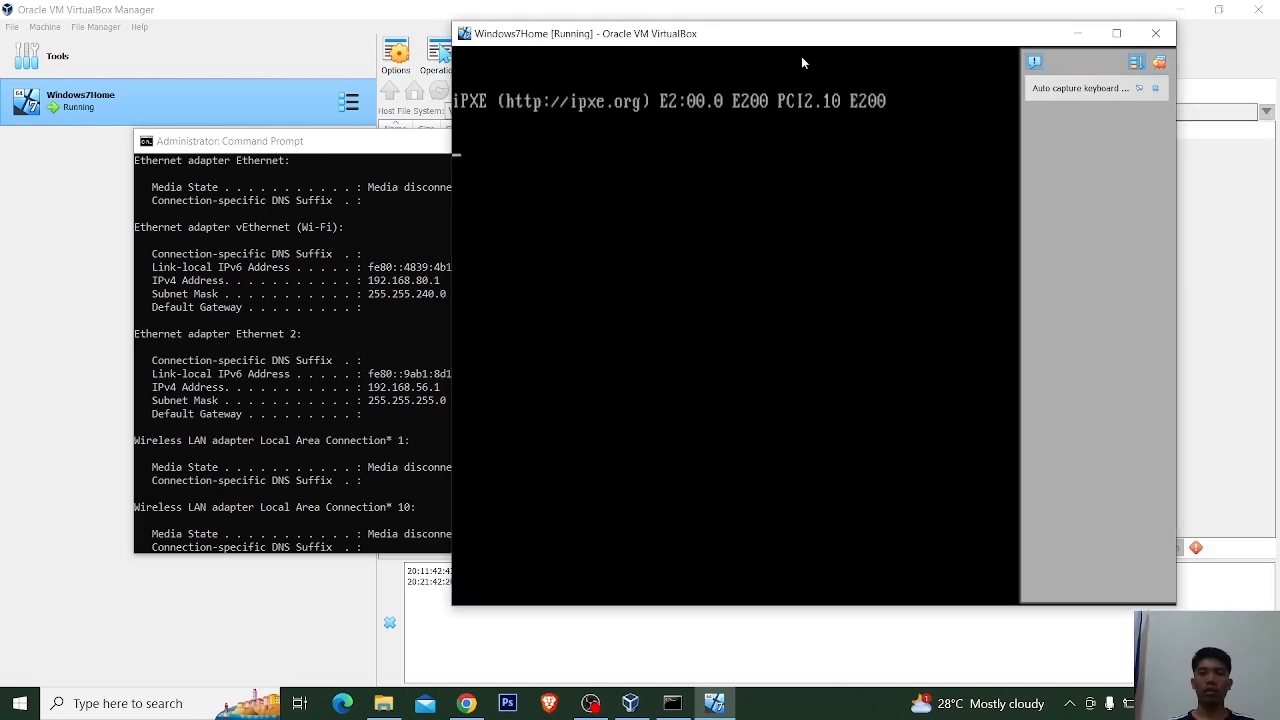
pyautogui.moveTo(804, 42); pyautogui.dragTo(643, 29)
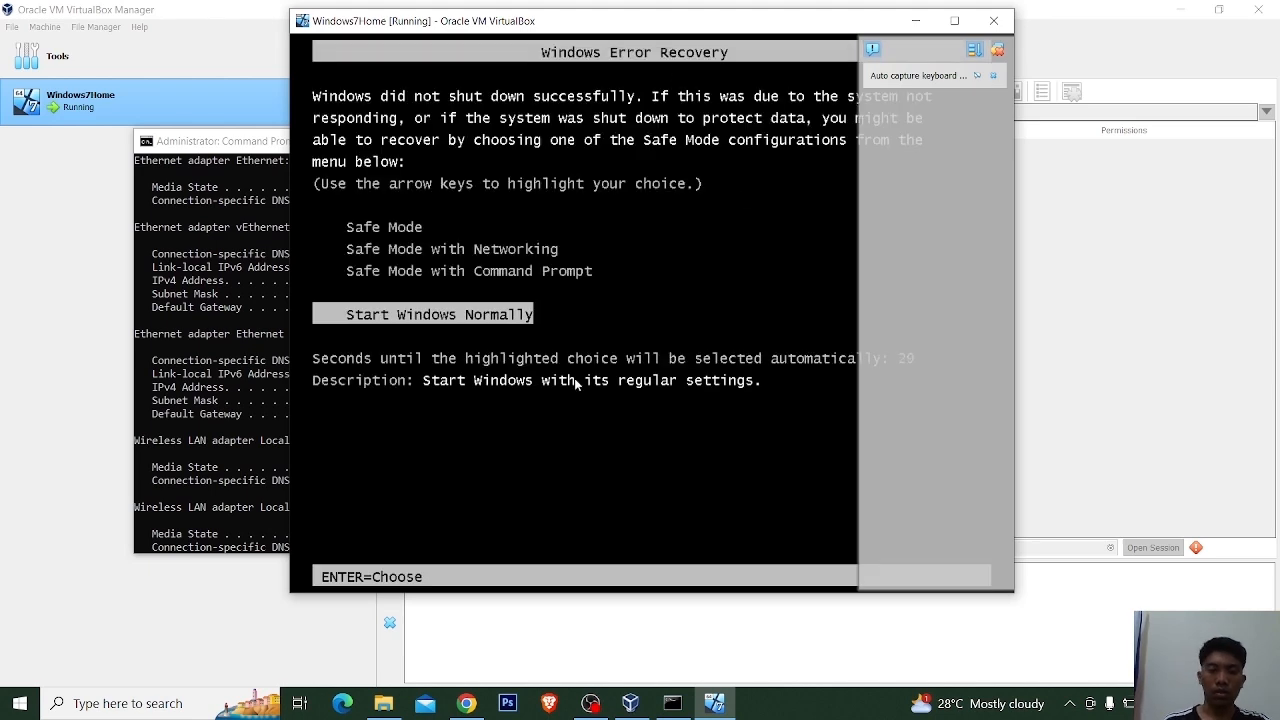
pyautogui.press('Return')
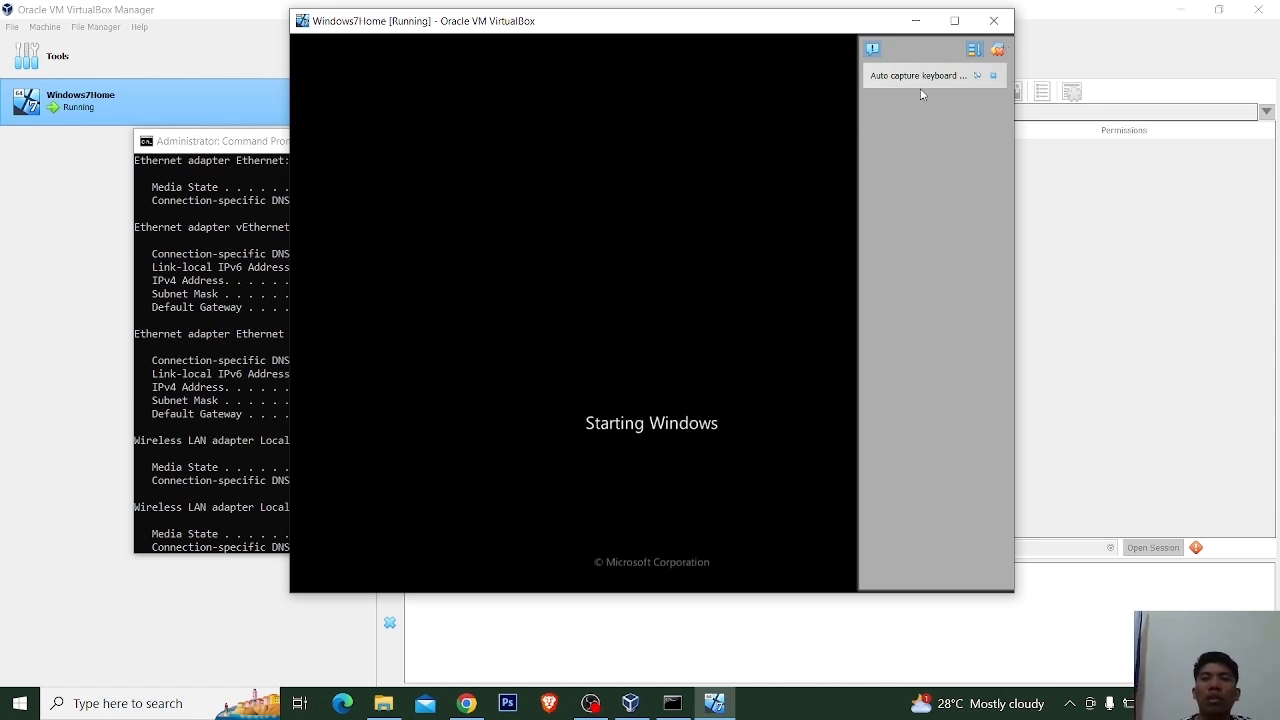
pyautogui.click(997, 50)
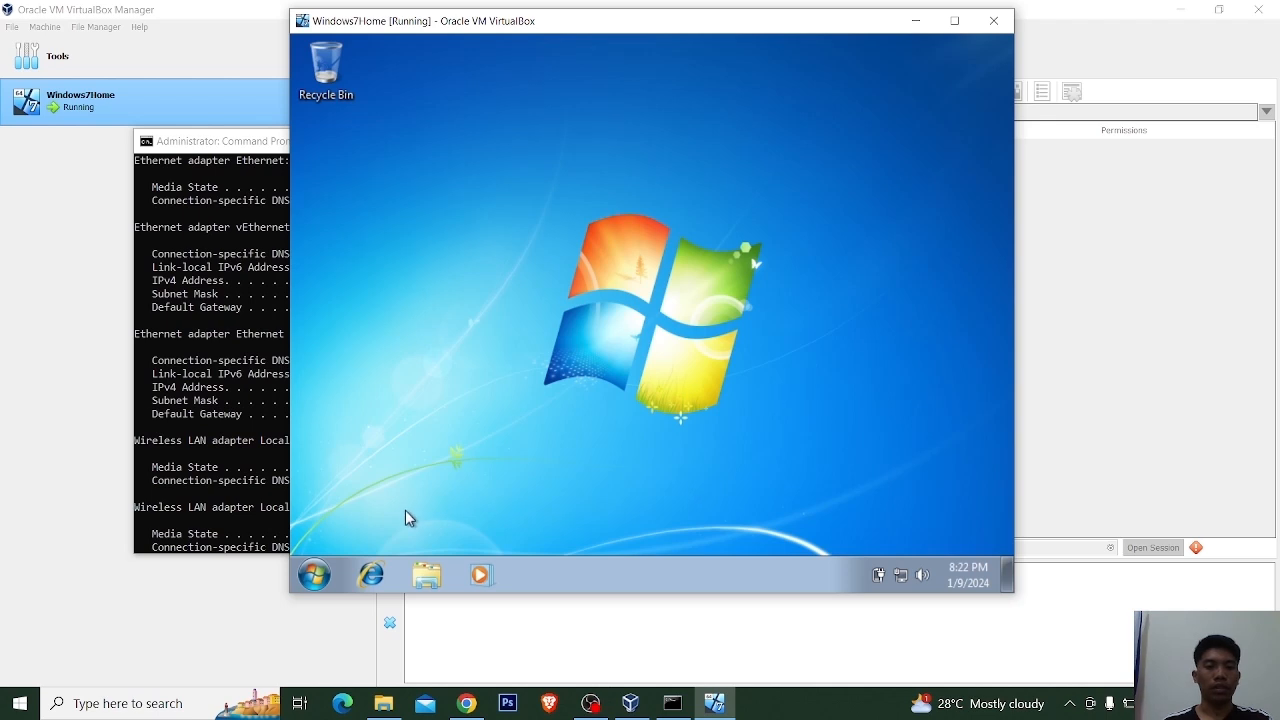
# Run ipconfig in the virtual machine's Command Prompt, review the adapters' IP addresses, and minimize the window.
pyautogui.click(314, 571)
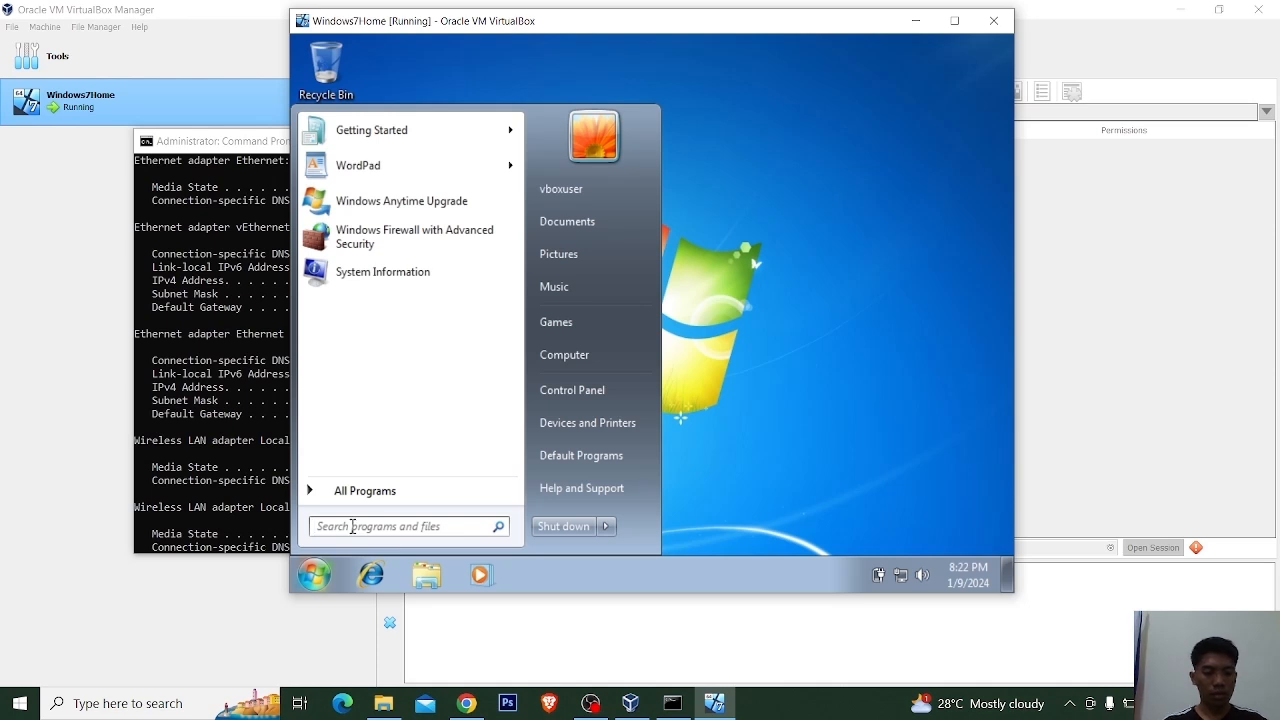
pyautogui.write('cmd')
pyautogui.press('Return')
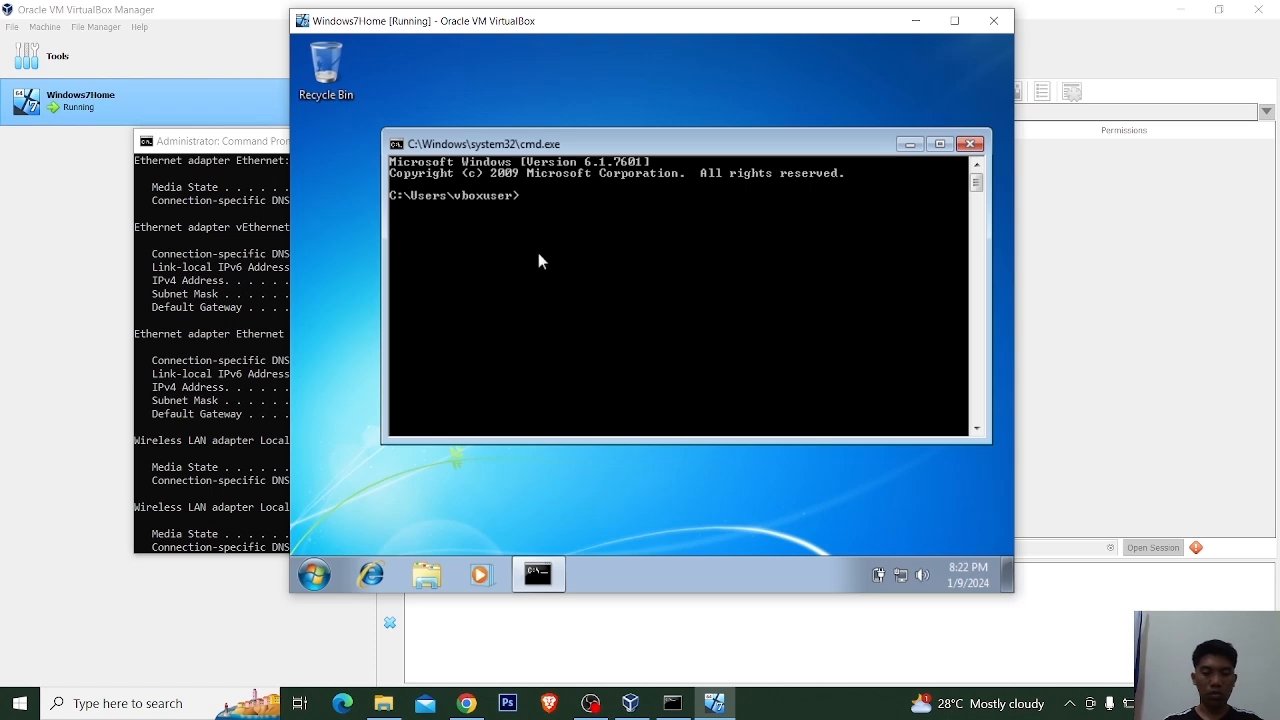
pyautogui.write('ipcon')
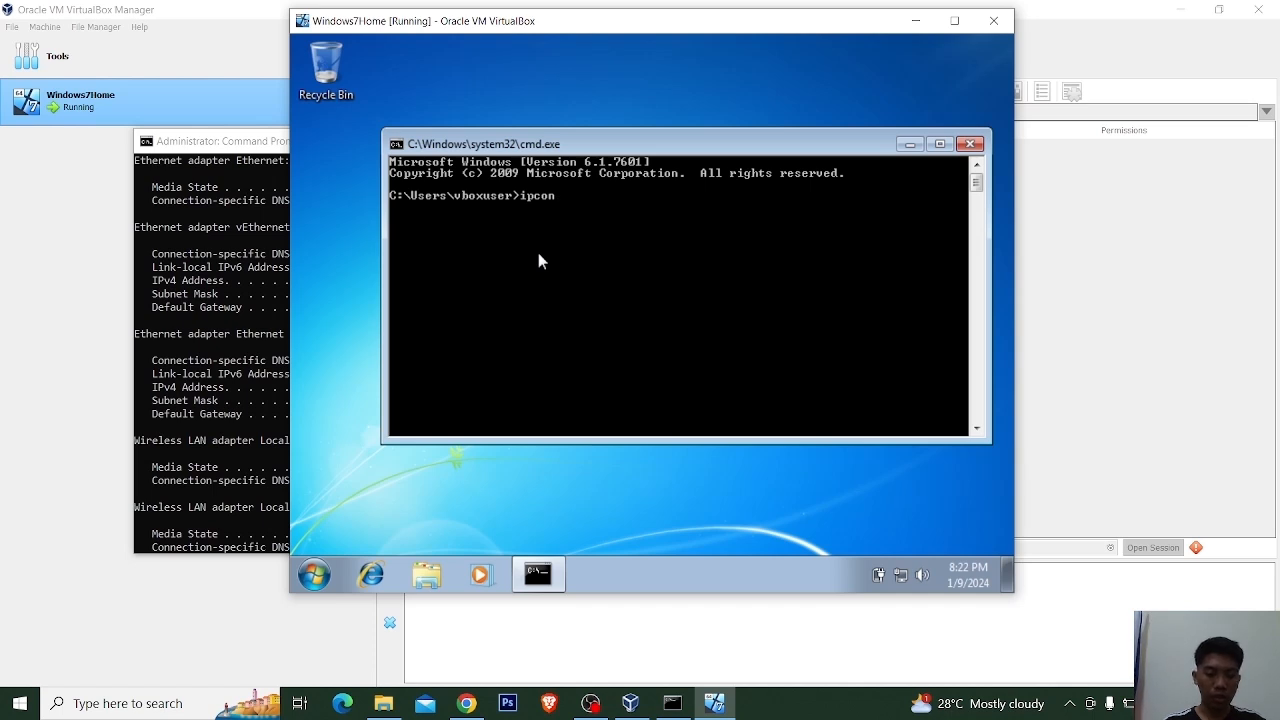
pyautogui.write('fig')
pyautogui.press('Return')
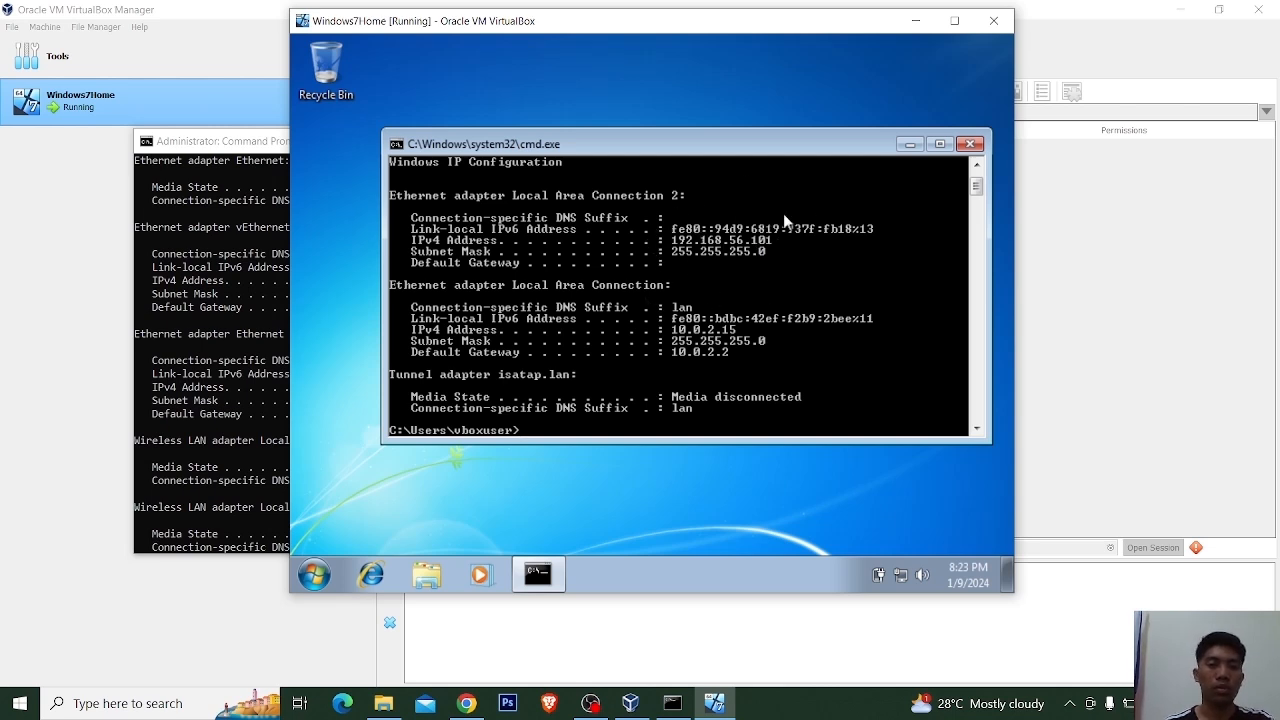
pyautogui.scroll(-4, 703, 260)
pyautogui.scroll(6, 703, 260)
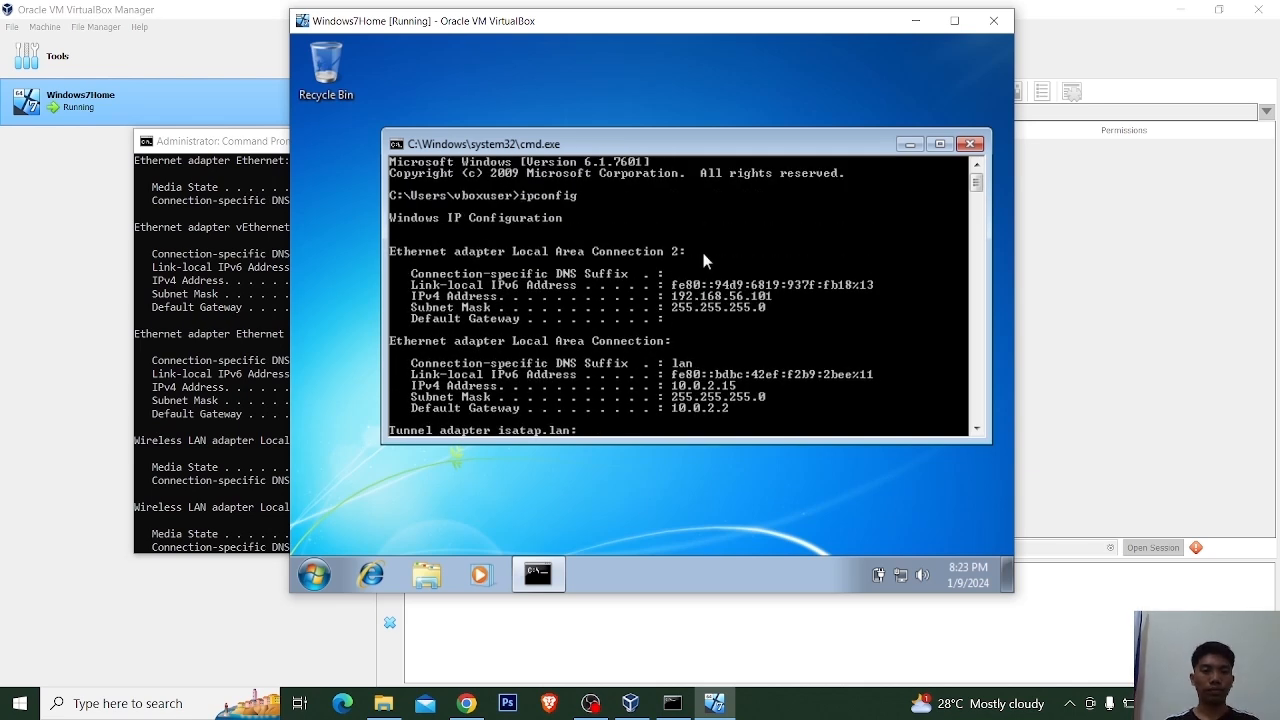
pyautogui.scroll(-2, 704, 258)
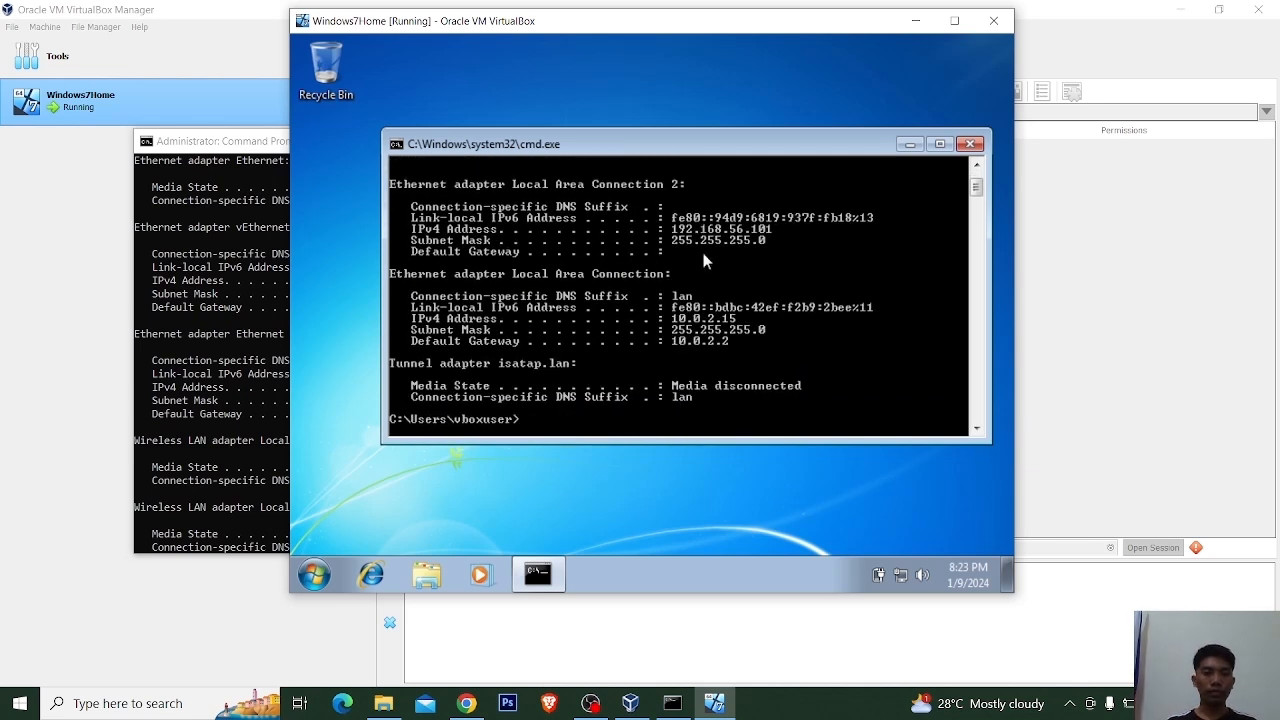
pyautogui.click(908, 146)
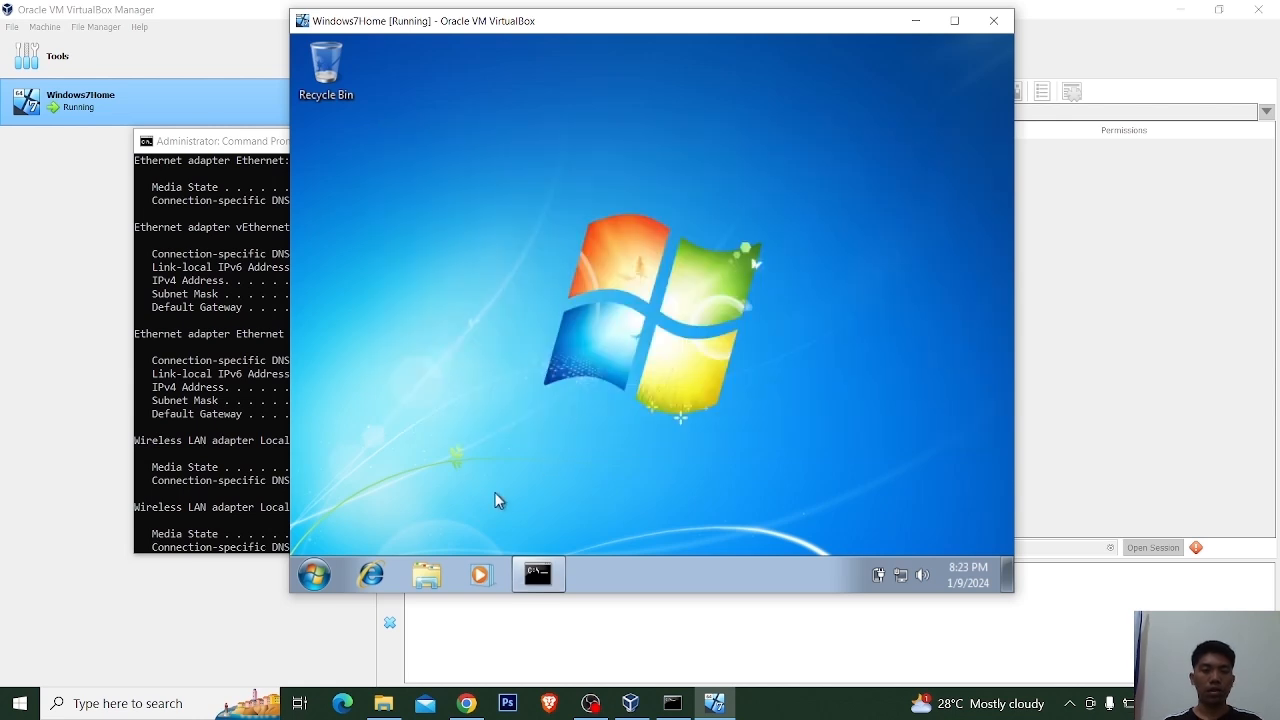
# Open the advanced sharing settings of the Network and Sharing Center in the virtual machine's Control Panel.
pyautogui.click(318, 574)
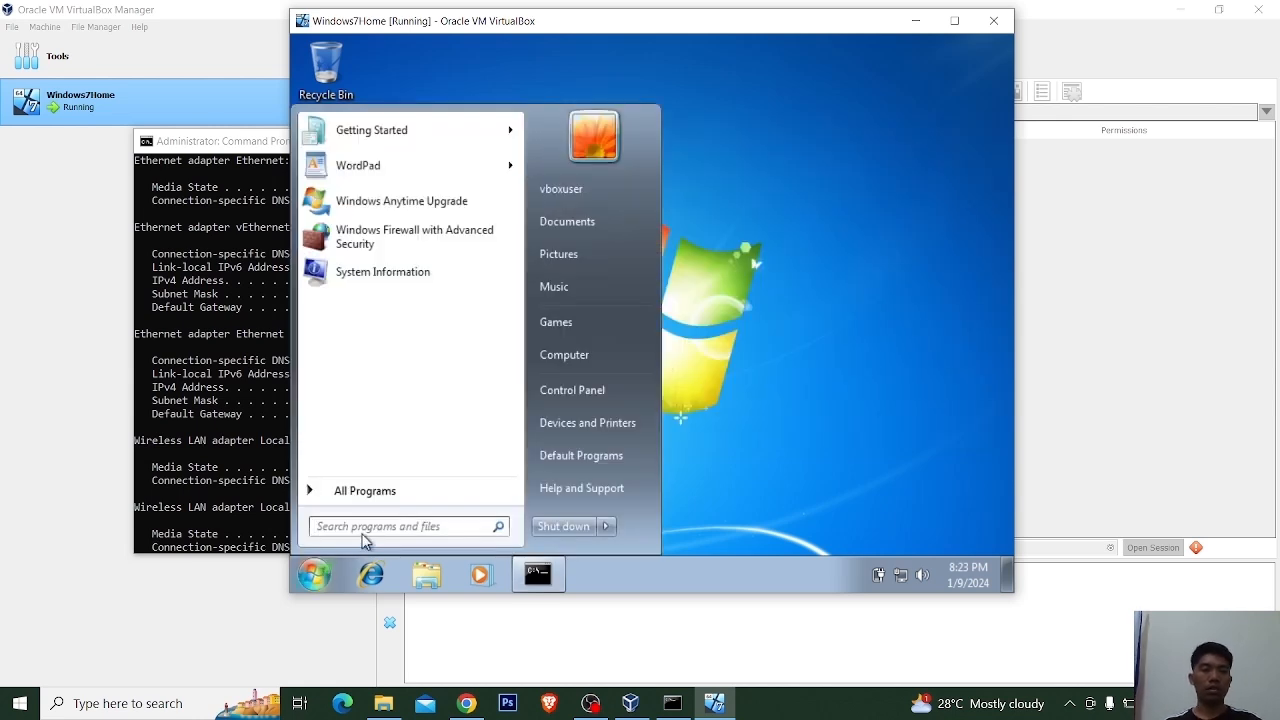
pyautogui.write('control')
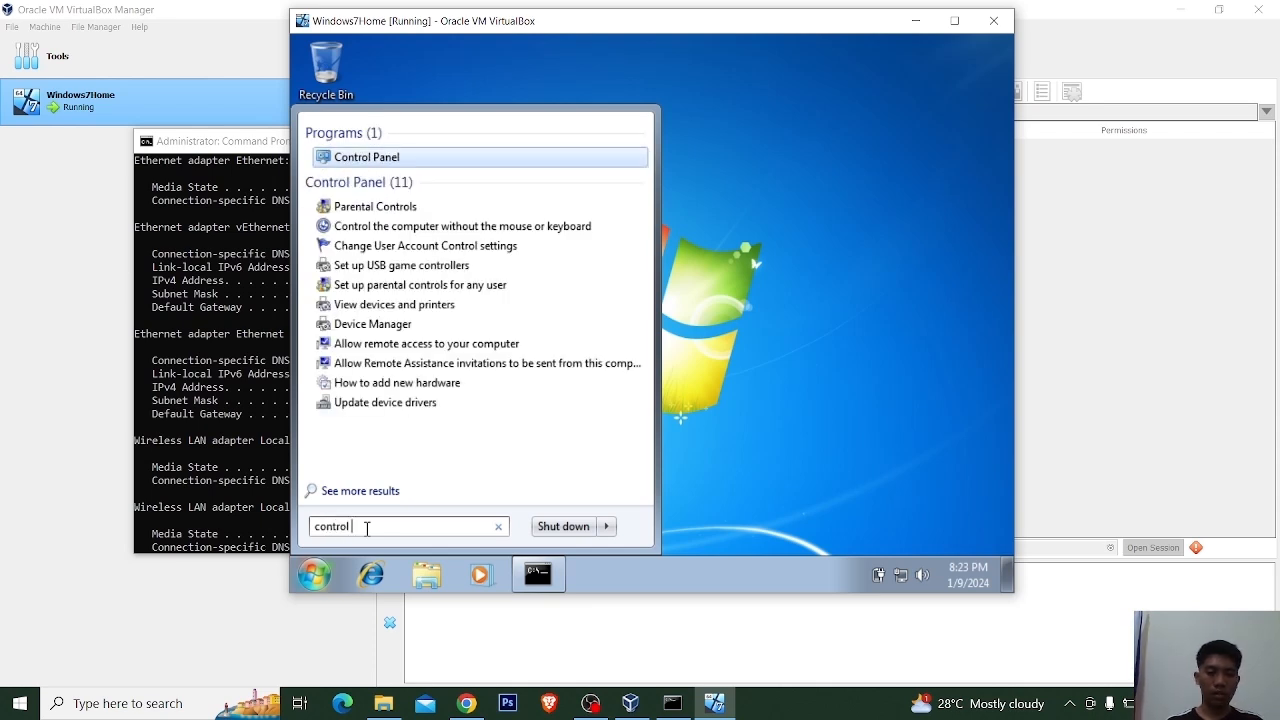
pyautogui.write(' panel')
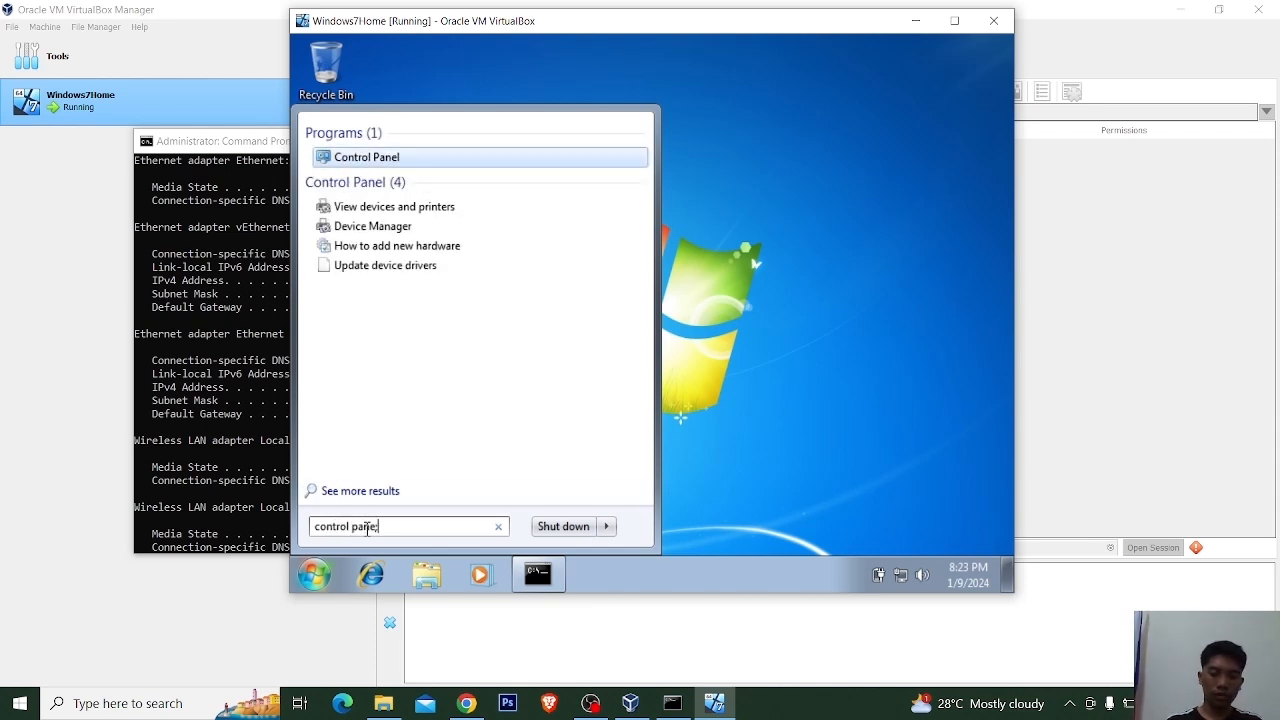
pyautogui.press('Return')
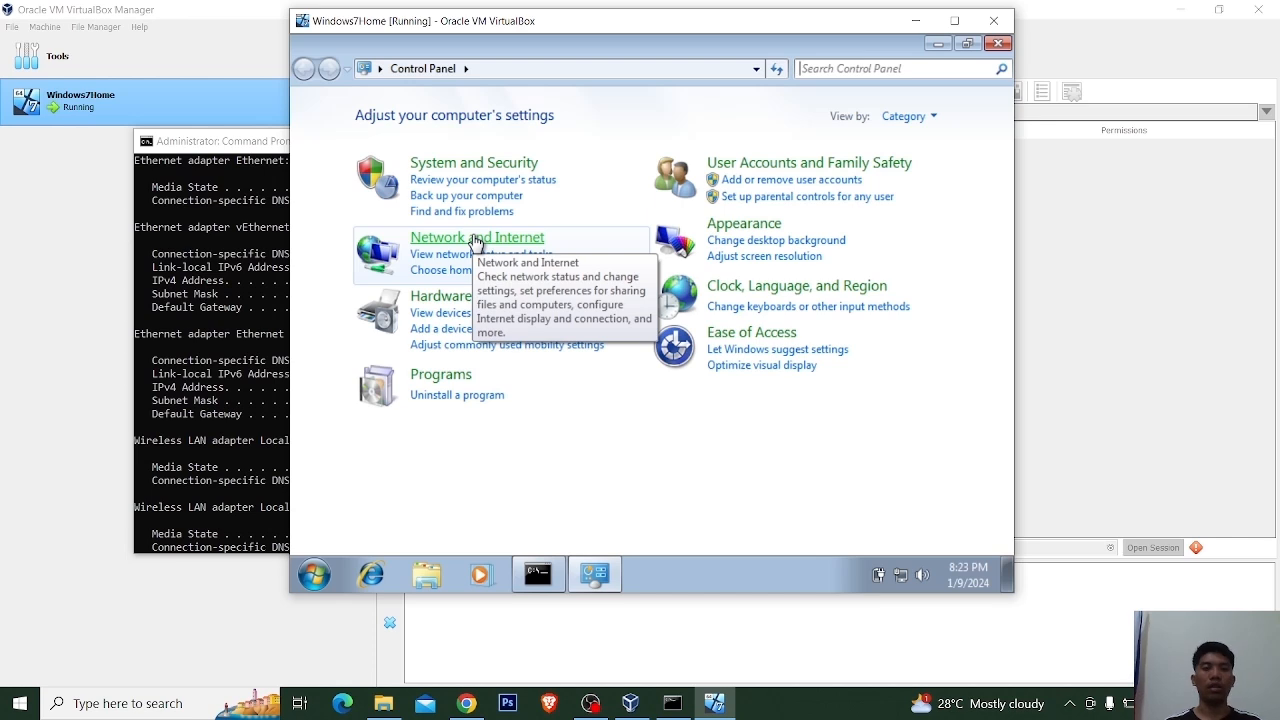
pyautogui.click(476, 240)
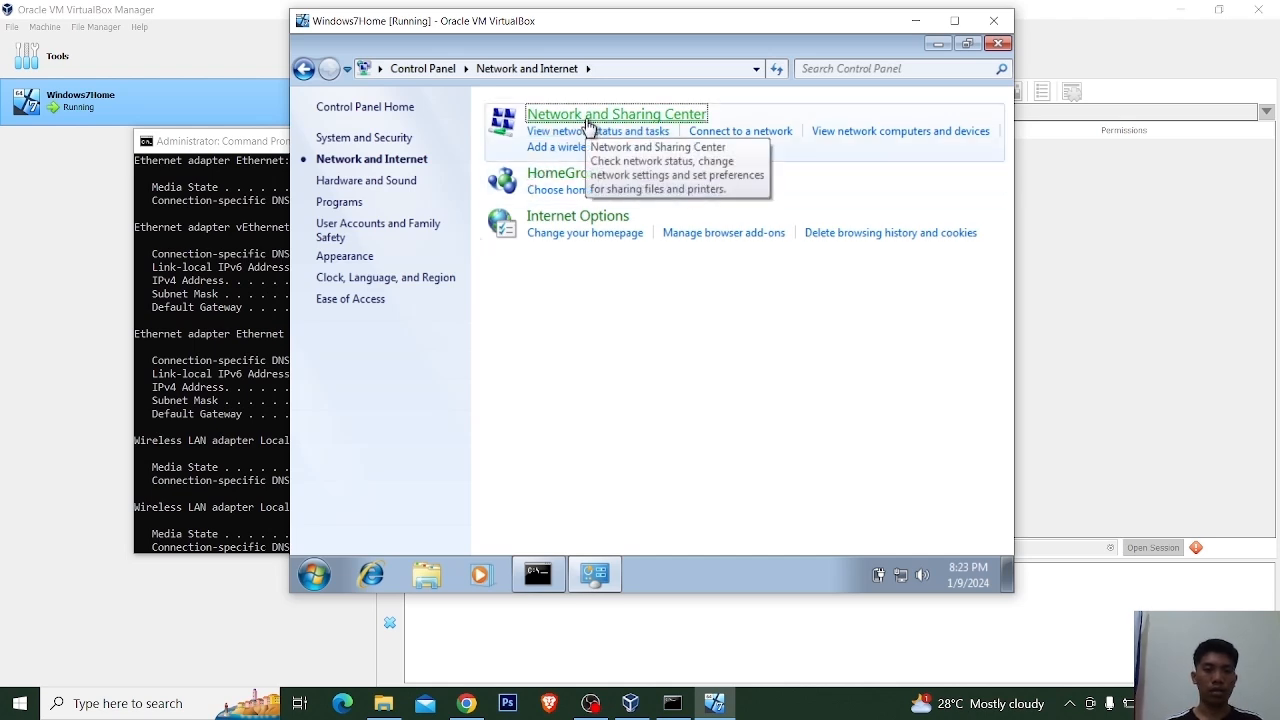
pyautogui.click(588, 125)
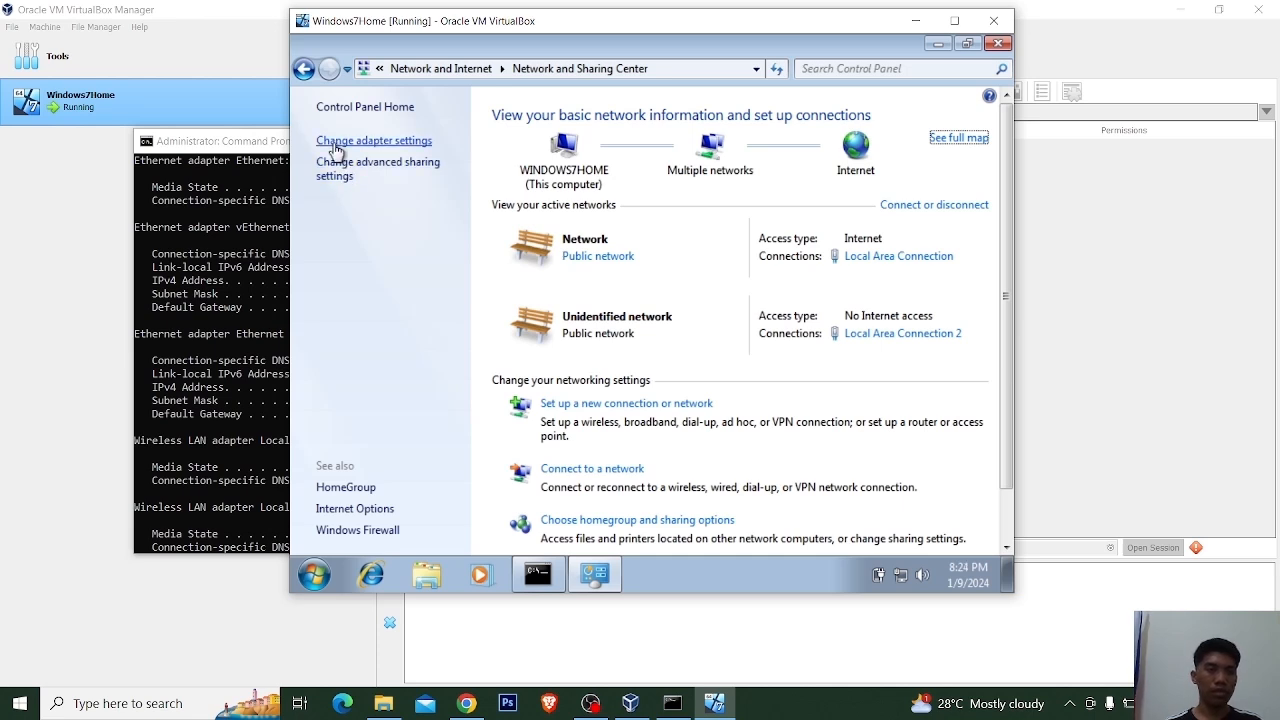
pyautogui.click(340, 172)
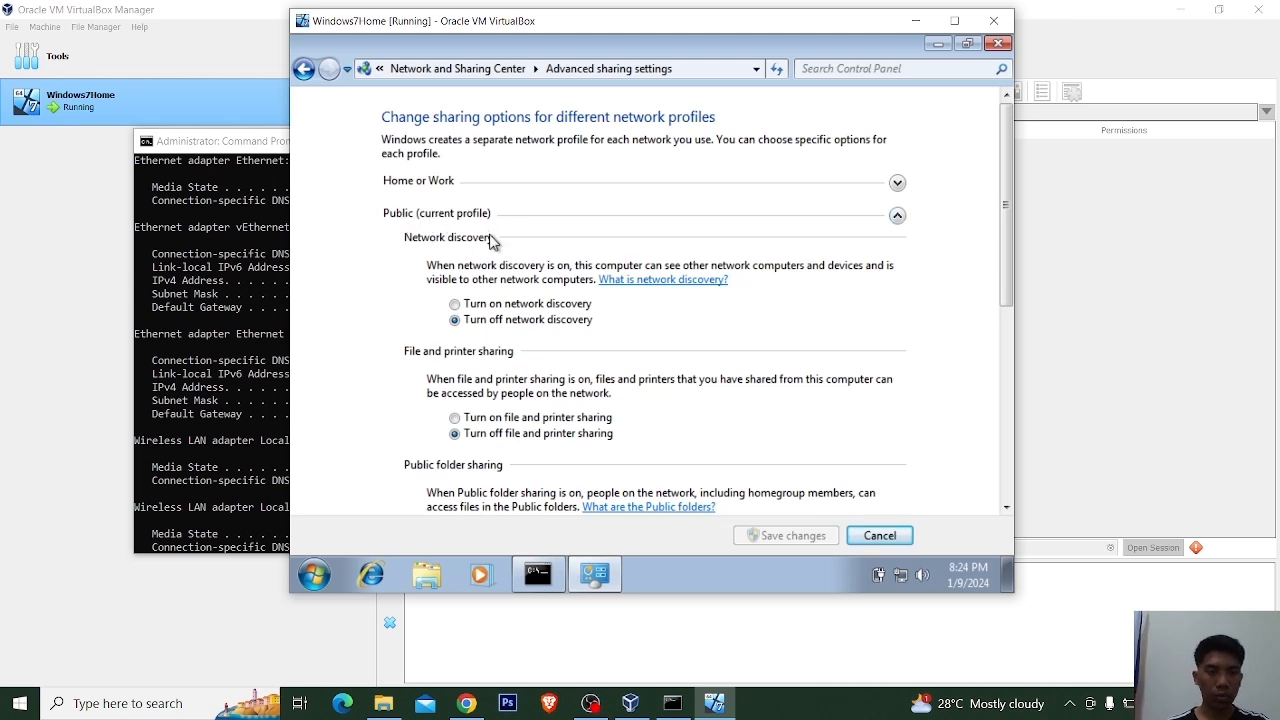
# Turn on network discovery, file and printer sharing, and Public folder sharing, turn off password protected sharing, and save the changes.
pyautogui.click(455, 305)
pyautogui.scroll(-2, 505, 357)
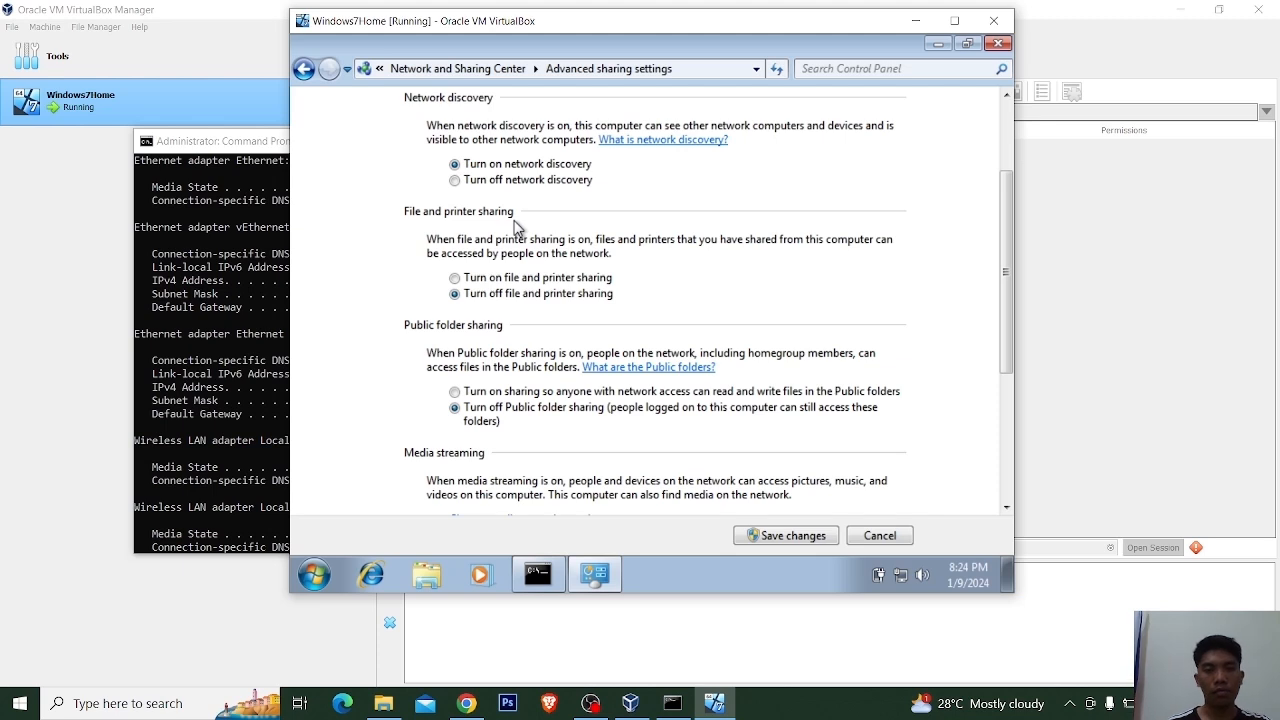
pyautogui.click(456, 279)
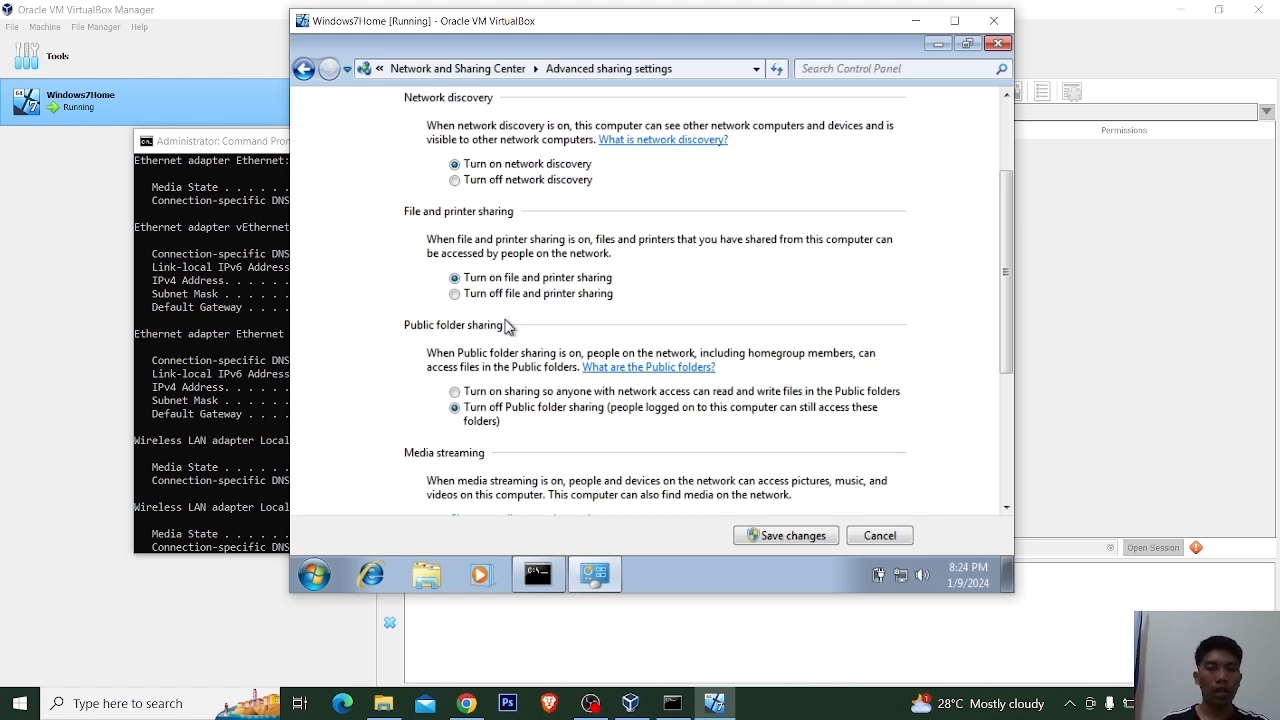
pyautogui.click(456, 392)
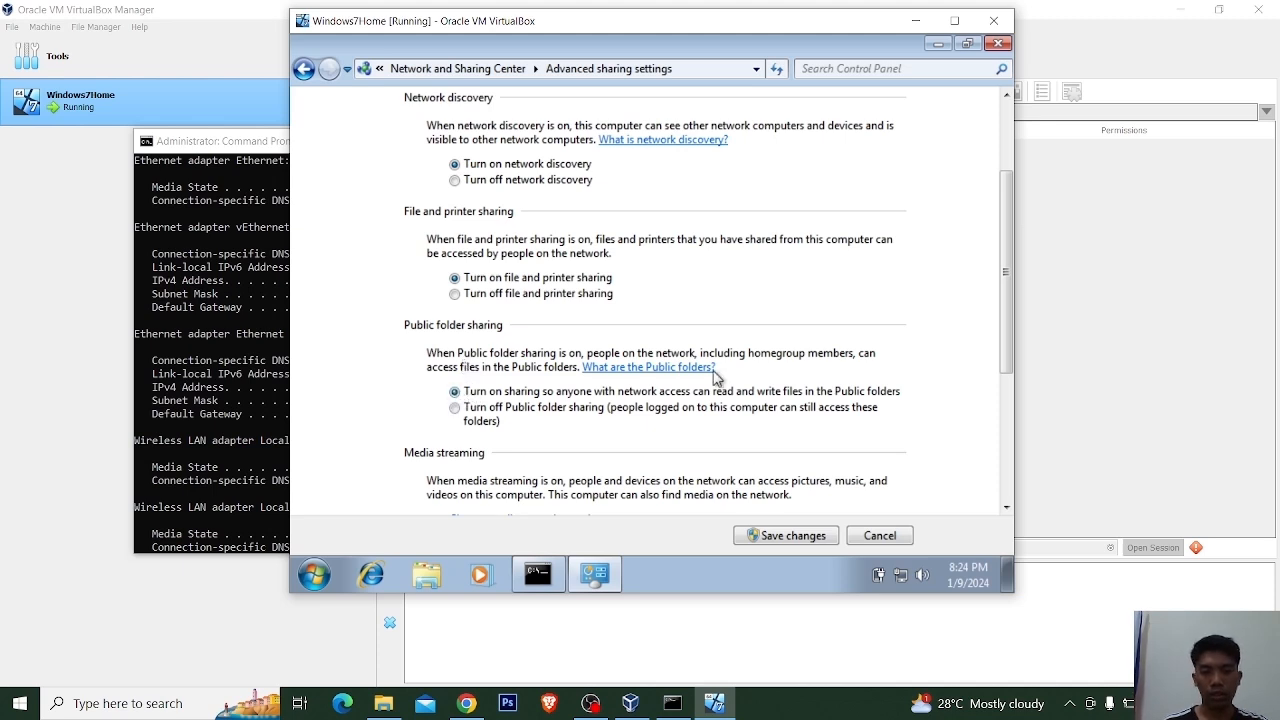
pyautogui.scroll(-3, 775, 278)
pyautogui.scroll(-3, 775, 278)
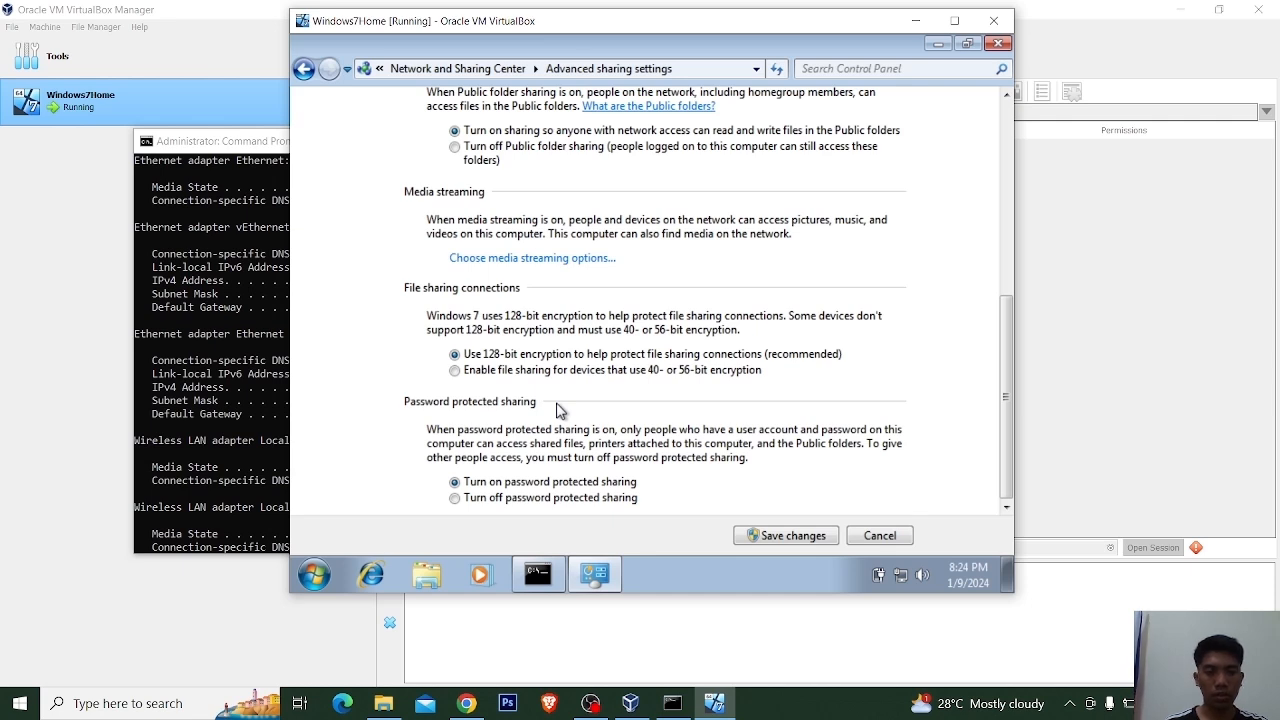
pyautogui.click(454, 498)
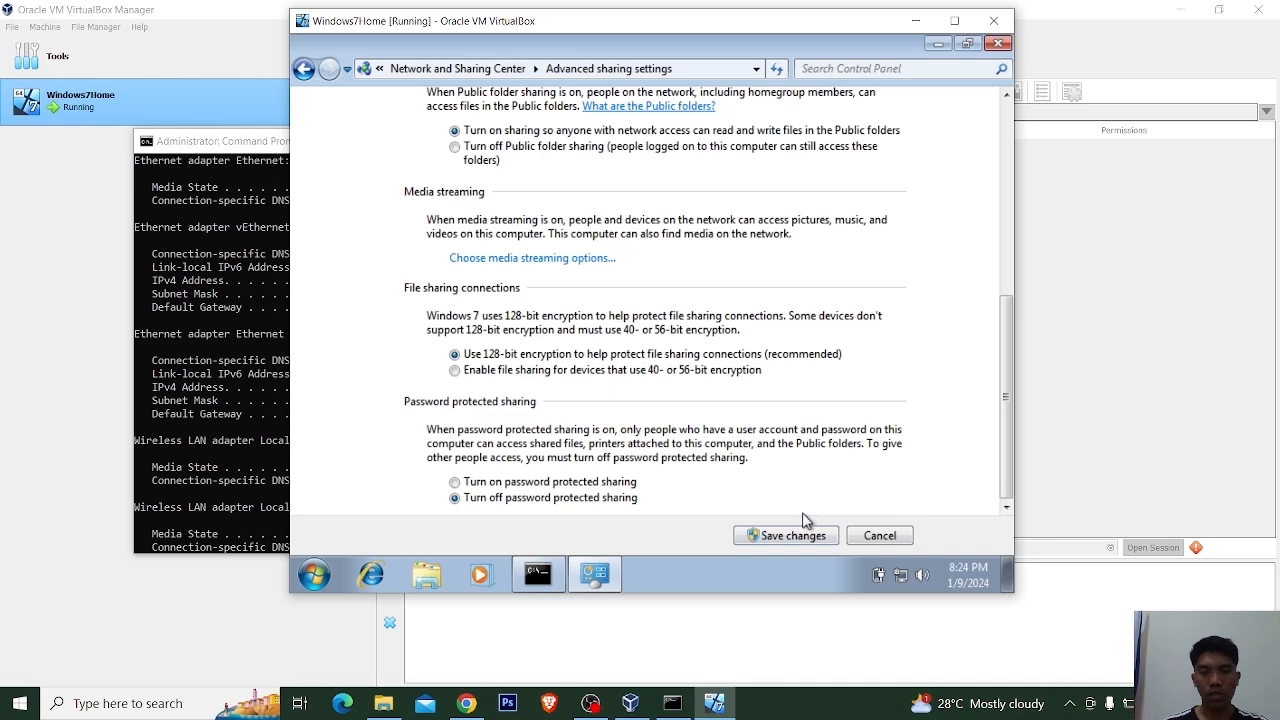
pyautogui.click(784, 536)
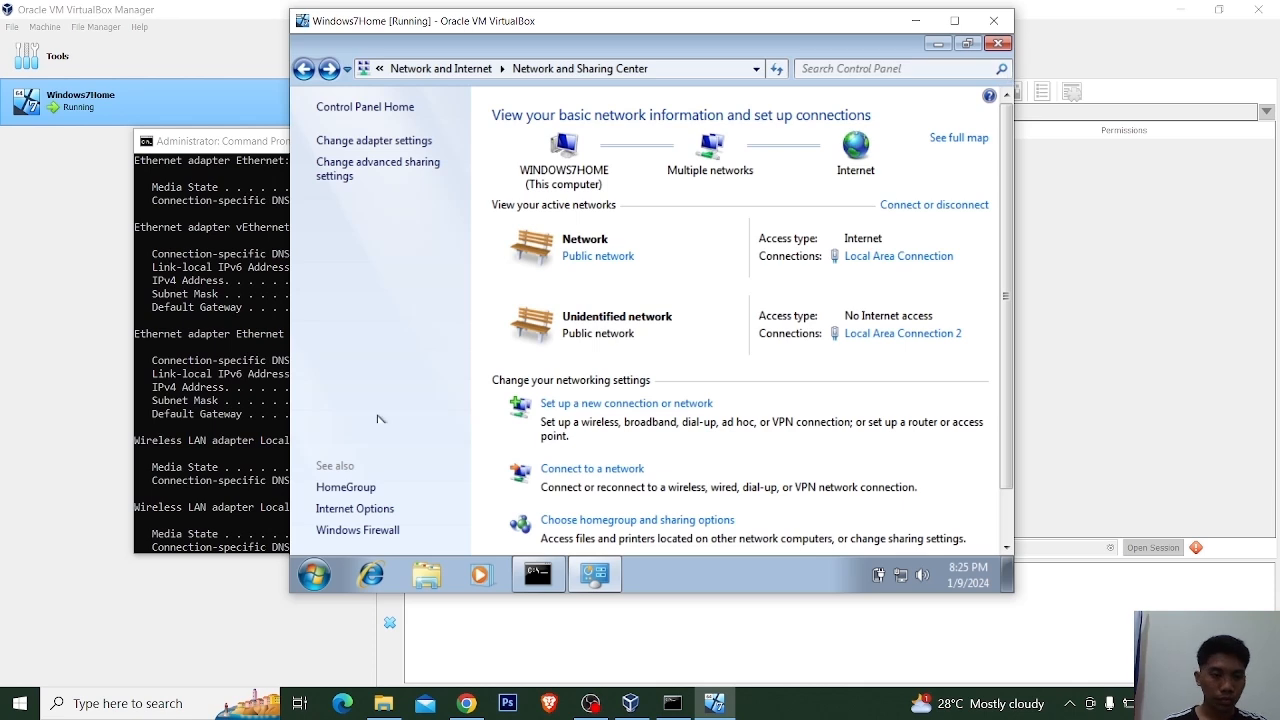
# Check the Windows Firewall on/off settings for private and public networks under System and Security, then close Control Panel.
pyautogui.click(370, 108)
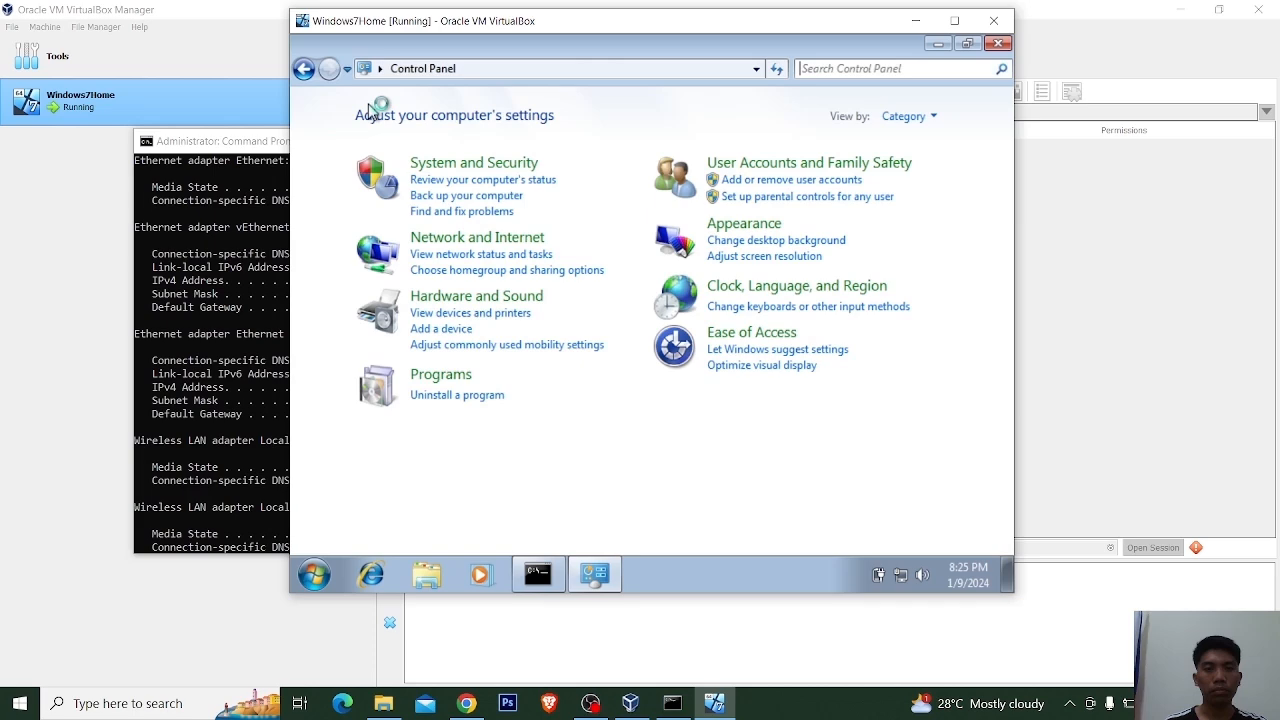
pyautogui.click(452, 165)
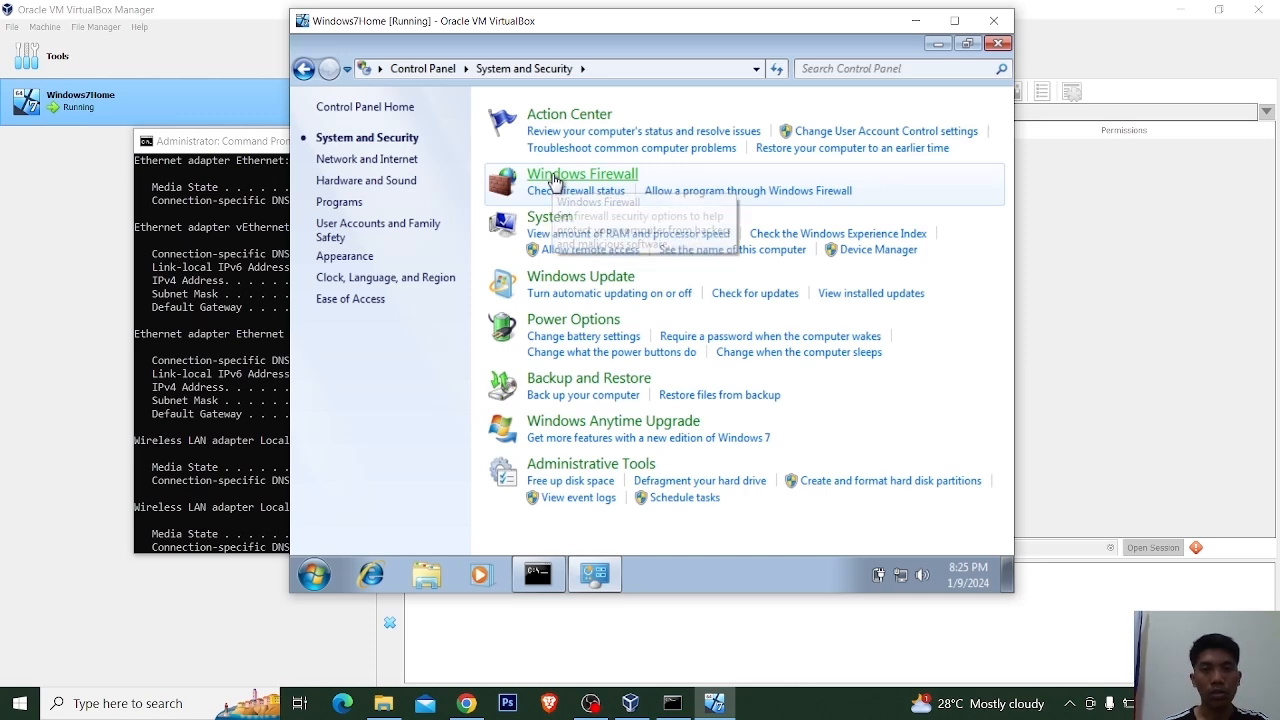
pyautogui.click(555, 177)
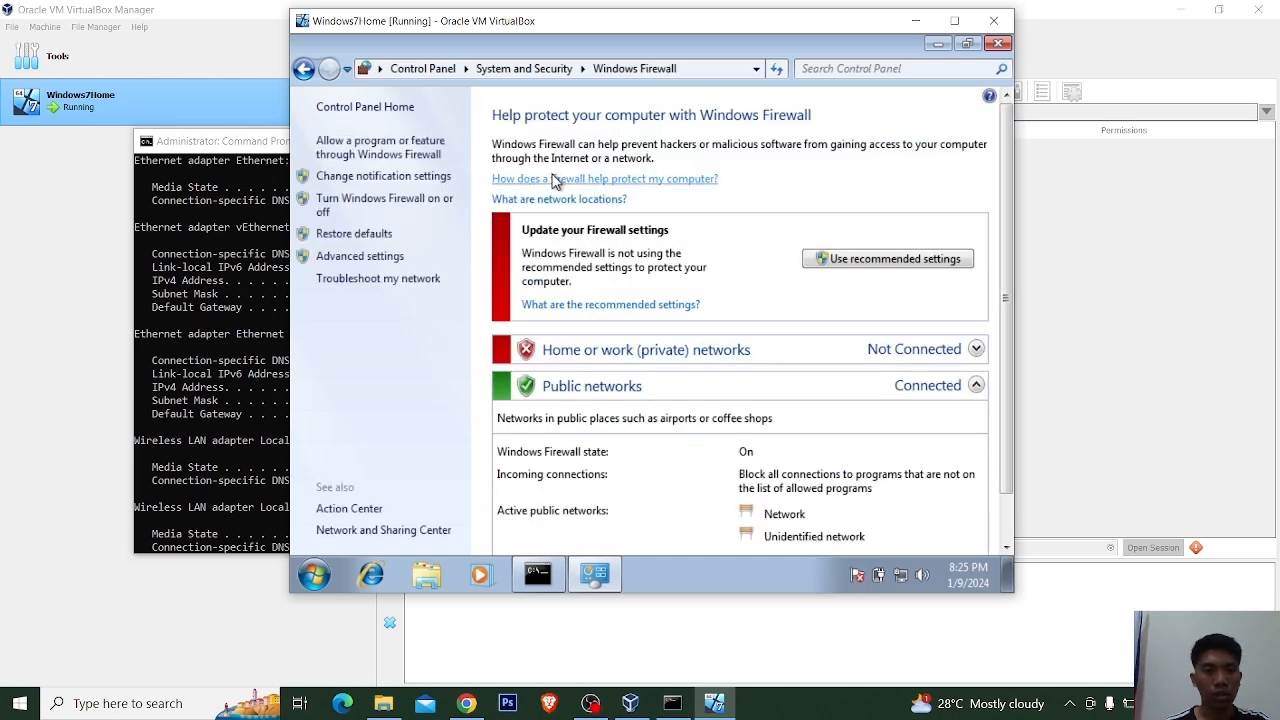
pyautogui.click(330, 206)
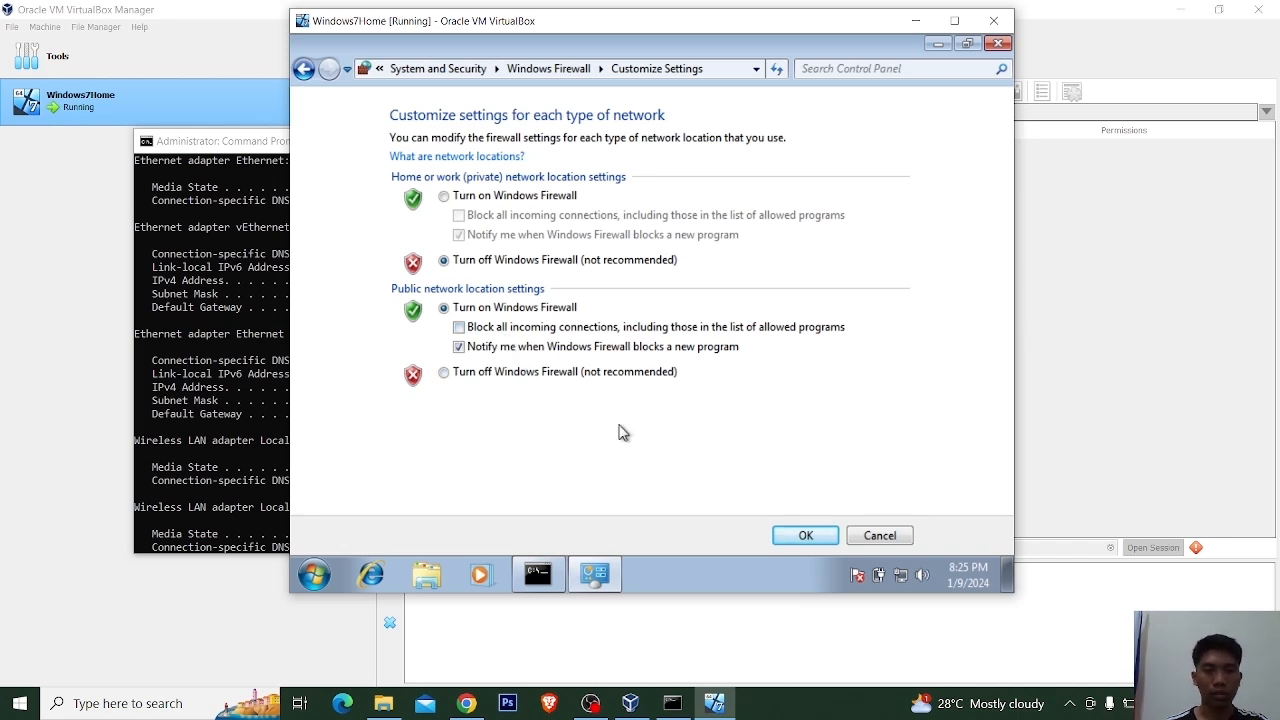
pyautogui.click(805, 537)
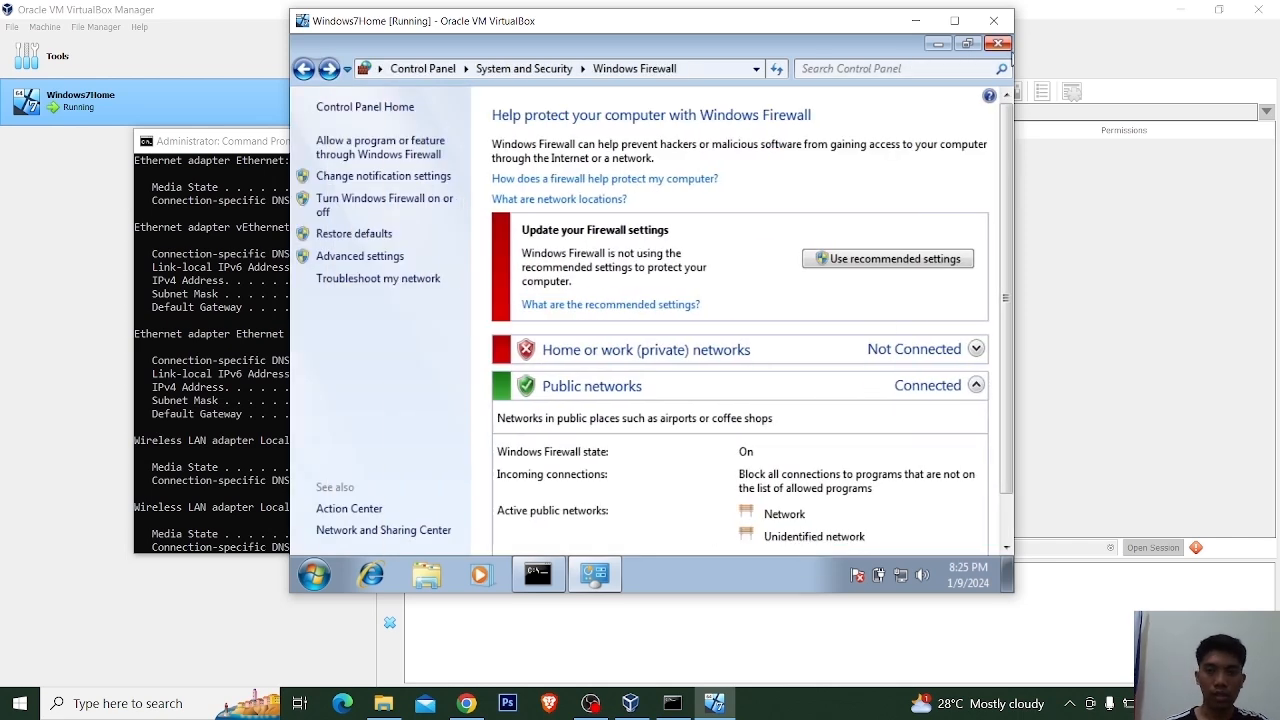
pyautogui.click(998, 43)
# Refresh the virtual machine's desktop and open the Documents library in Windows Explorer.
pyautogui.rightClick(659, 258)
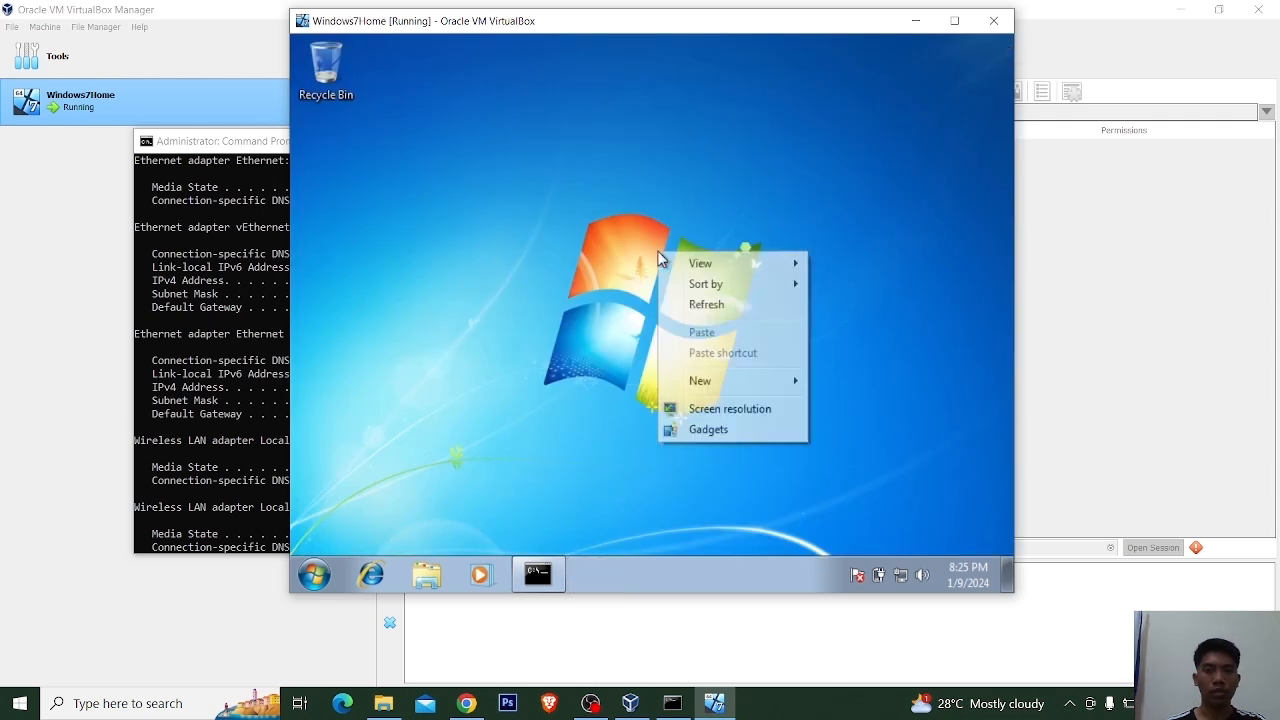
pyautogui.click(702, 306)
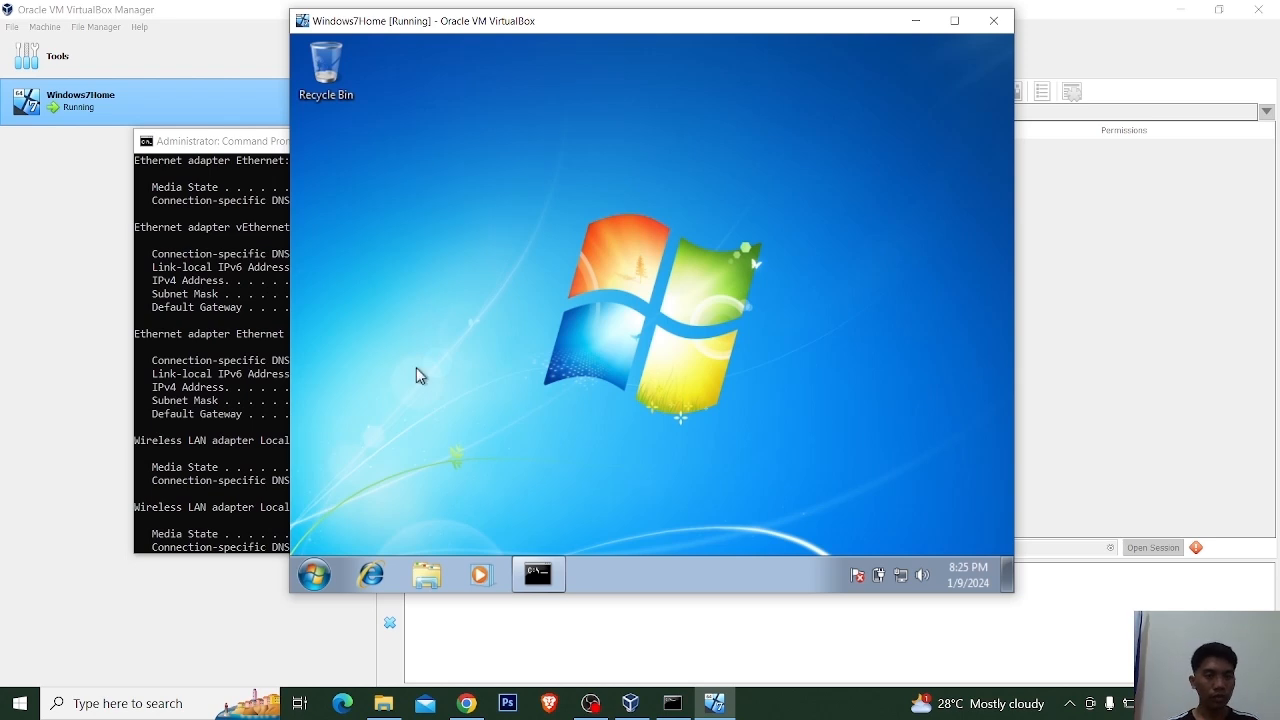
pyautogui.click(430, 575)
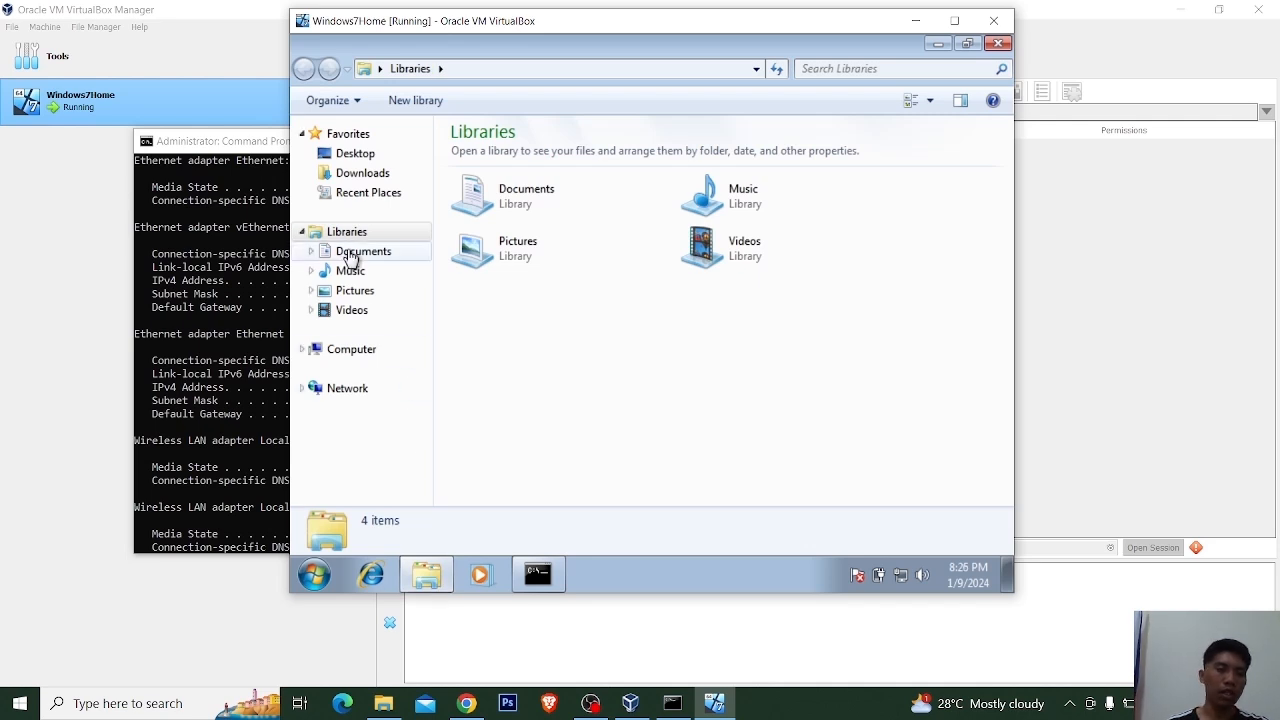
pyautogui.click(352, 254)
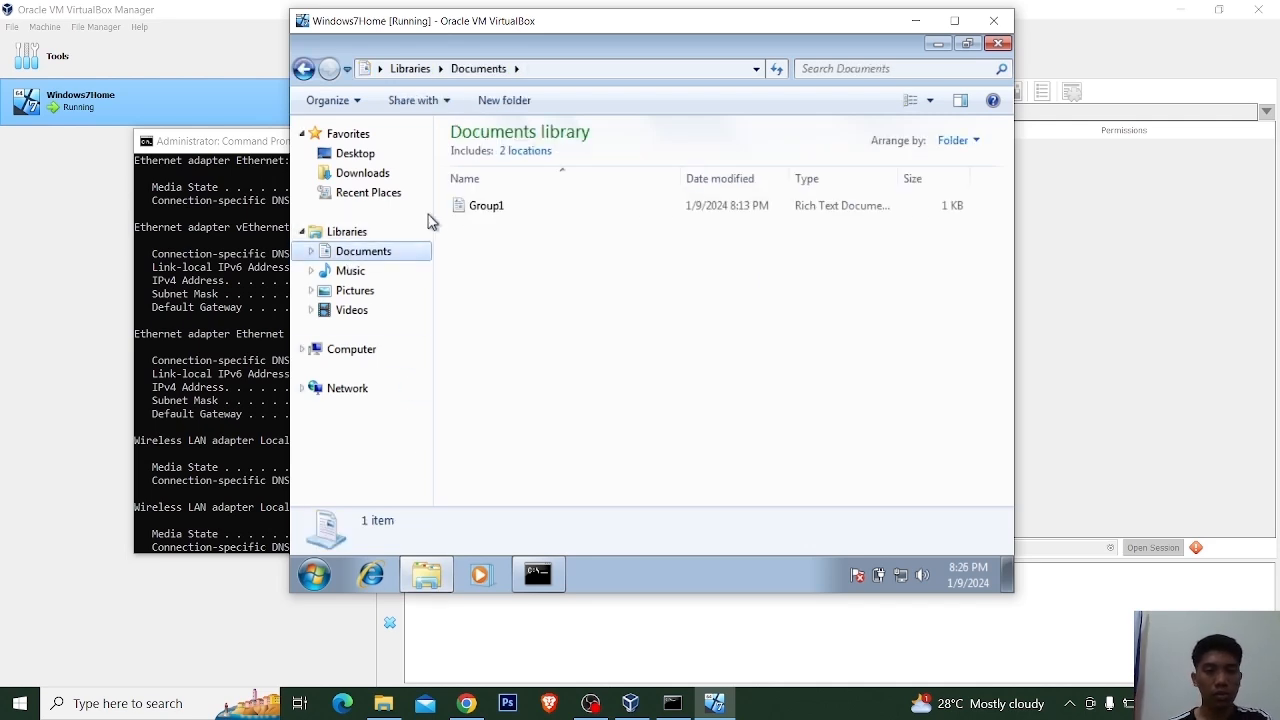
# Check the shared items on the network computer DESKTOP-ENI5QQB and the existing SharedFolders folder on Local Disk (C:).
pyautogui.click(487, 210)
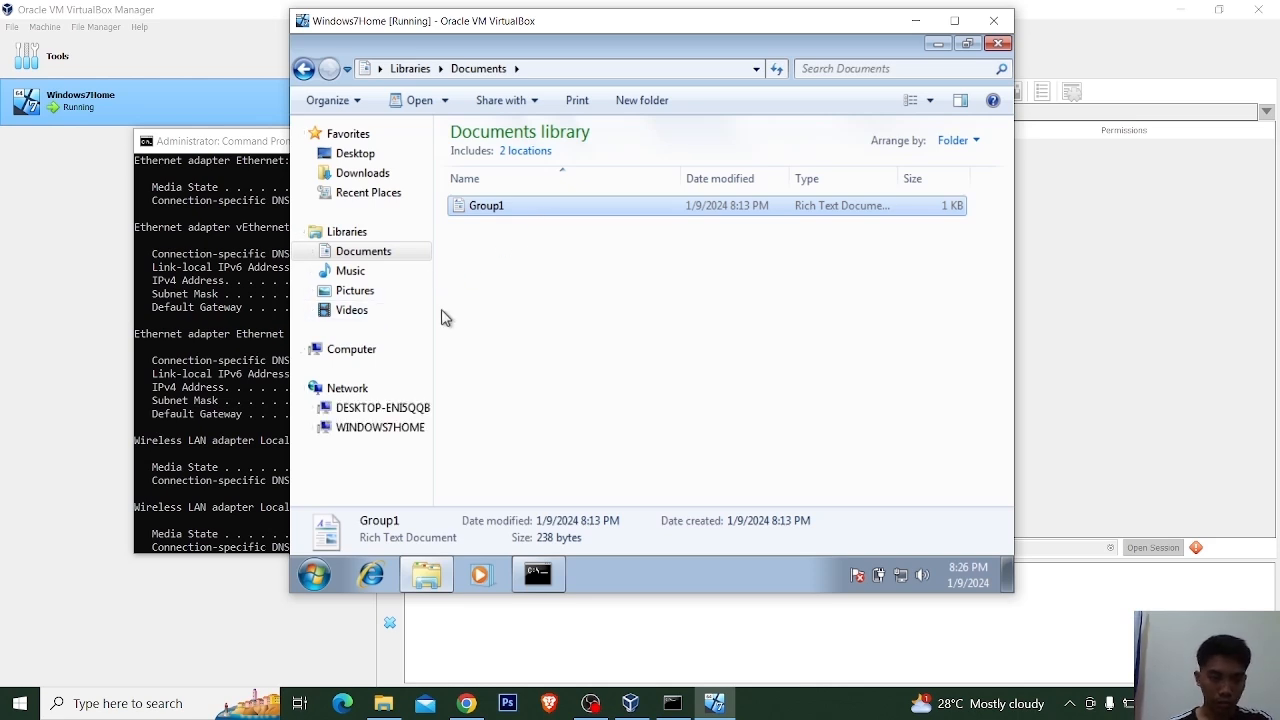
pyautogui.click(372, 412)
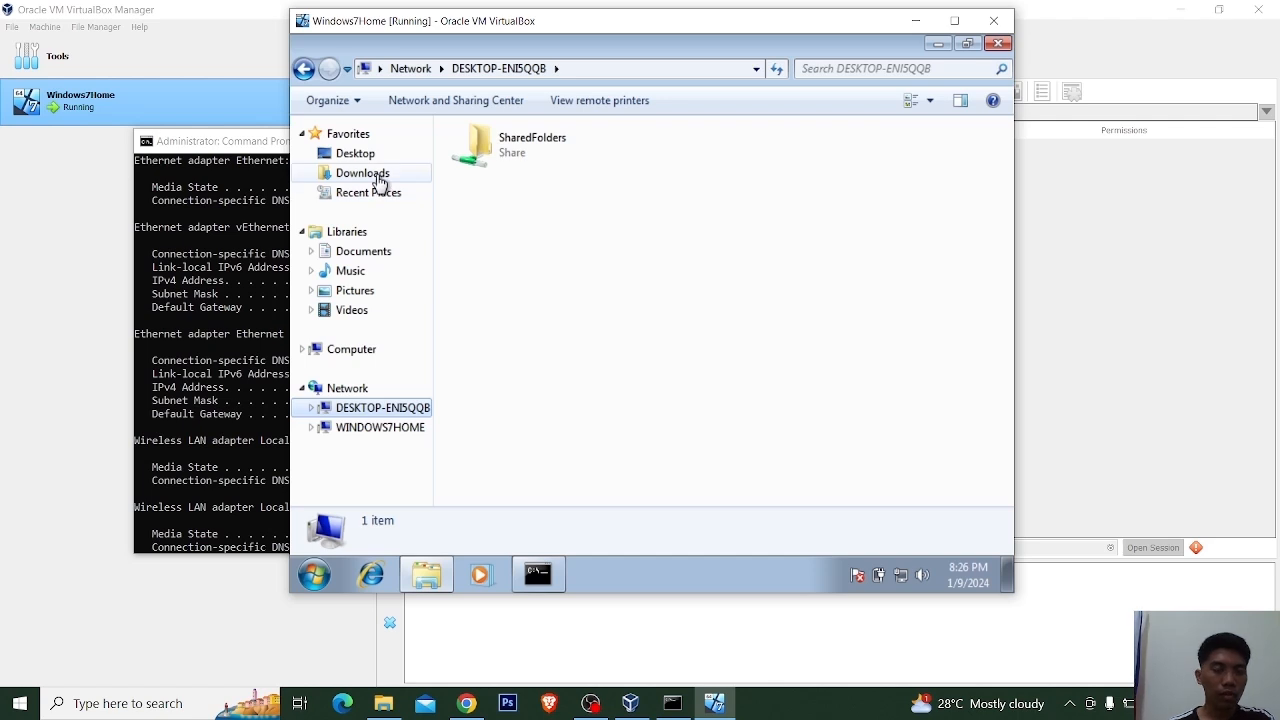
pyautogui.click(357, 355)
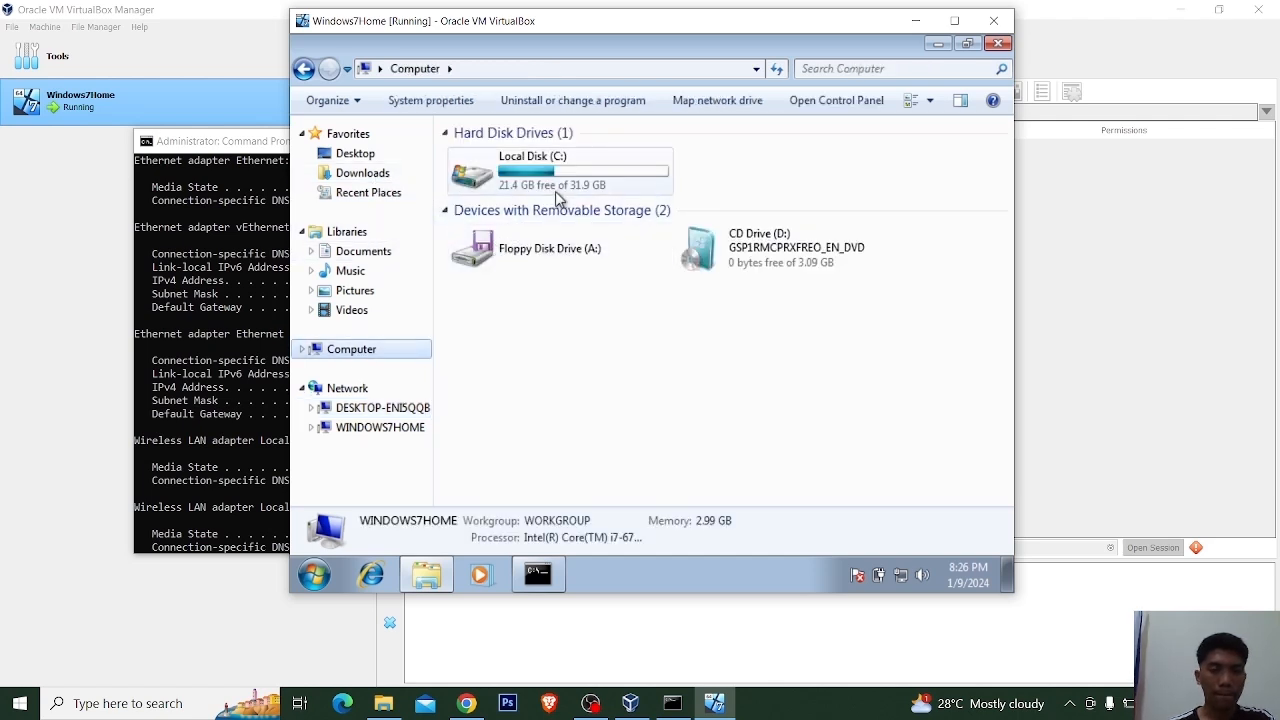
pyautogui.doubleClick(577, 167)
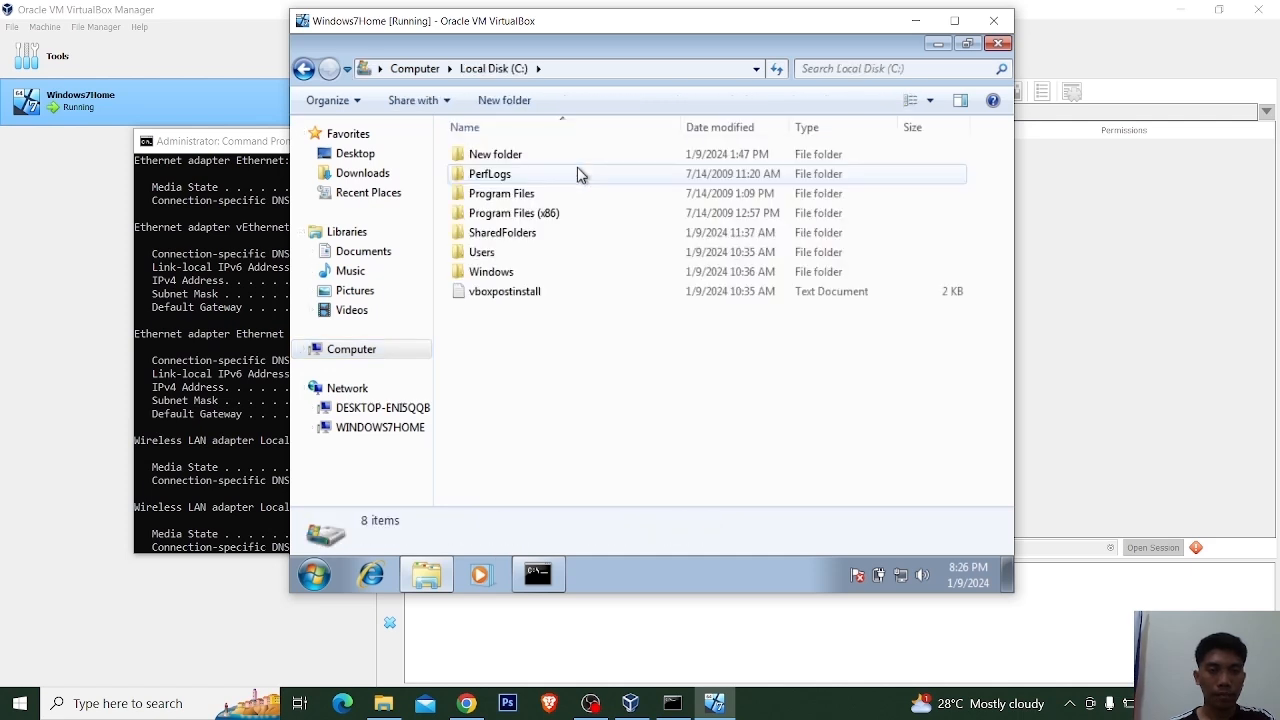
pyautogui.click(545, 231)
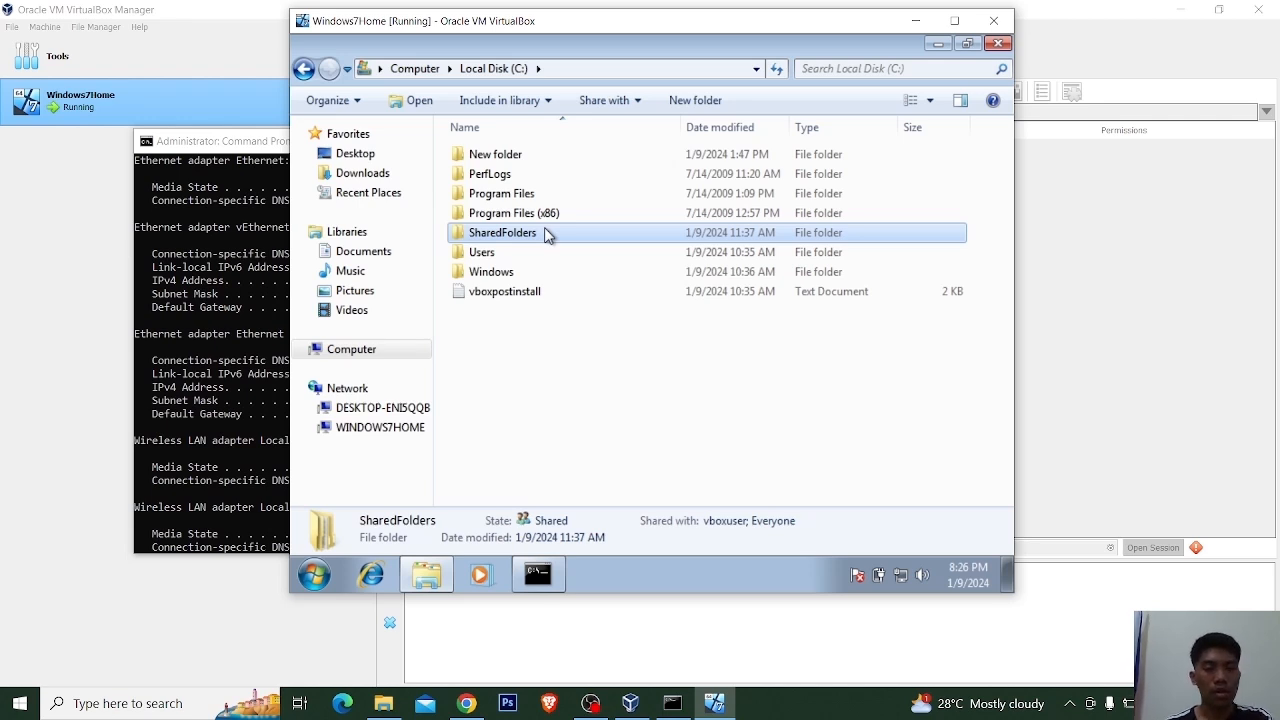
# Copy the Group1 rich text document from the Documents library.
pyautogui.click(363, 258)
pyautogui.click(496, 207)
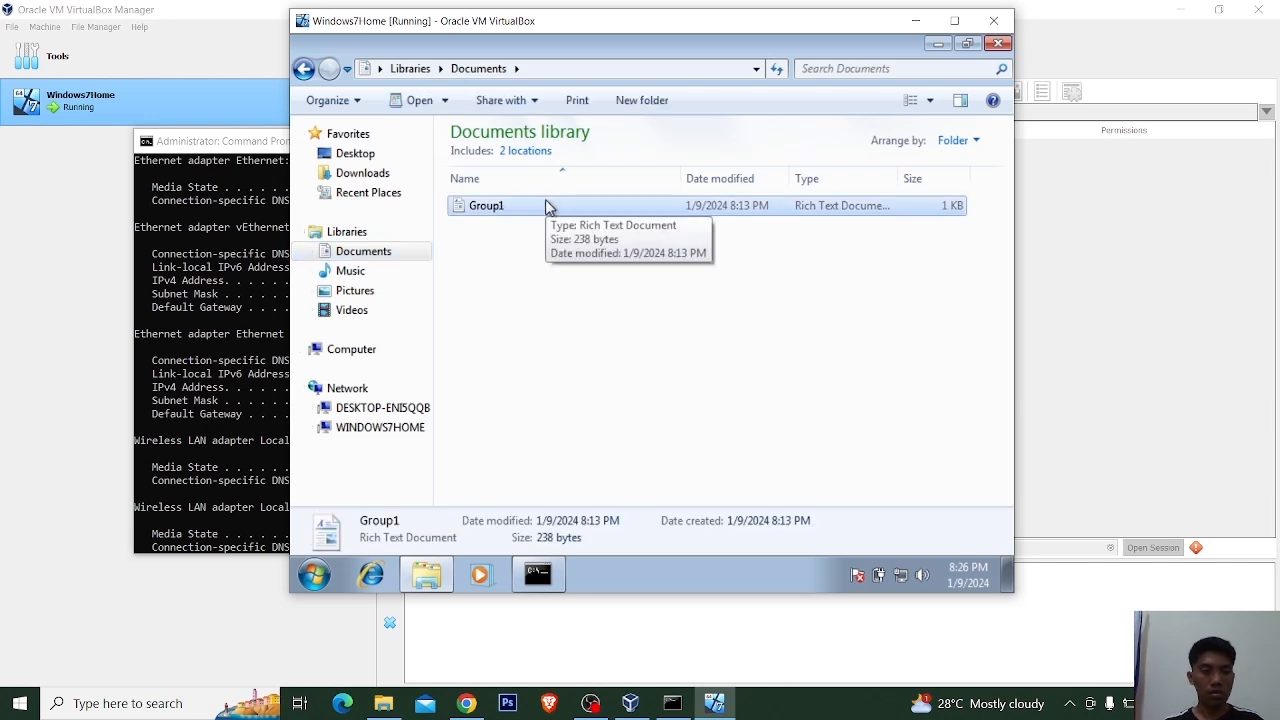
# Delete the existing SharedFolders folder from Local Disk (C:), accepting that it stops being shared.
pyautogui.click(353, 364)
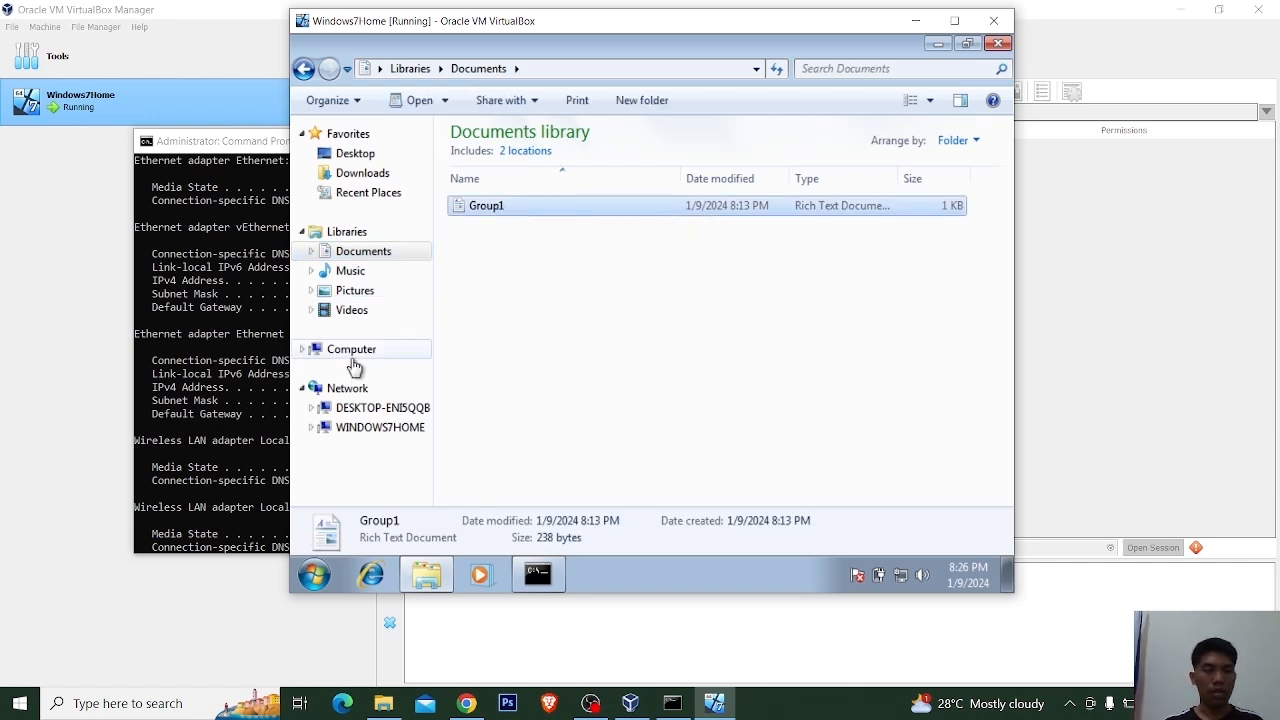
pyautogui.doubleClick(540, 178)
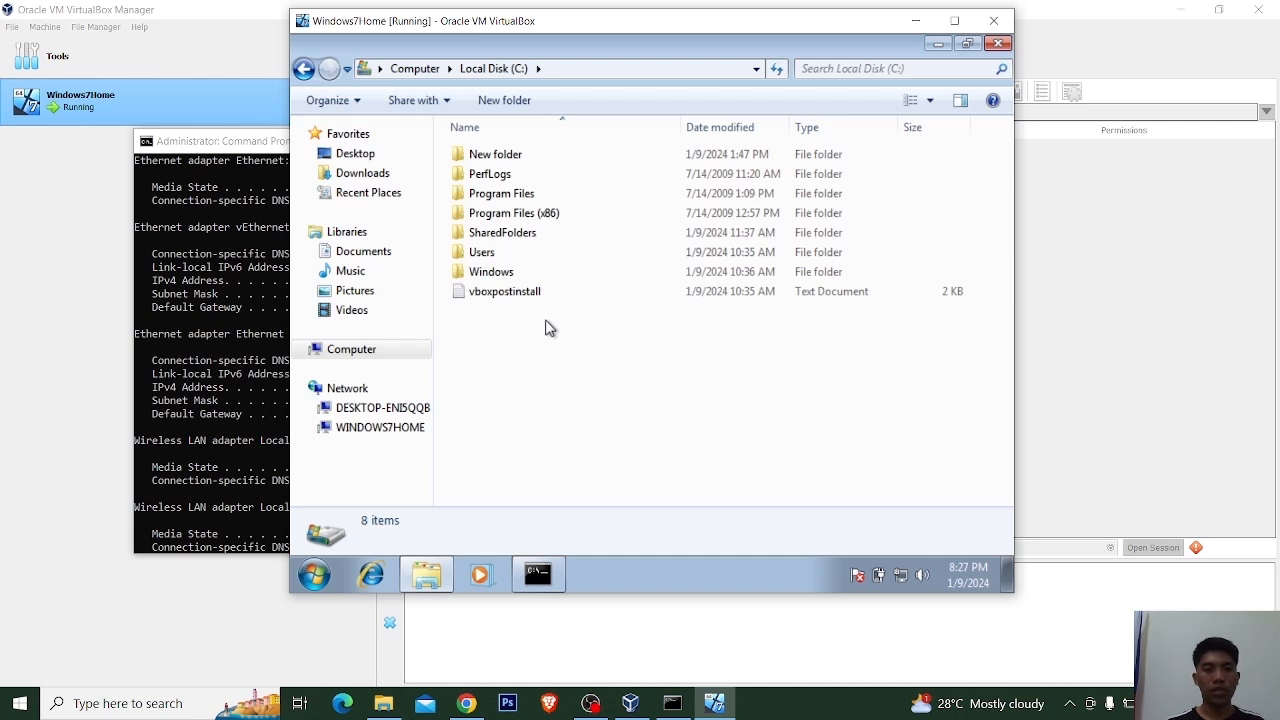
pyautogui.click(548, 235)
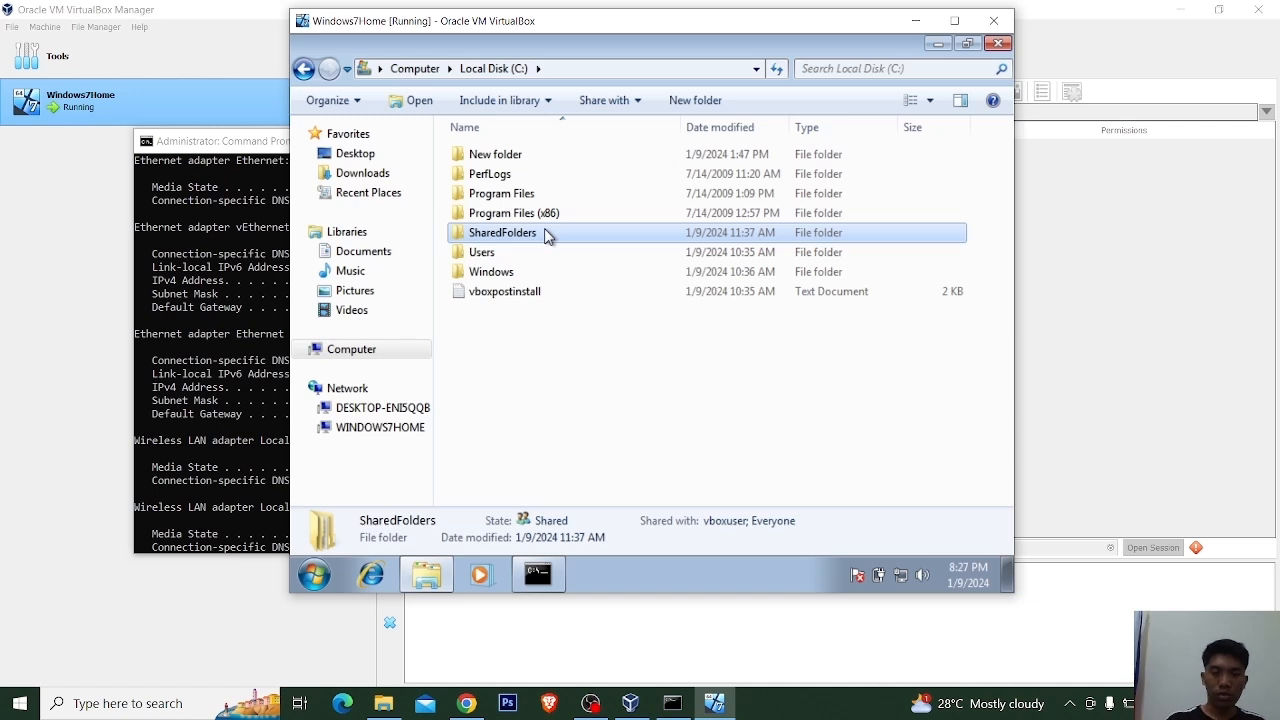
pyautogui.press('Delete')
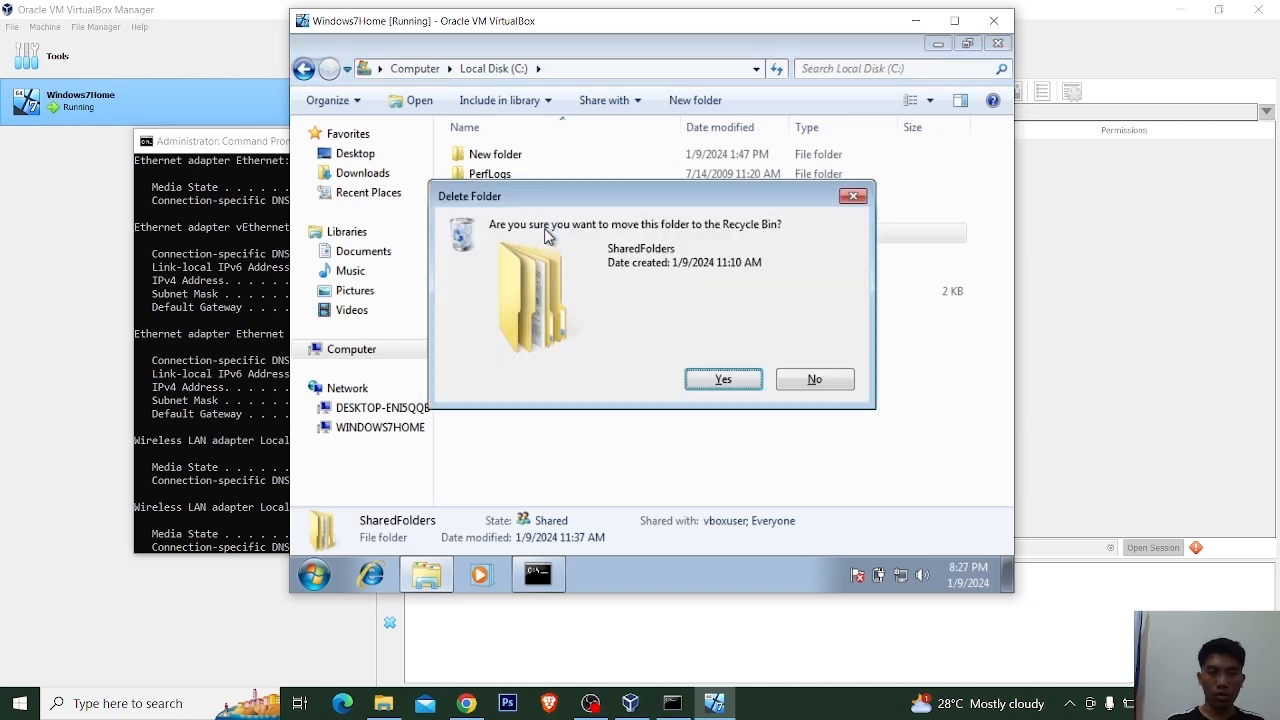
pyautogui.click(720, 380)
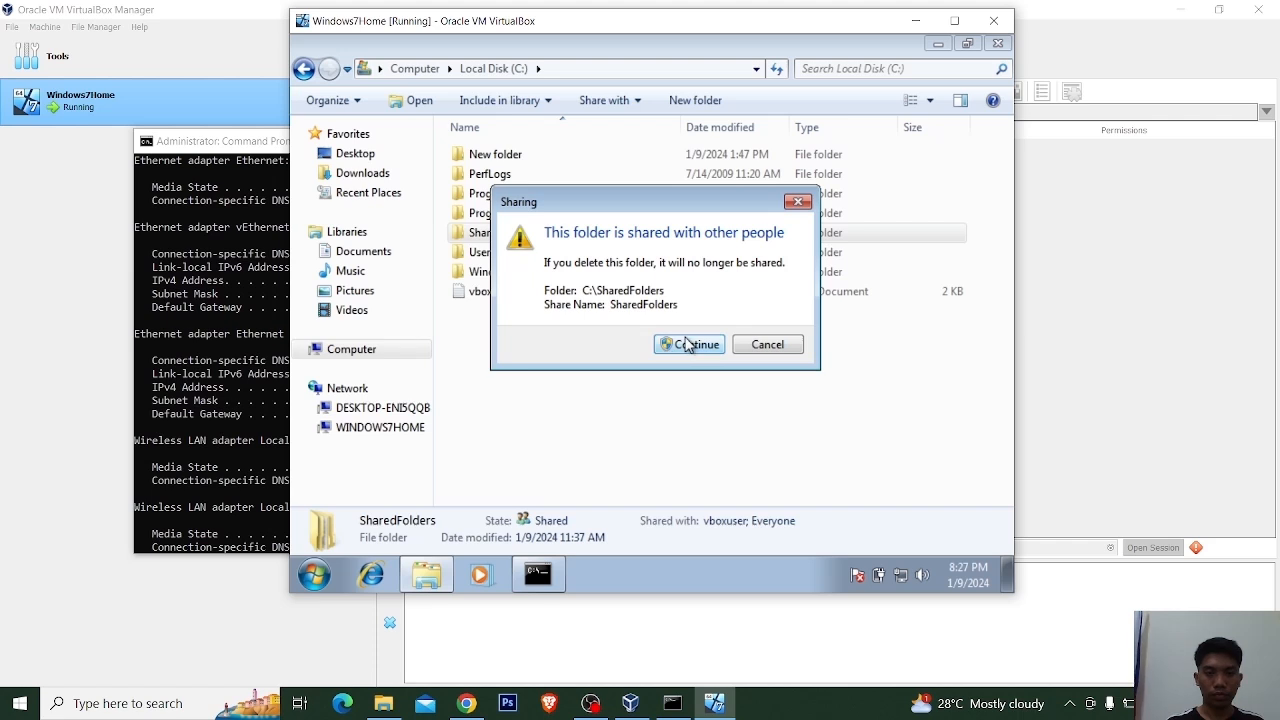
pyautogui.click(688, 344)
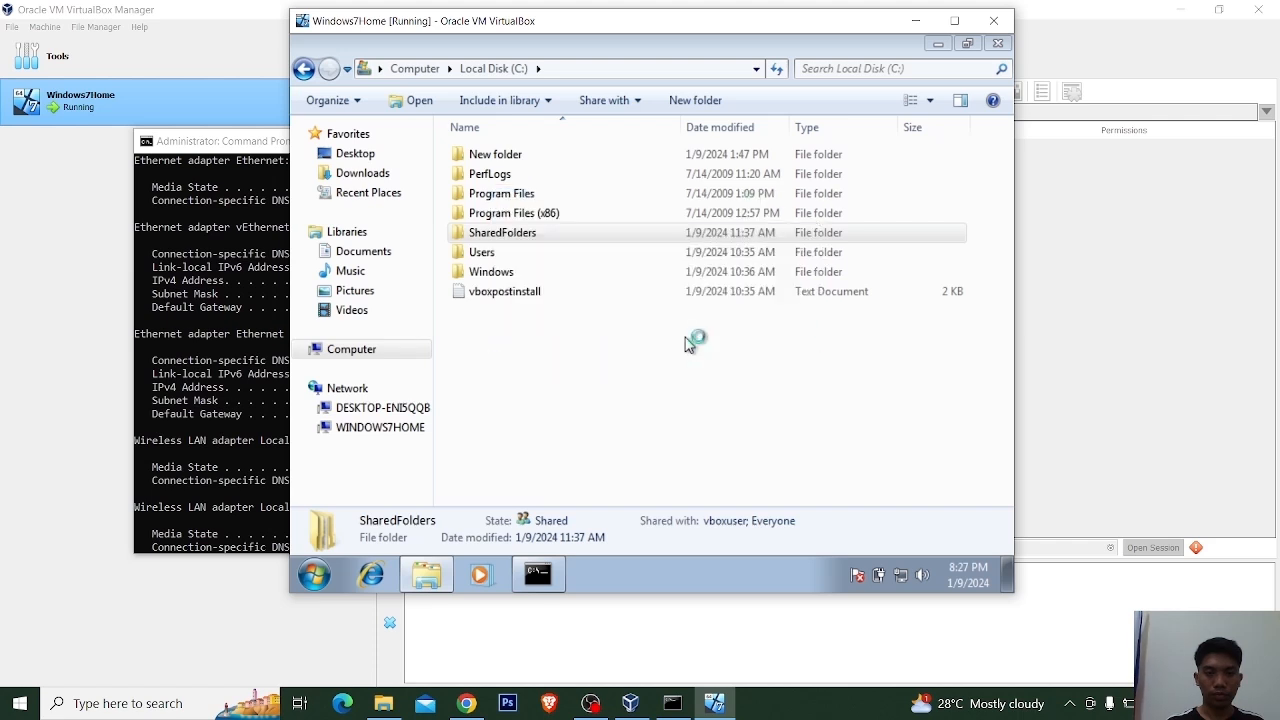
# Create a new folder named SharedFolders on Local Disk (C:).
pyautogui.rightClick(528, 330)
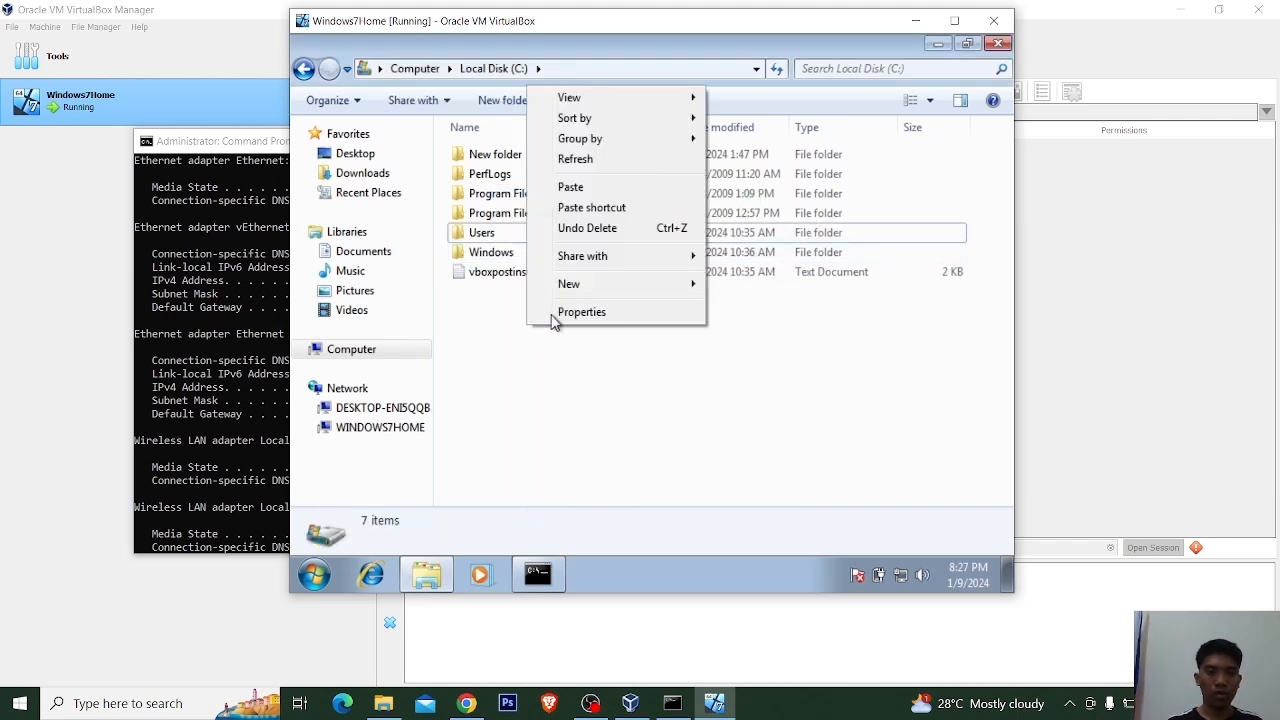
pyautogui.moveTo(615, 288)
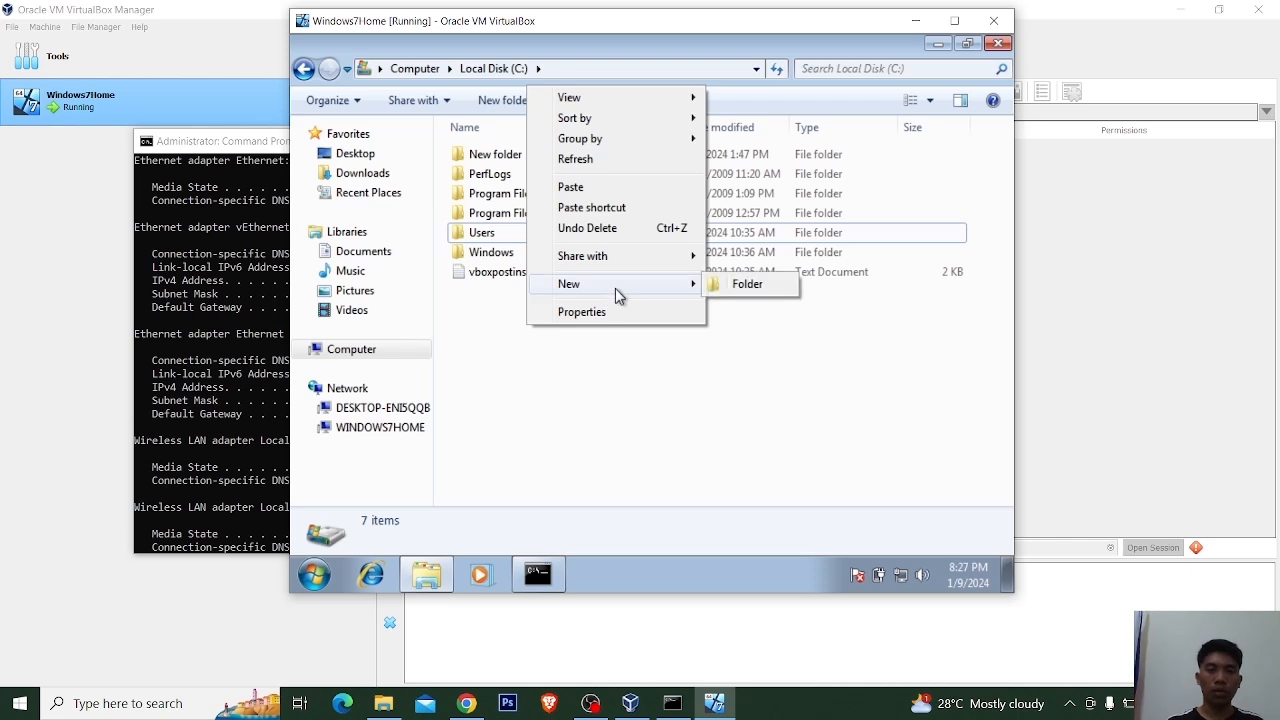
pyautogui.click(745, 285)
pyautogui.write('Shared')
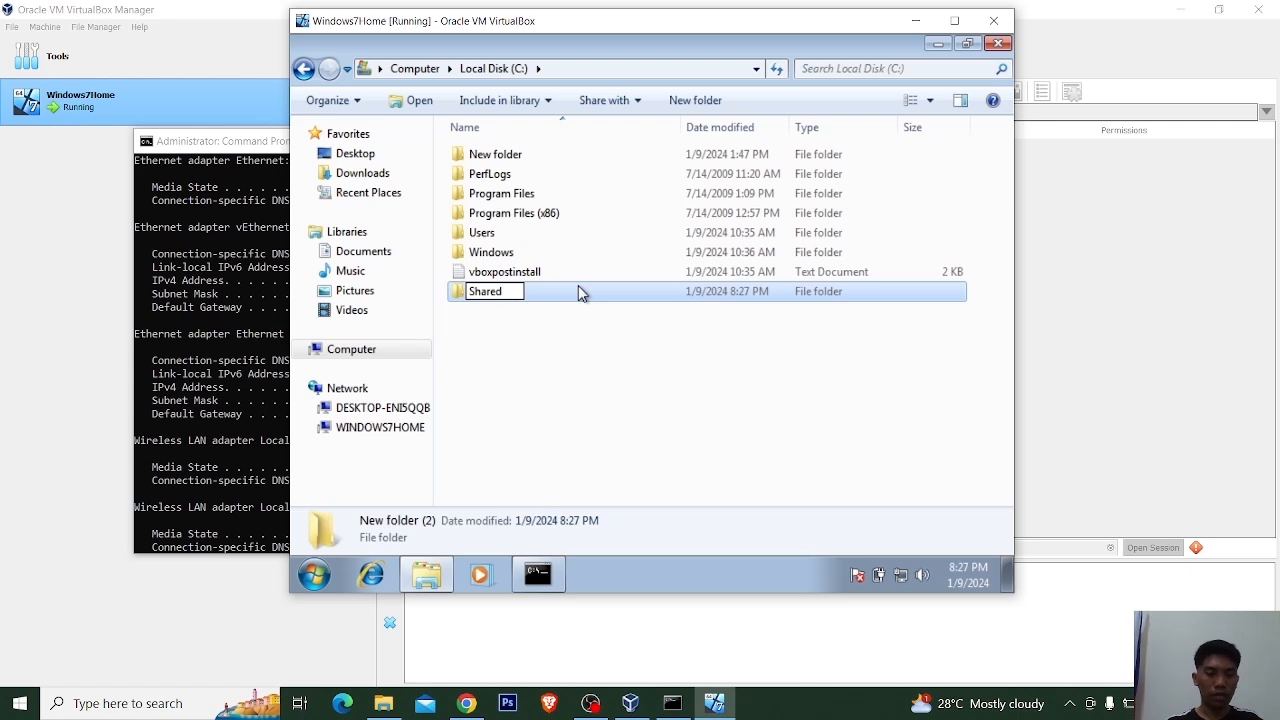
pyautogui.write('Folders')
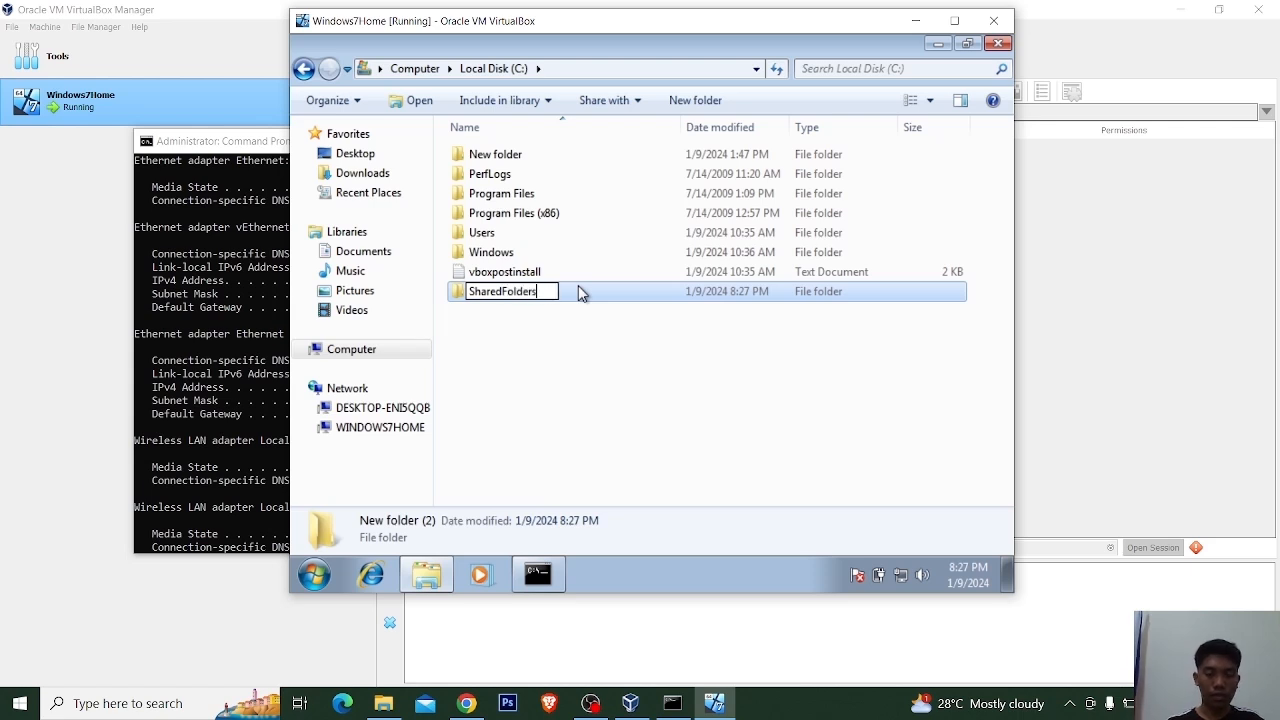
pyautogui.press('Return')
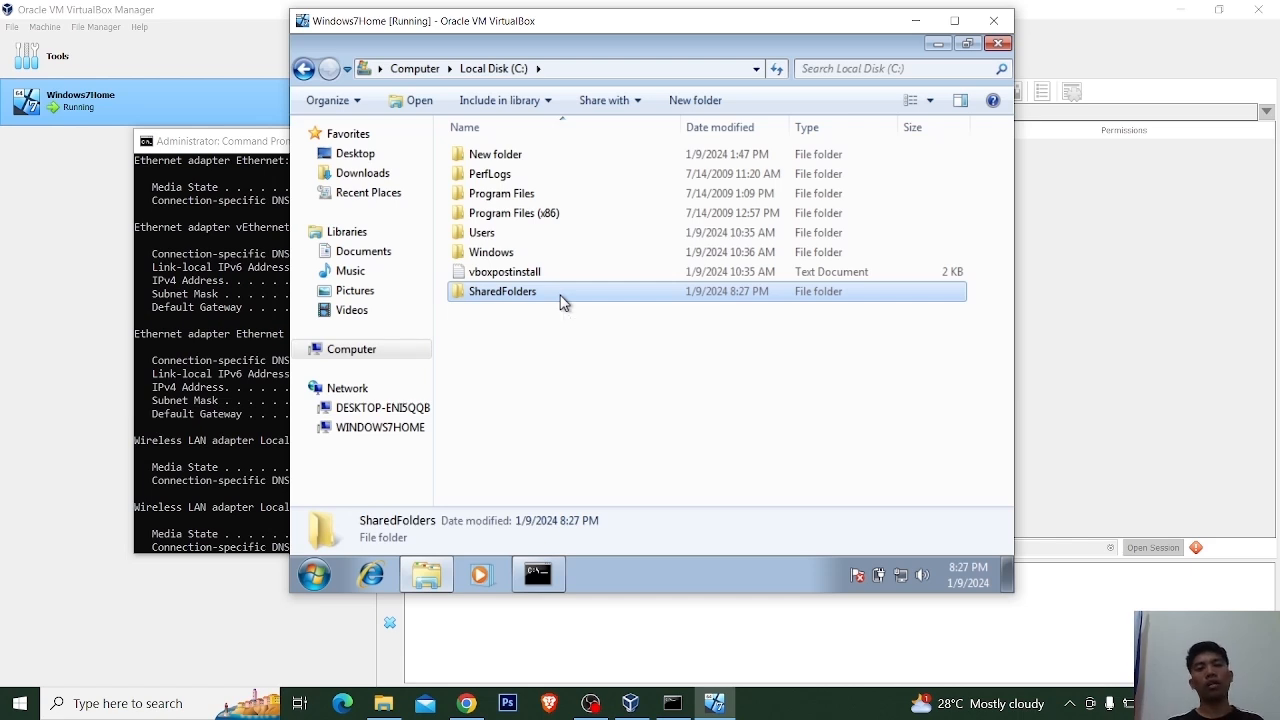
# Paste the copied Group1 document into the new SharedFolders folder and return to Local Disk (C:).
pyautogui.rightClick(562, 300)
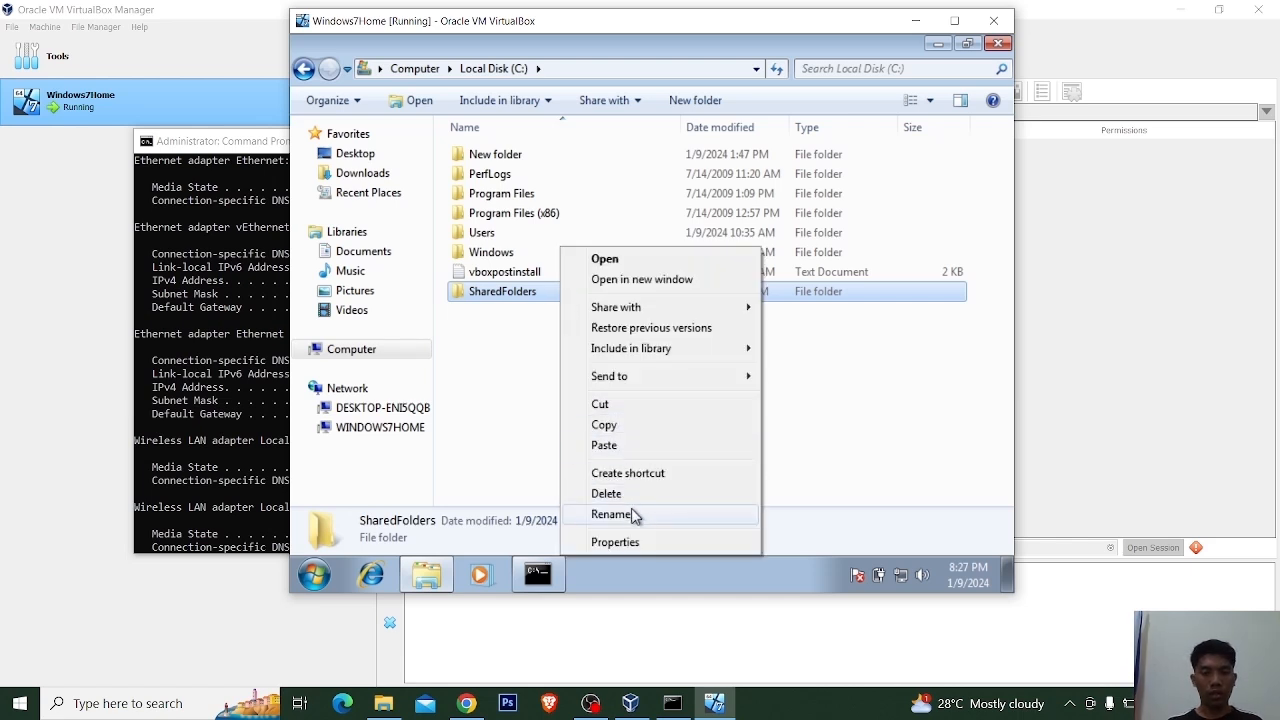
pyautogui.click(486, 323)
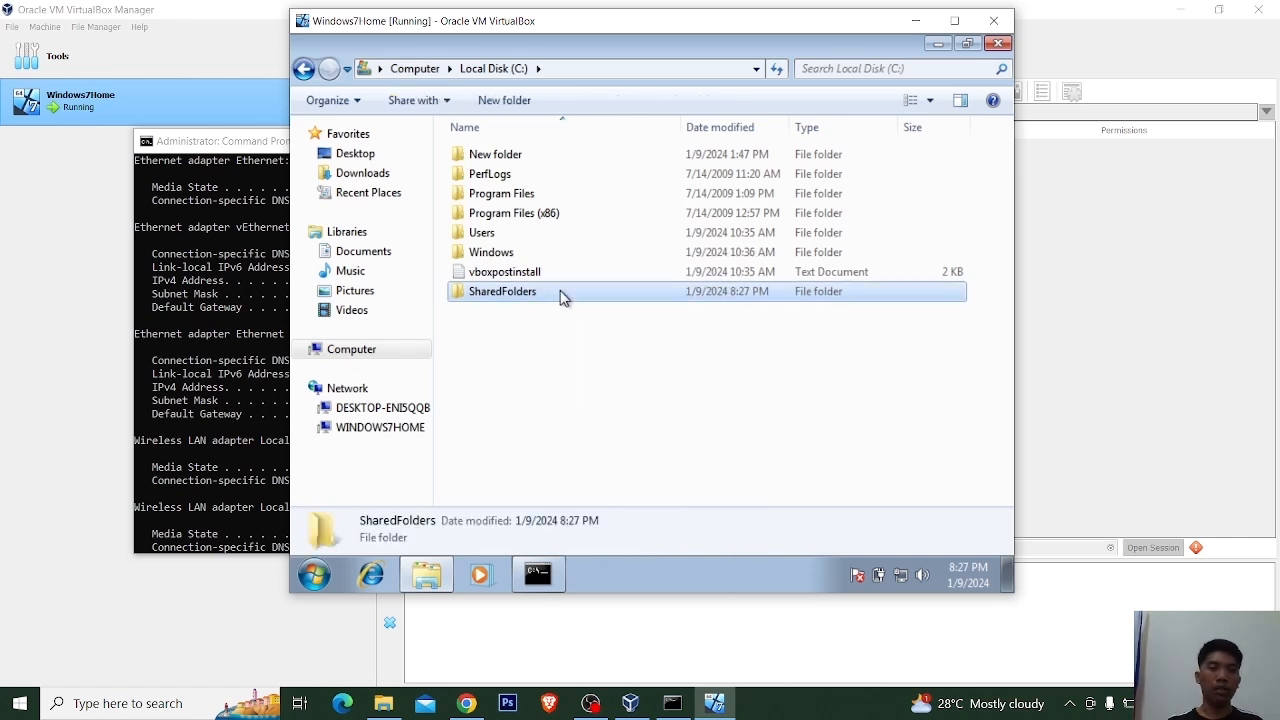
pyautogui.doubleClick(560, 293)
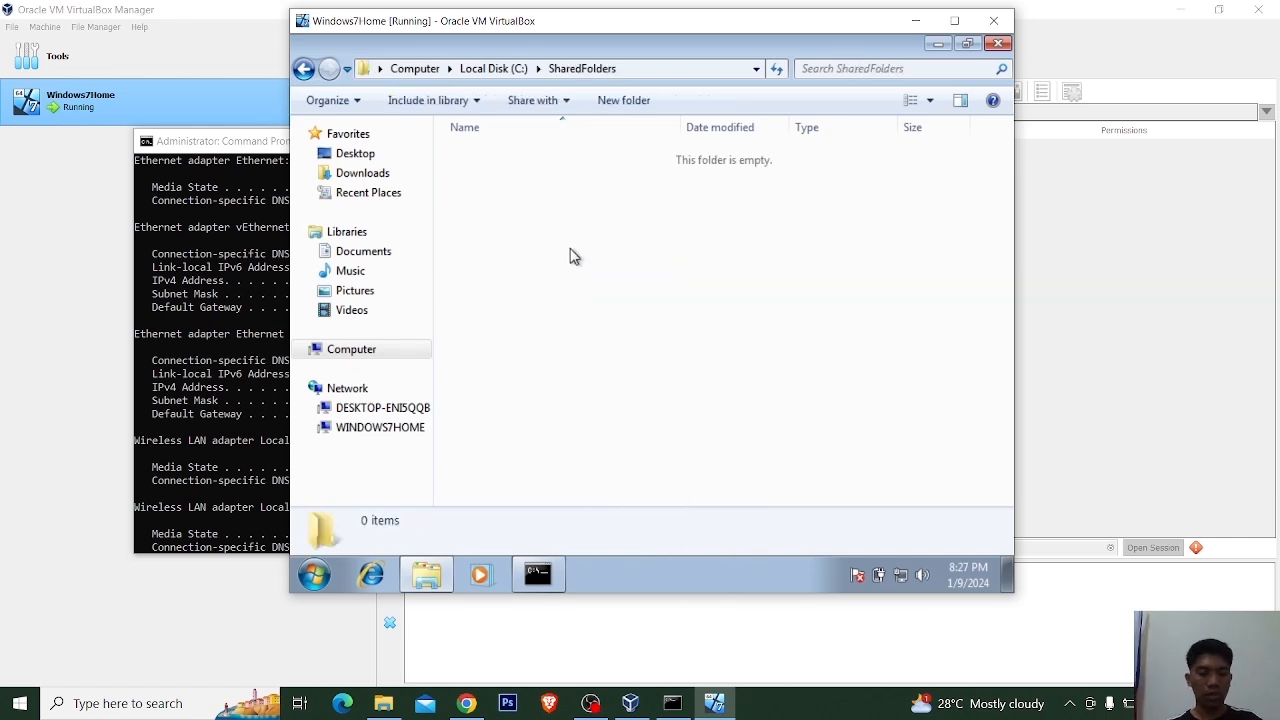
pyautogui.hotkey('ctrl', 'v')
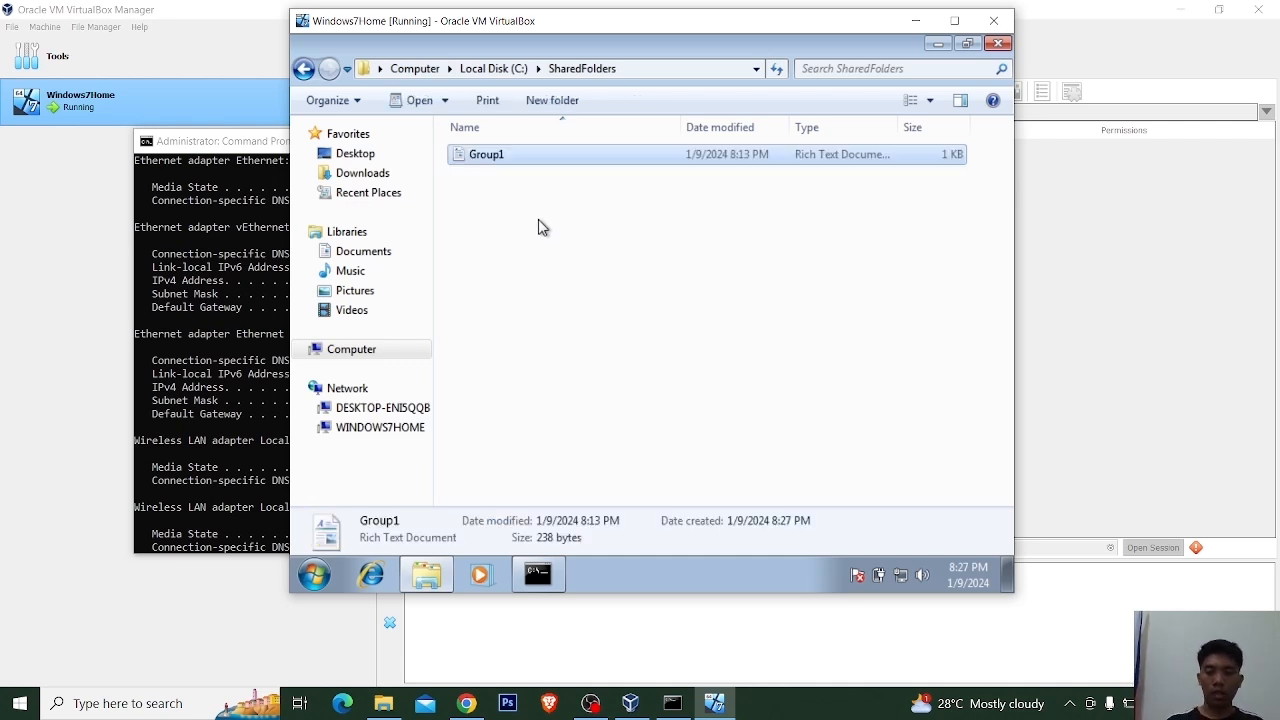
pyautogui.press('BackSpace')
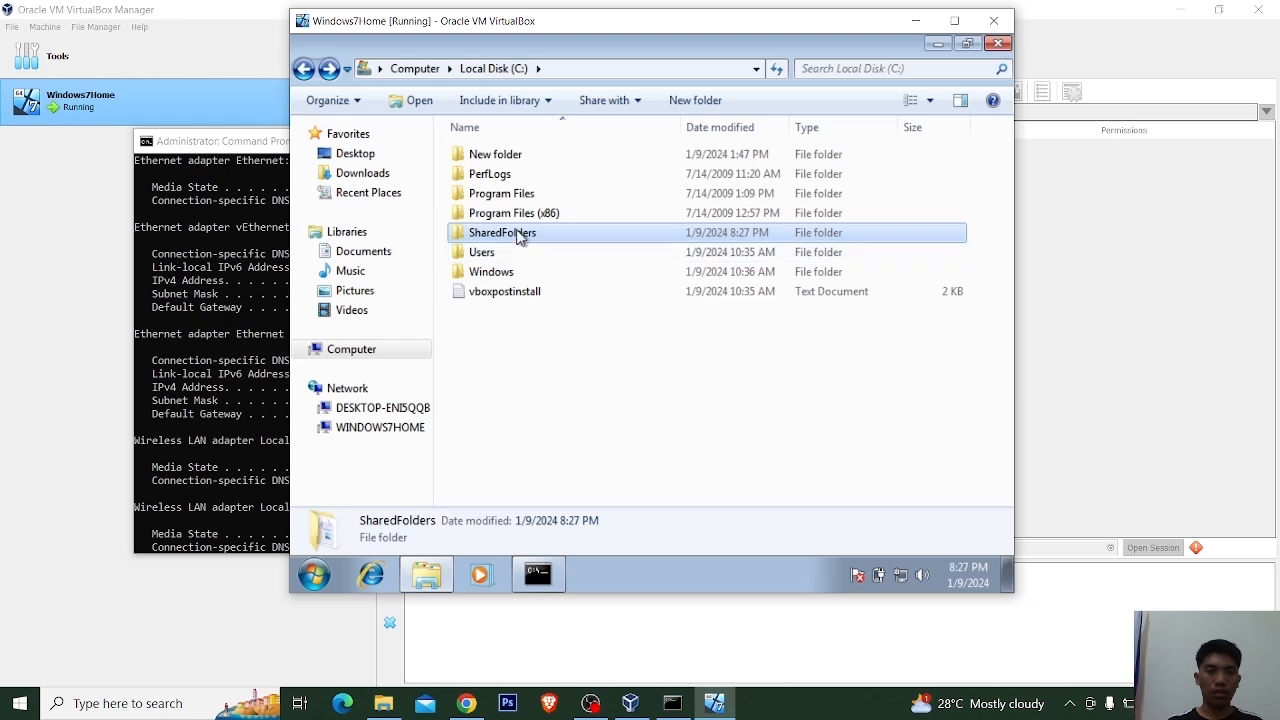
# Open the sharing settings in the properties of the SharedFolders folder on Local Disk (C:).
pyautogui.click(519, 236)
pyautogui.rightClick(518, 234)
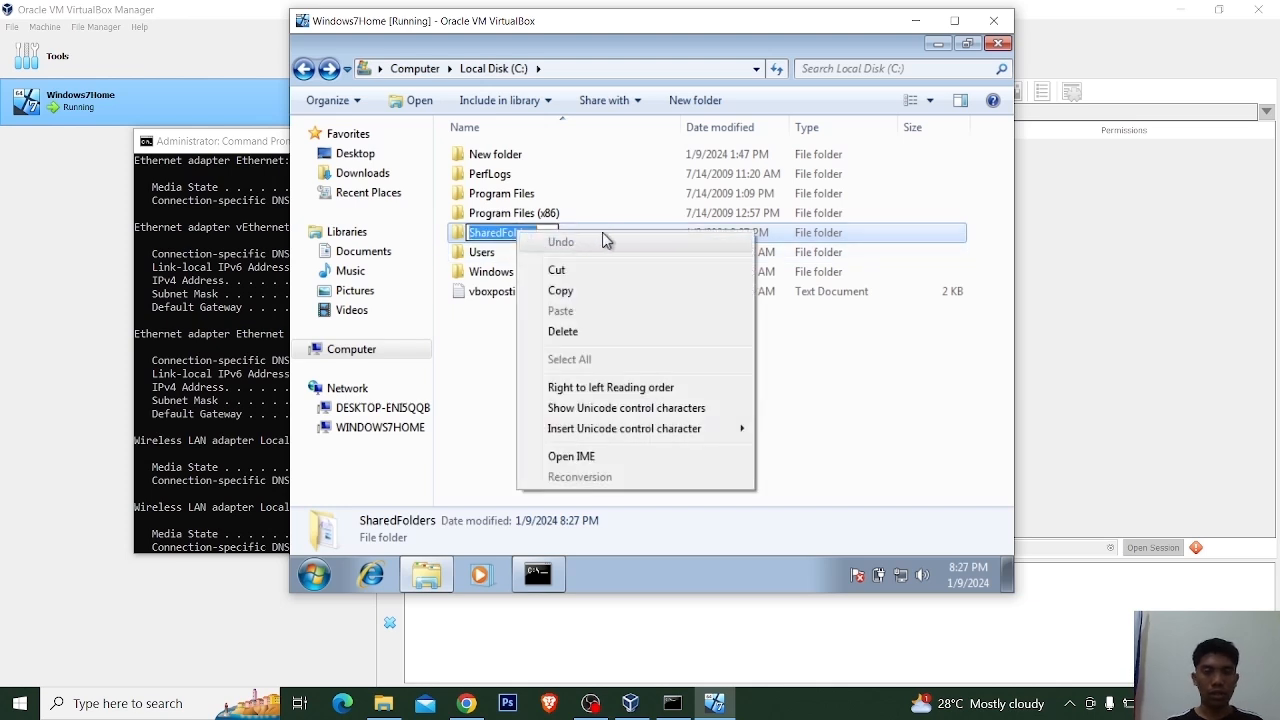
pyautogui.click(782, 226)
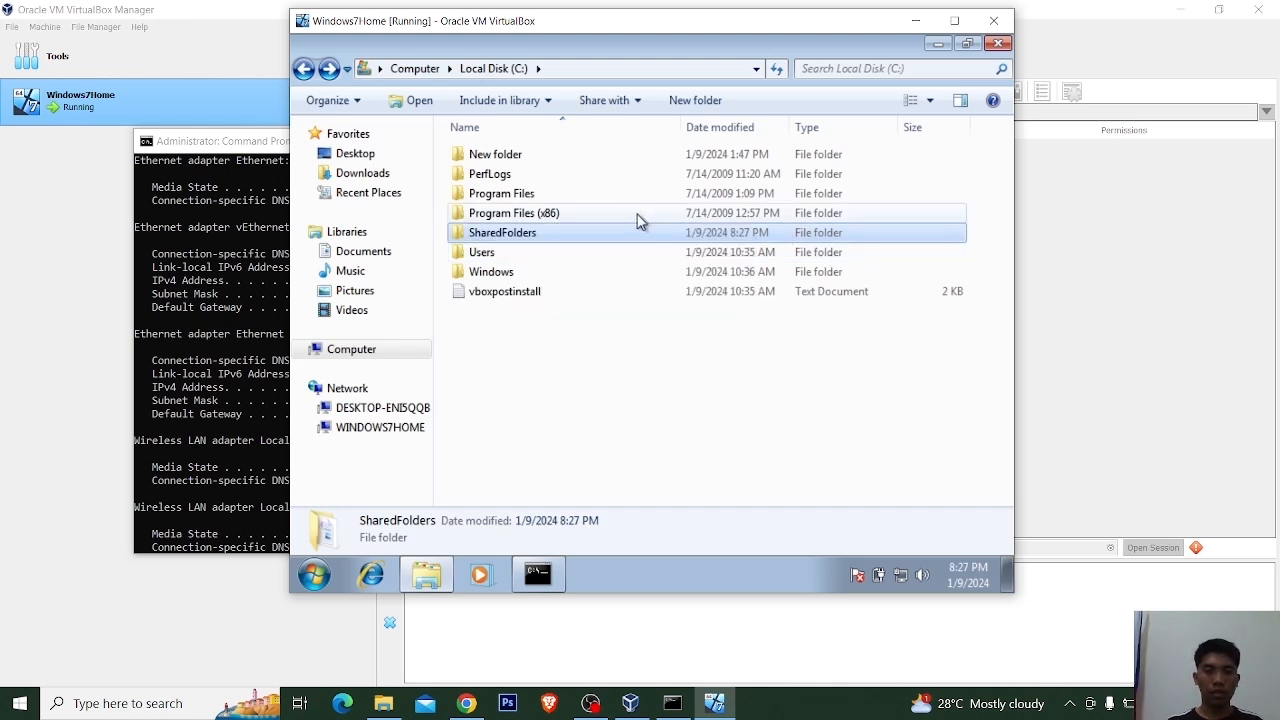
pyautogui.rightClick(606, 234)
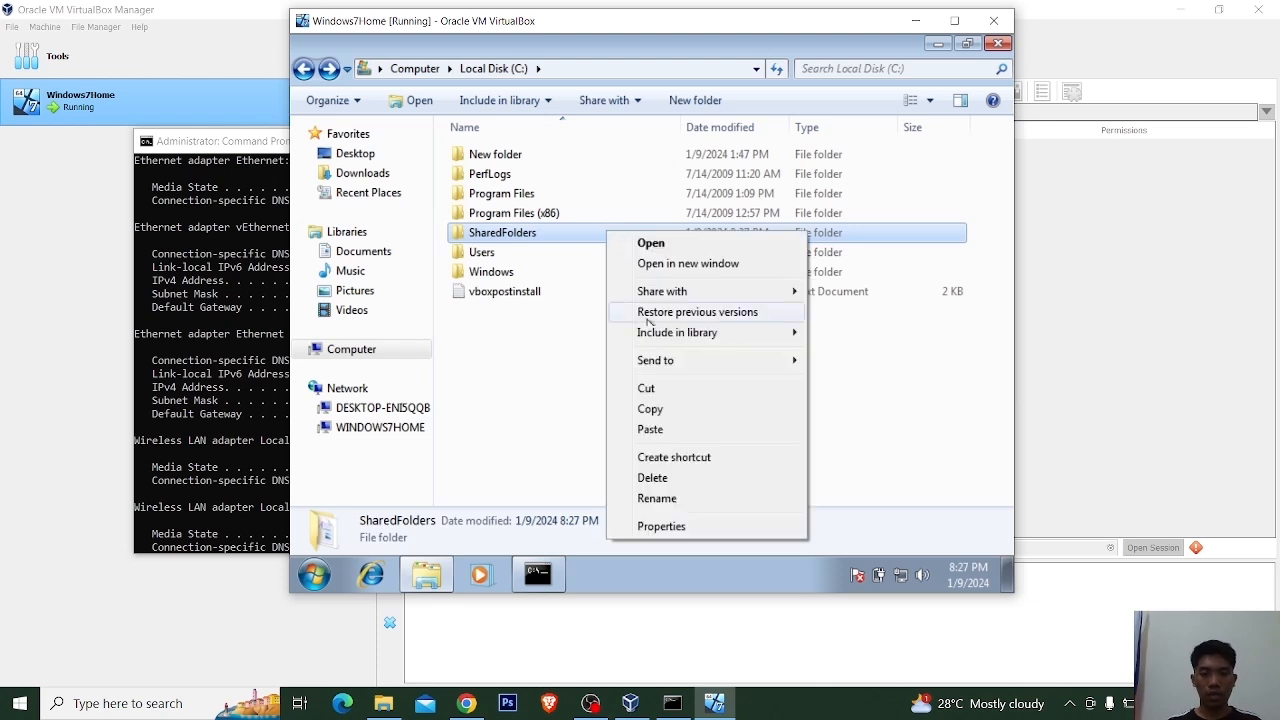
pyautogui.click(658, 526)
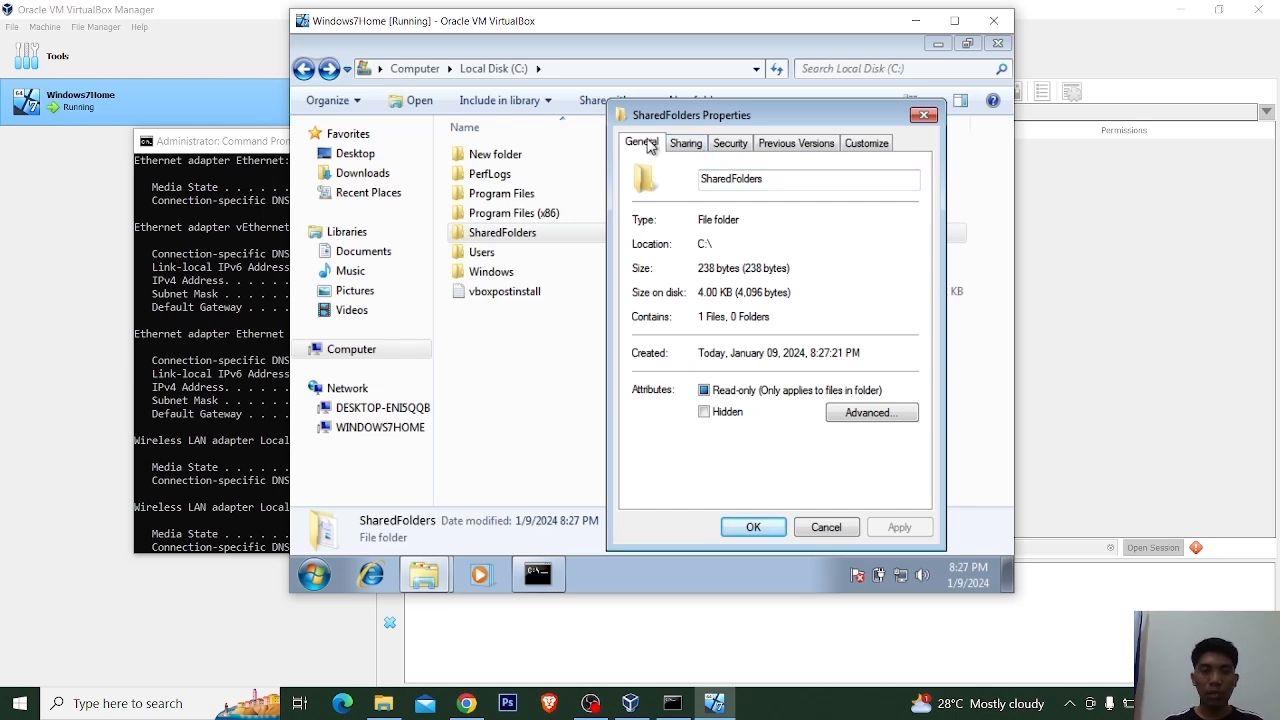
pyautogui.click(686, 145)
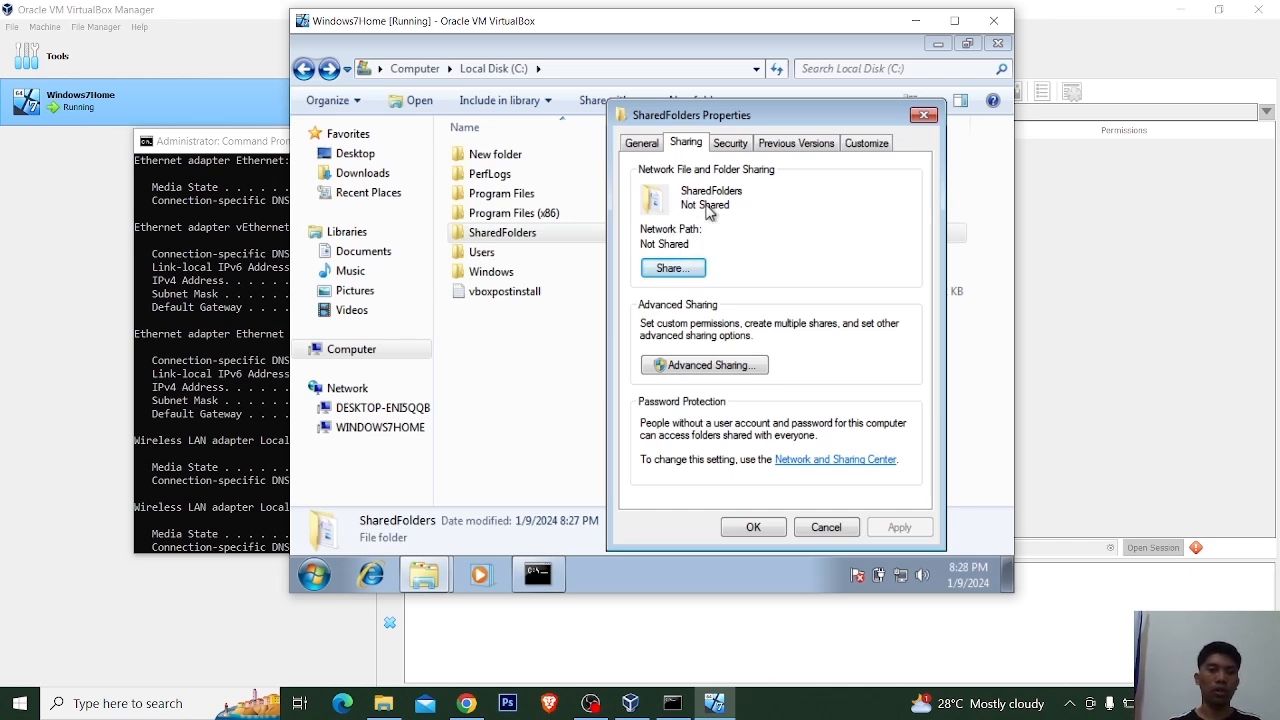
# Share the SharedFolders folder with Everyone at the Read/Write permission level and finish the file sharing wizard.
pyautogui.click(665, 271)
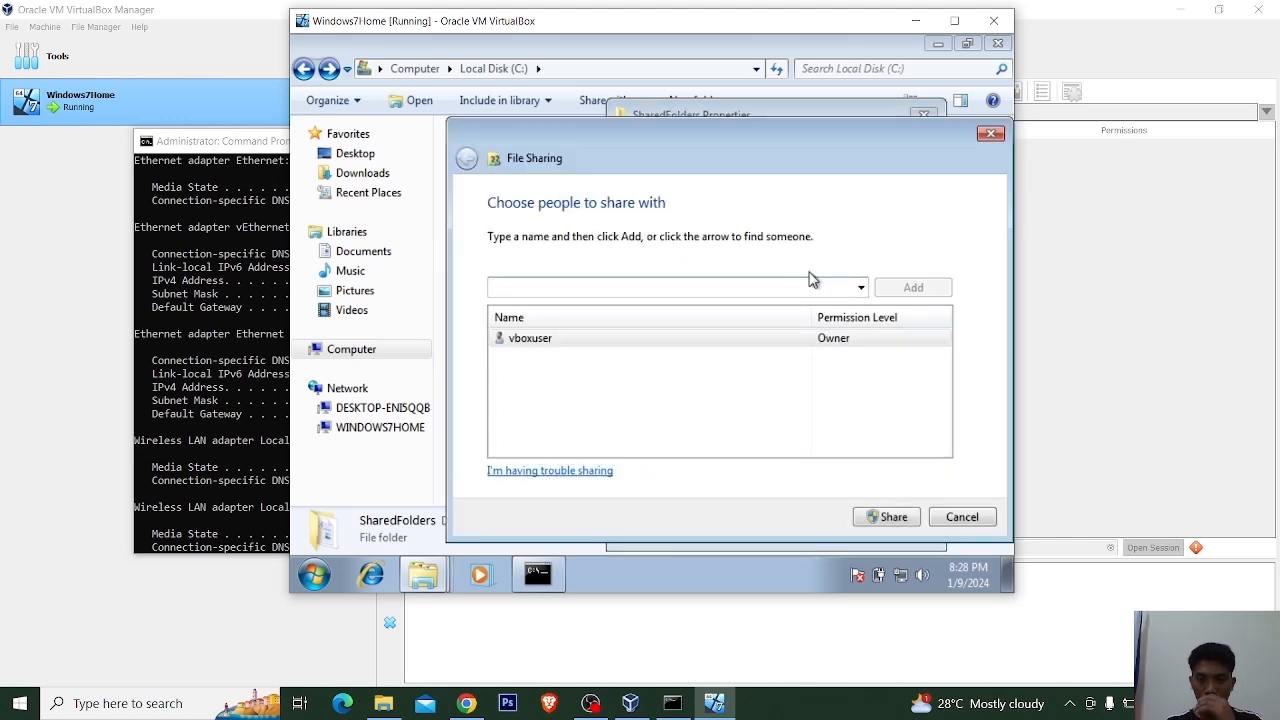
pyautogui.click(858, 290)
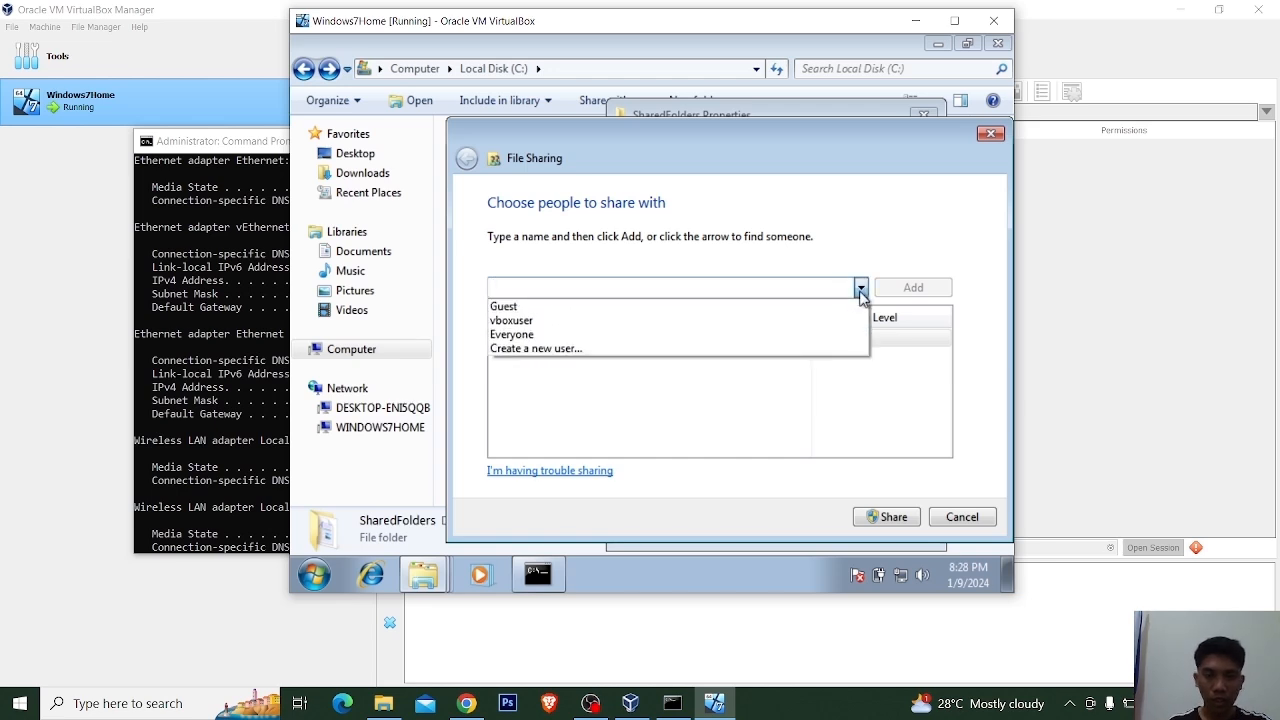
pyautogui.click(543, 335)
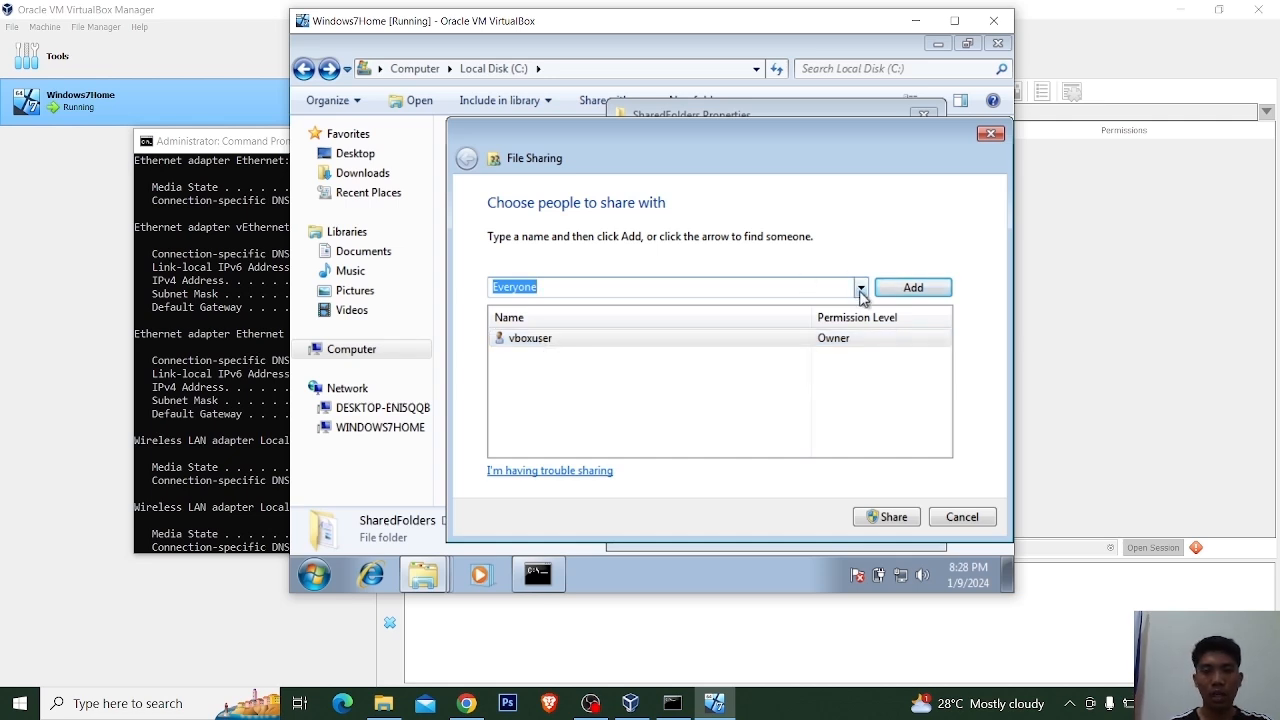
pyautogui.click(913, 292)
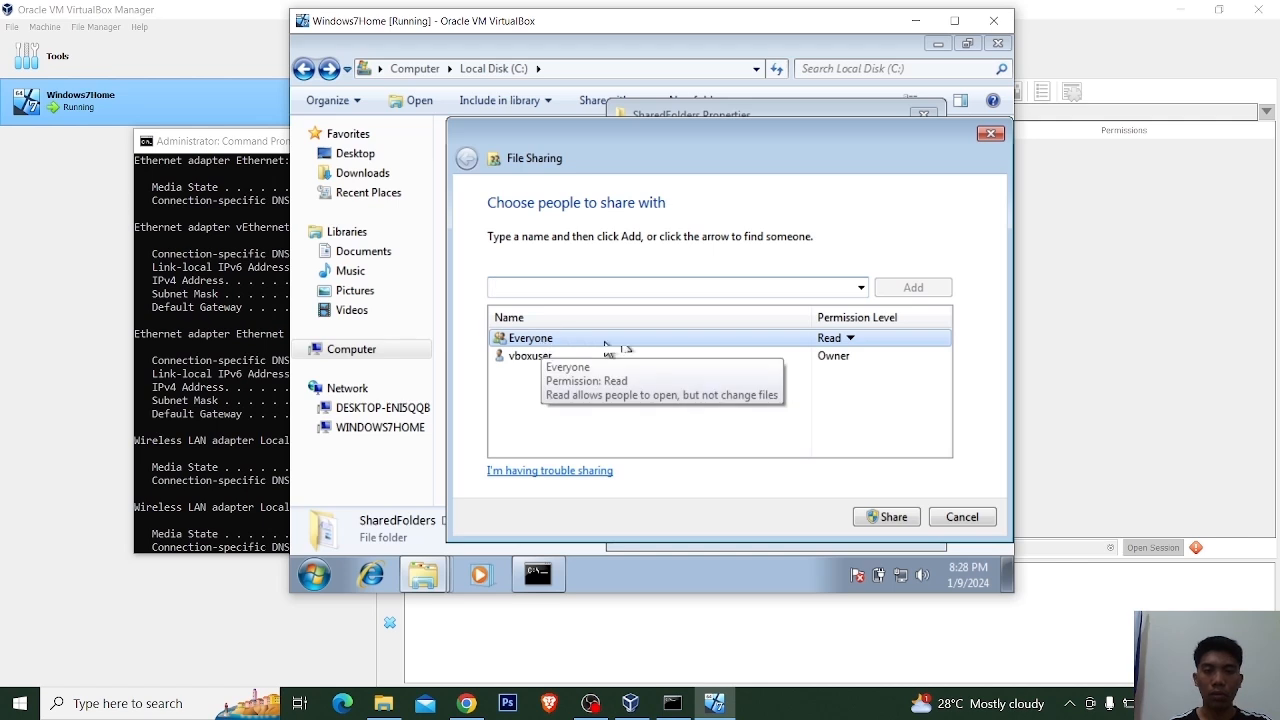
pyautogui.click(850, 340)
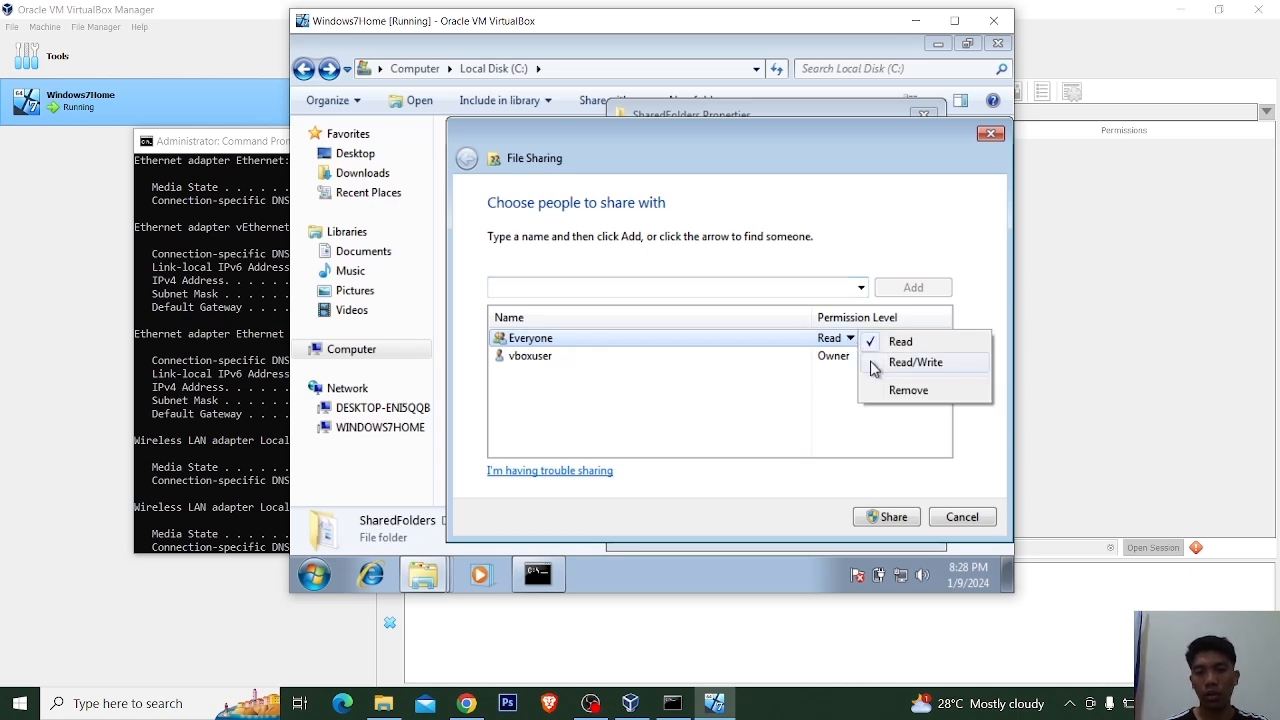
pyautogui.click(873, 366)
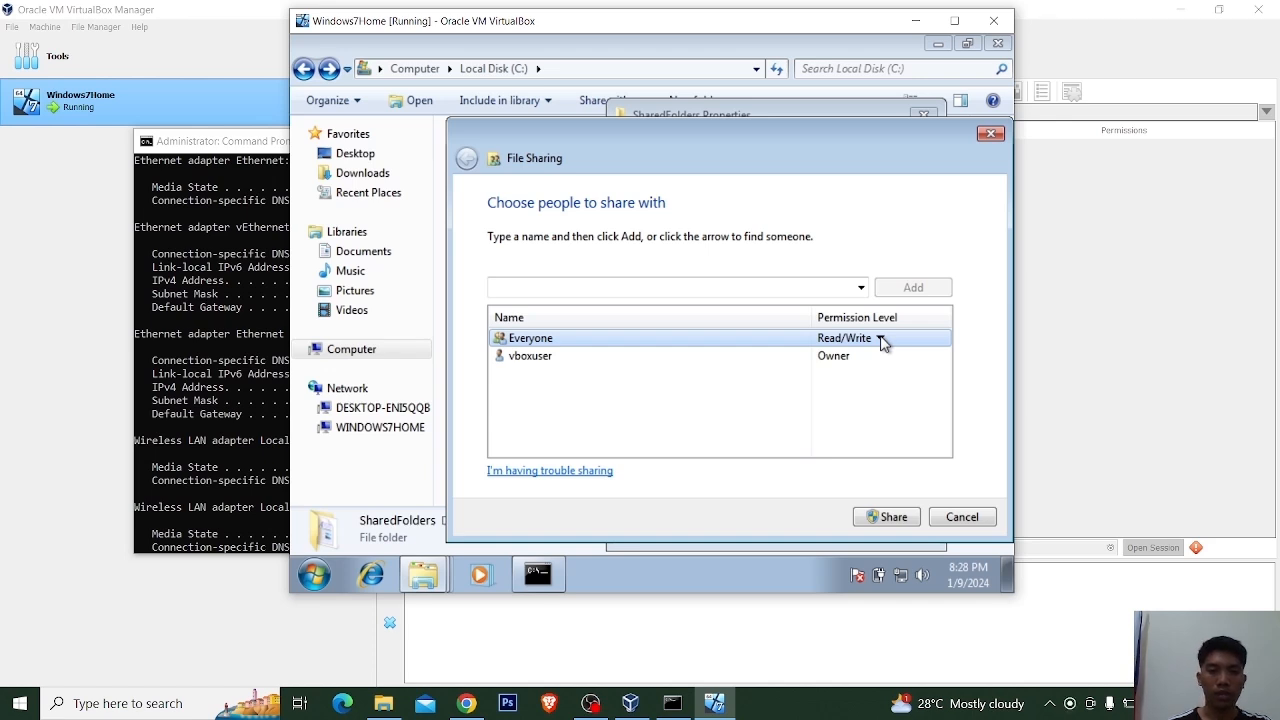
pyautogui.click(889, 518)
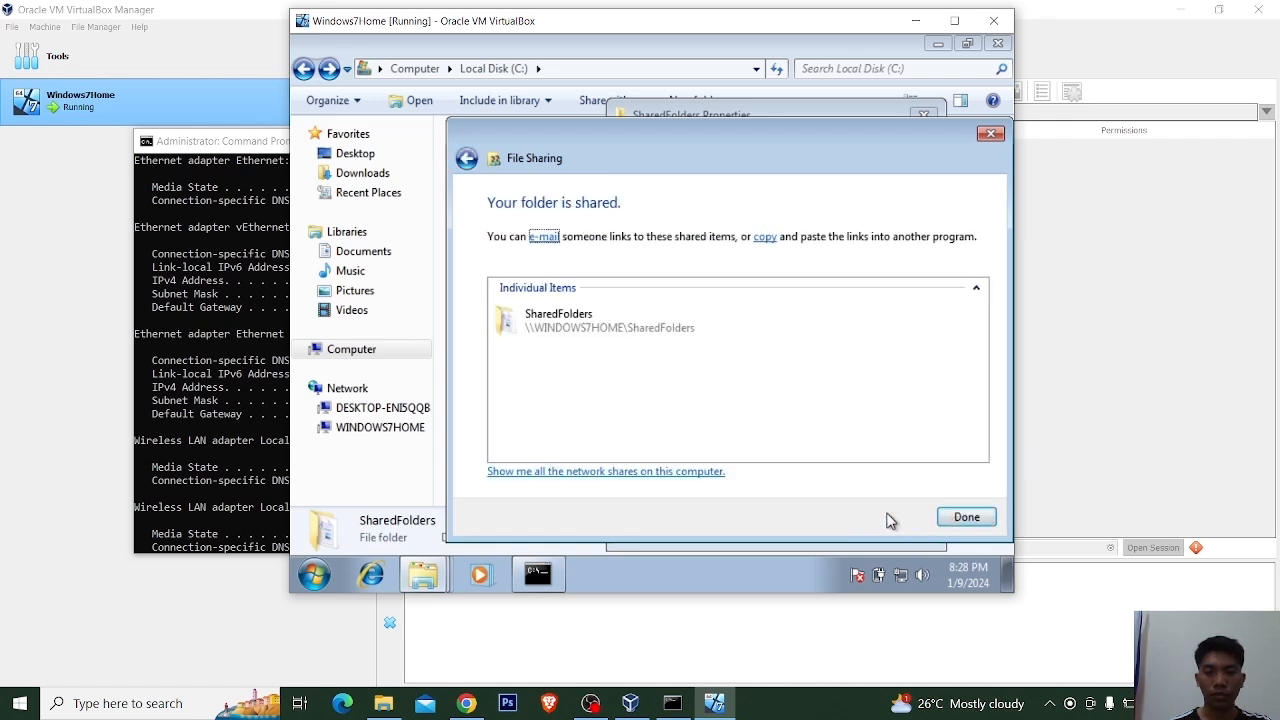
pyautogui.click(961, 519)
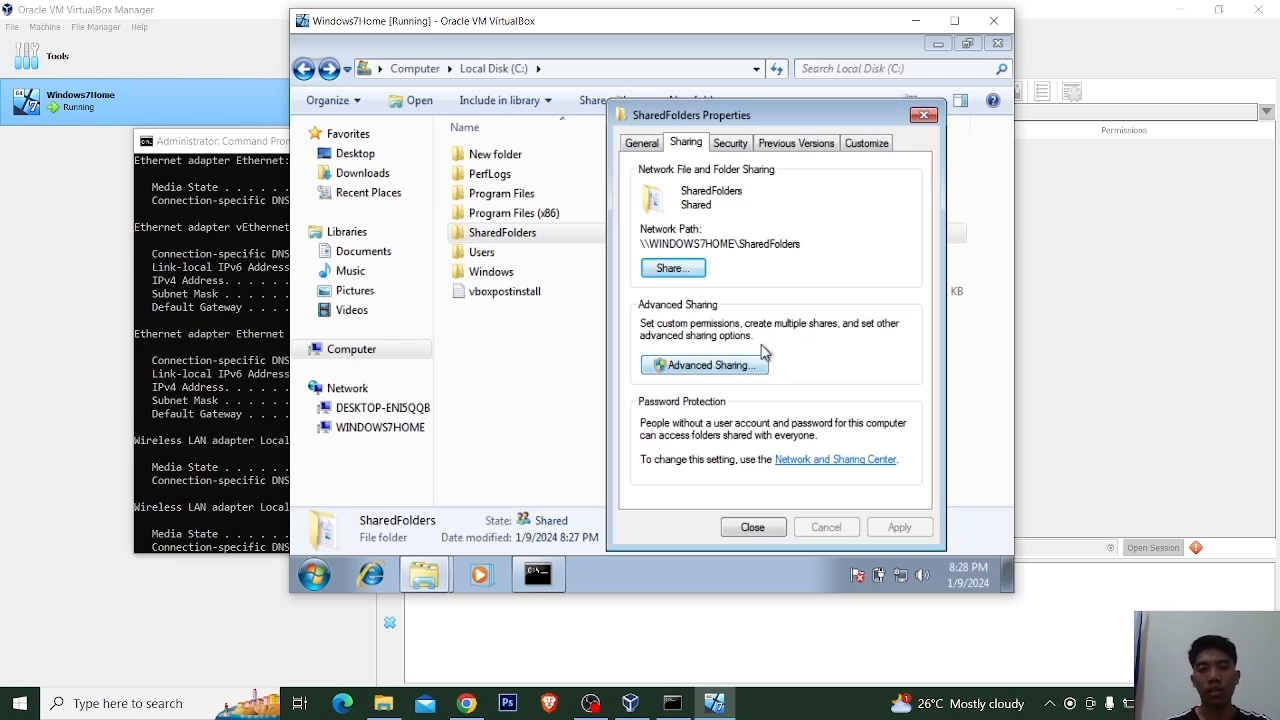
# Review Everyone's share permissions in the advanced sharing settings of SharedFolders, accept them and close the folder's properties.
pyautogui.click(740, 367)
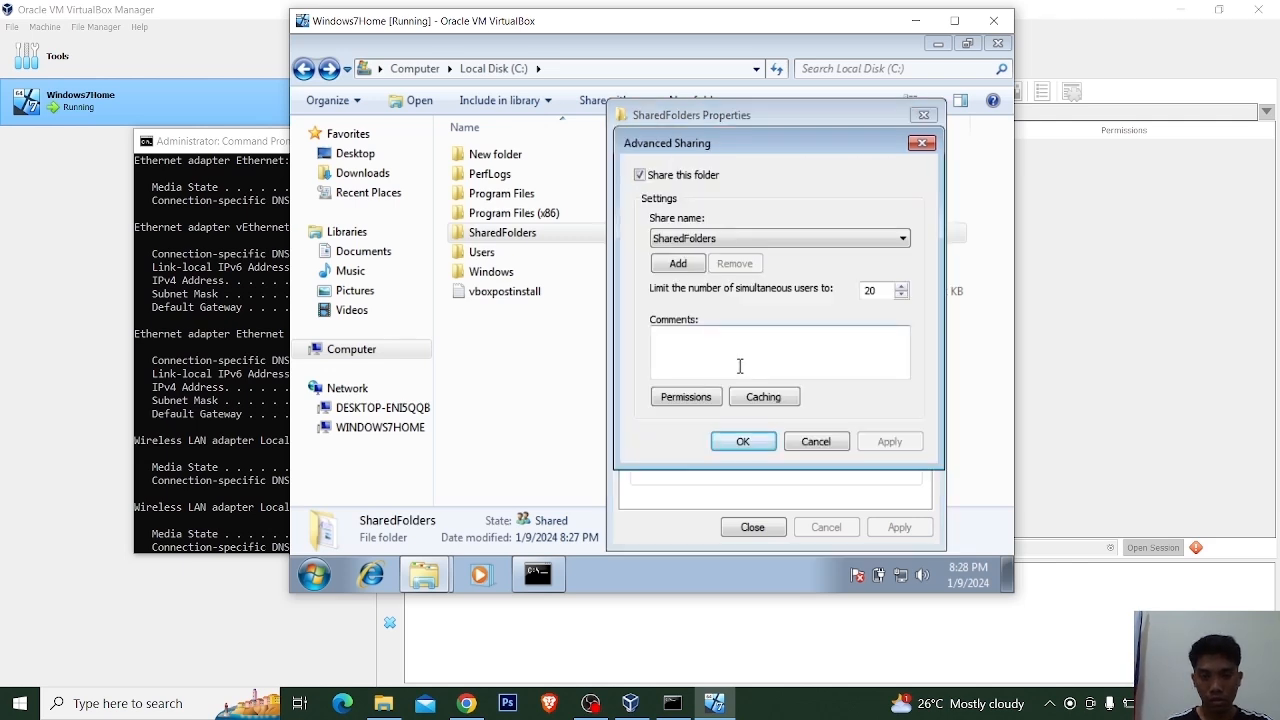
pyautogui.click(683, 403)
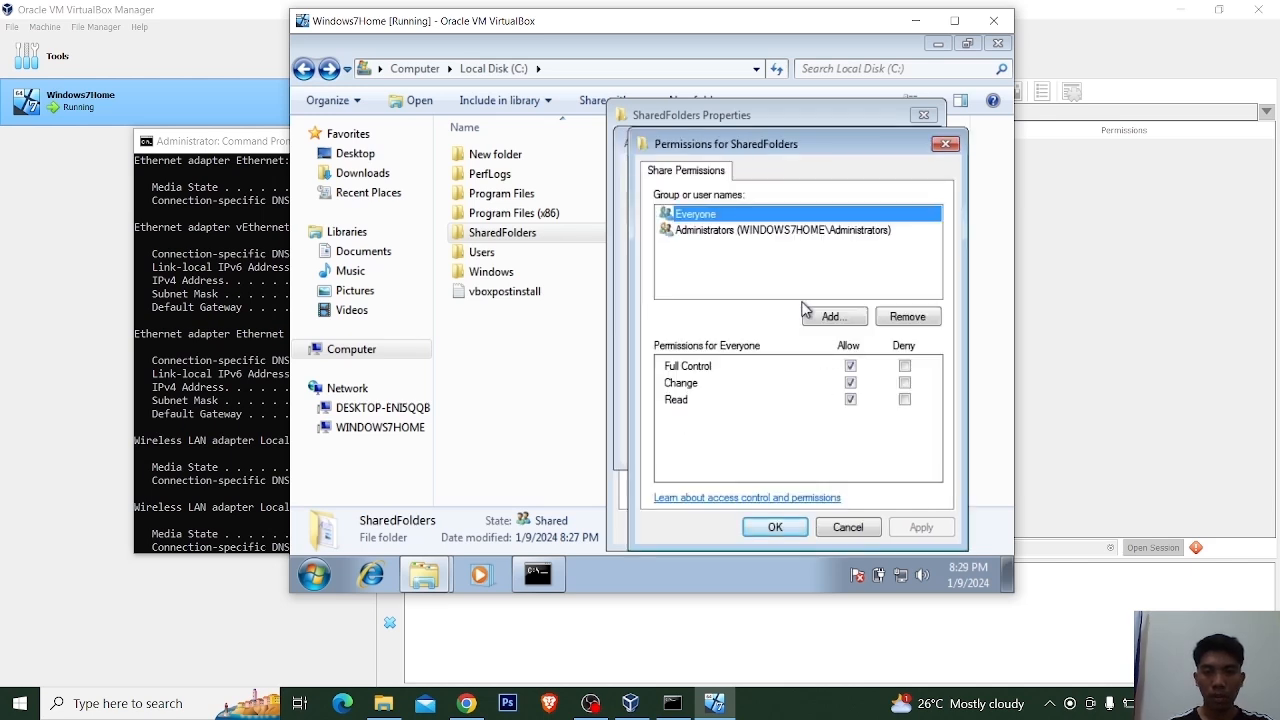
pyautogui.click(850, 366)
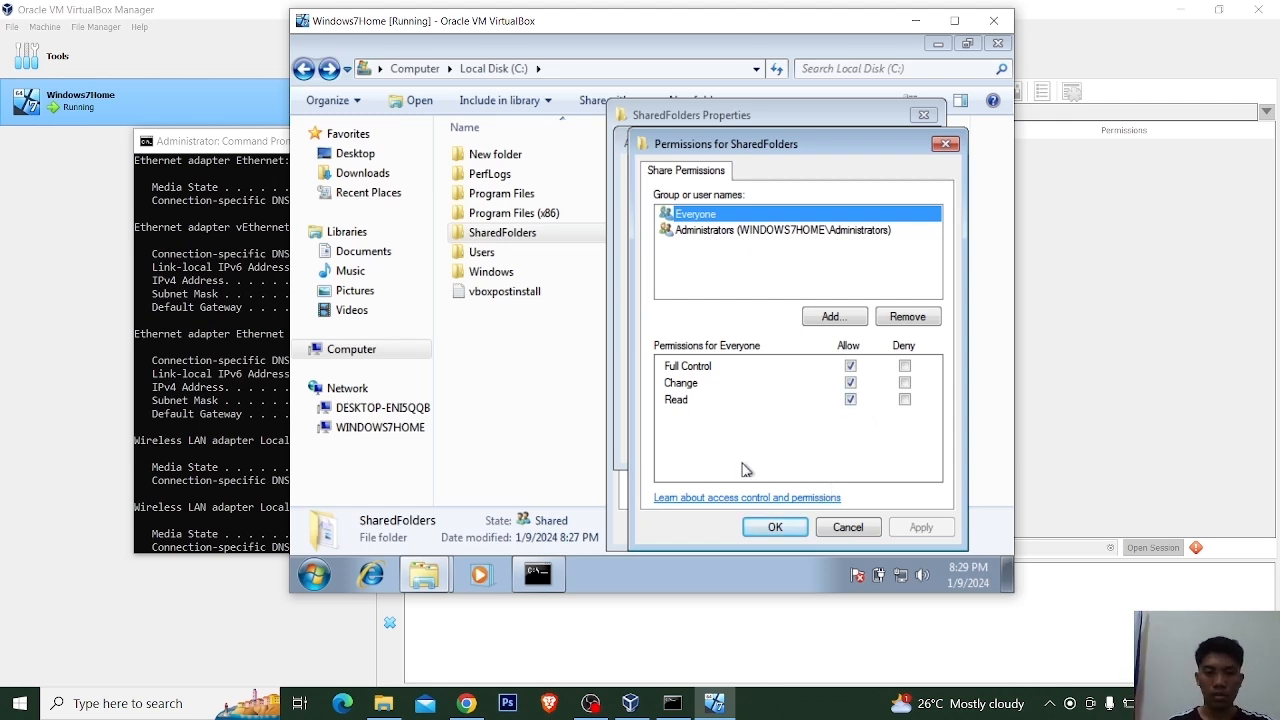
pyautogui.click(774, 528)
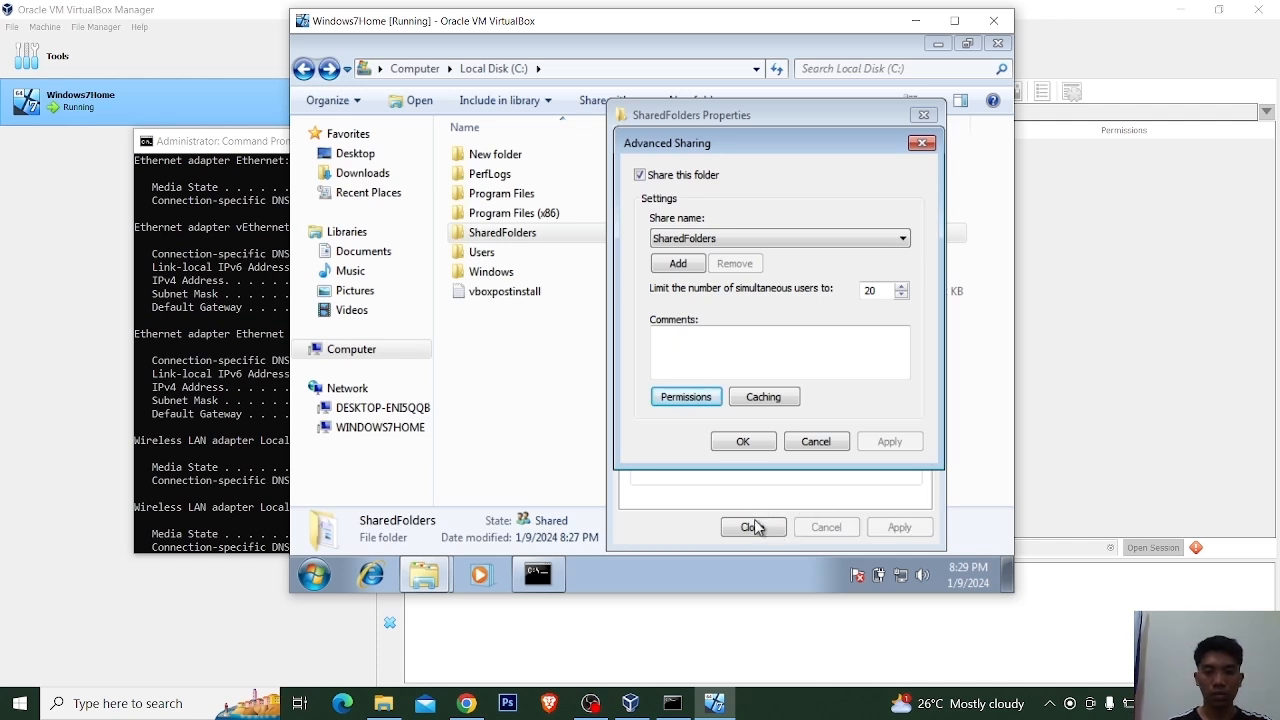
pyautogui.click(745, 444)
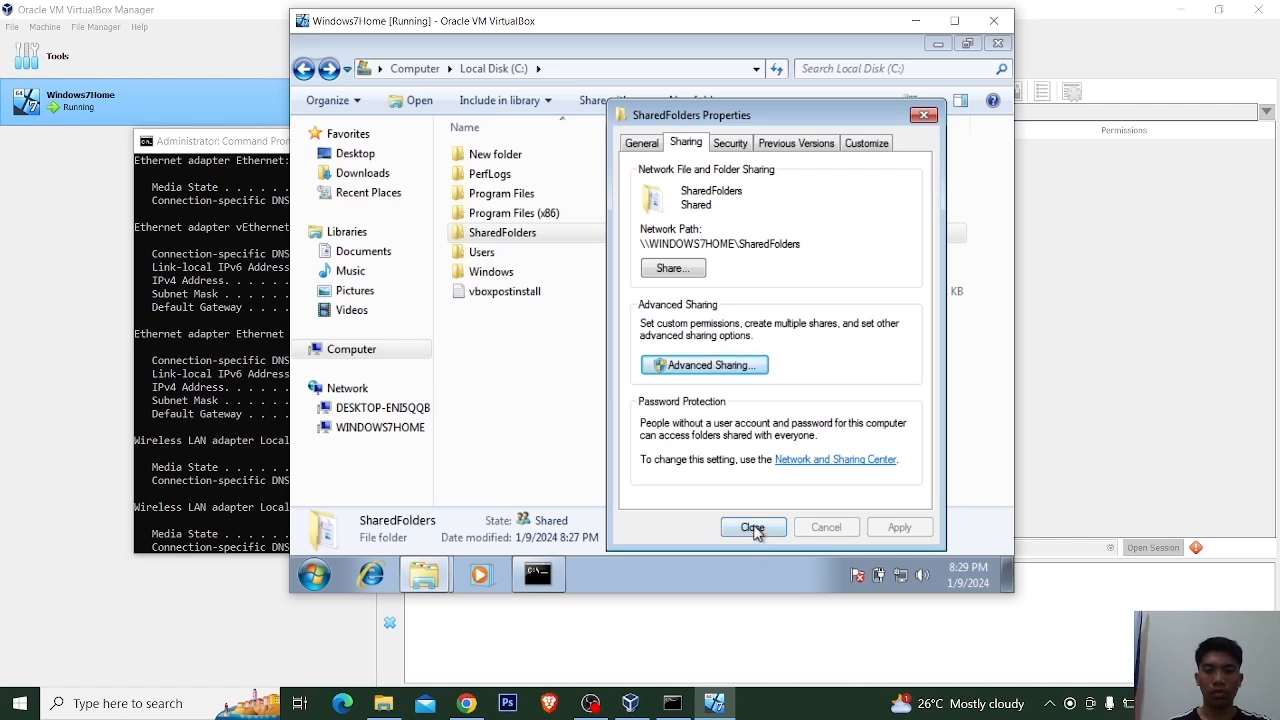
pyautogui.click(755, 529)
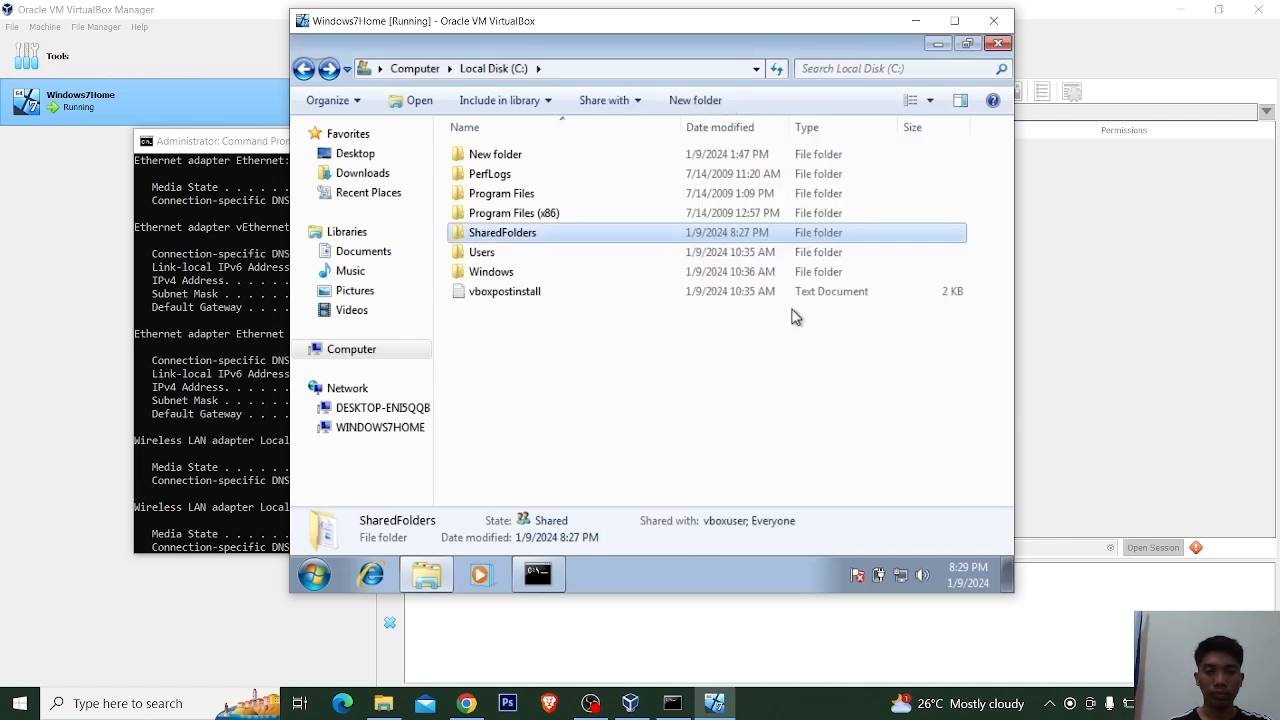
# Close the Local Disk (C:) window in the virtual machine, refresh its desktop and minimize the Windows7Home machine.
pyautogui.click(998, 46)
pyautogui.rightClick(797, 157)
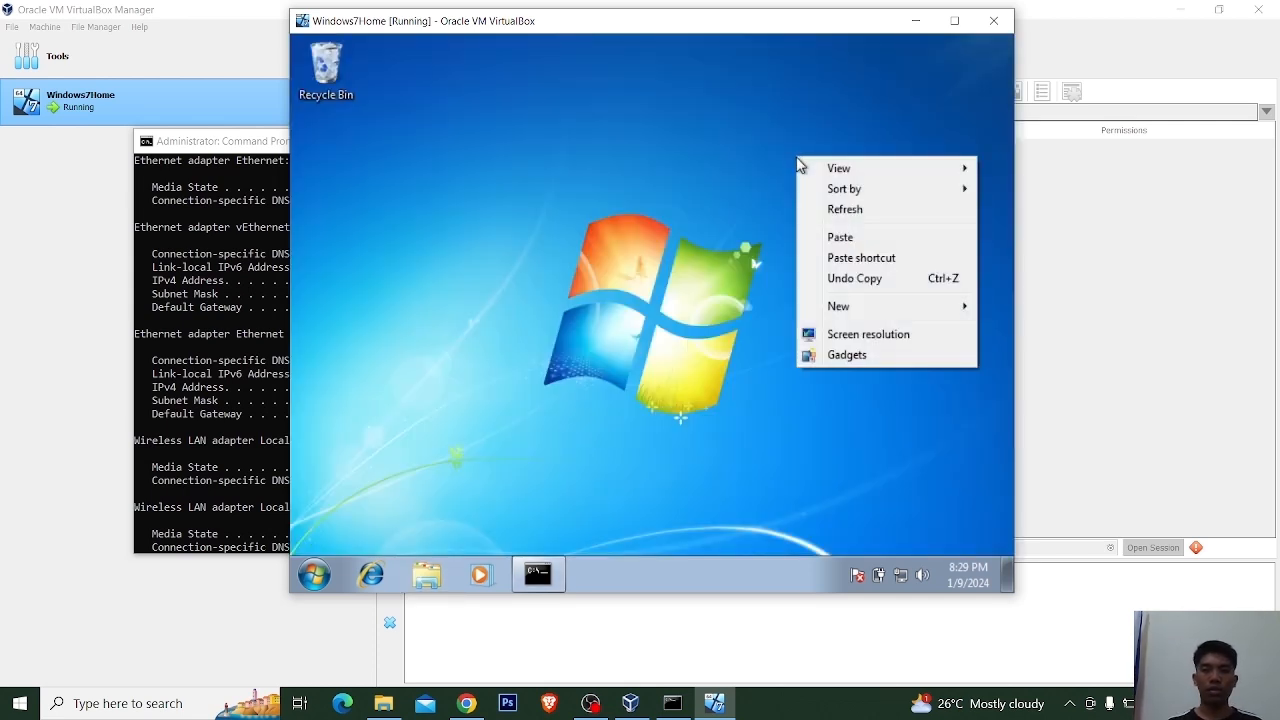
pyautogui.click(850, 211)
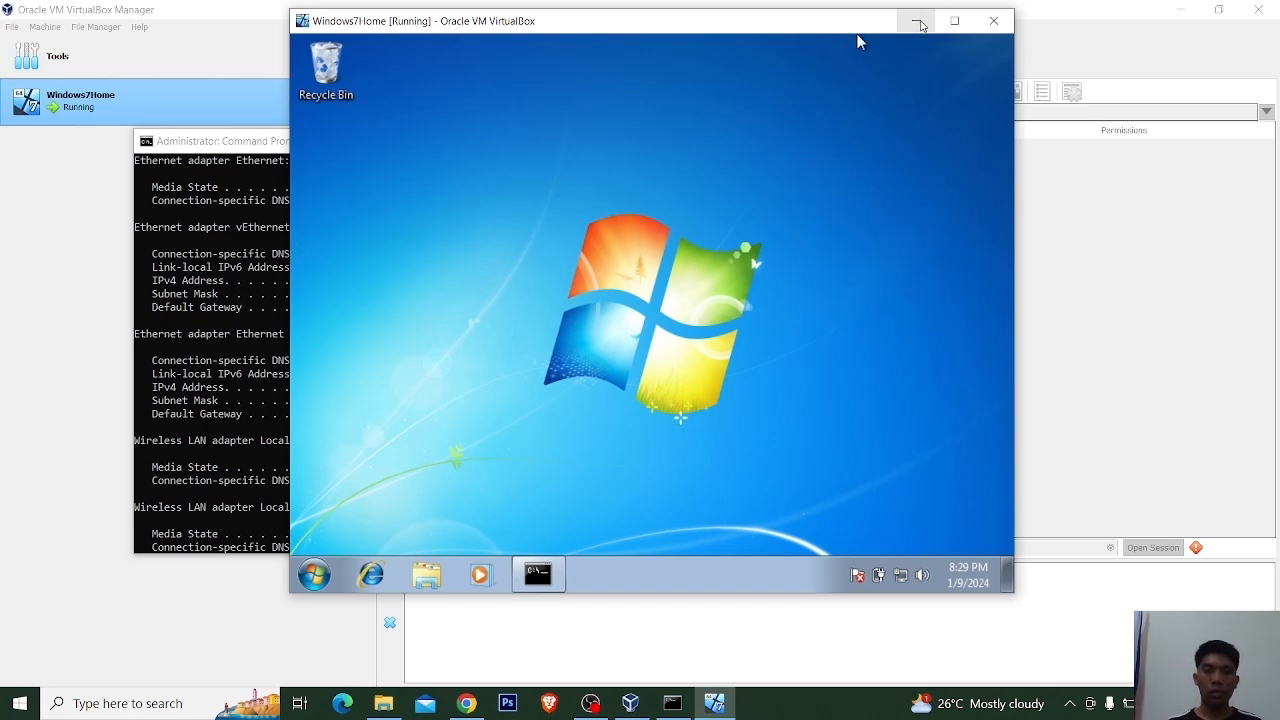
pyautogui.click(916, 21)
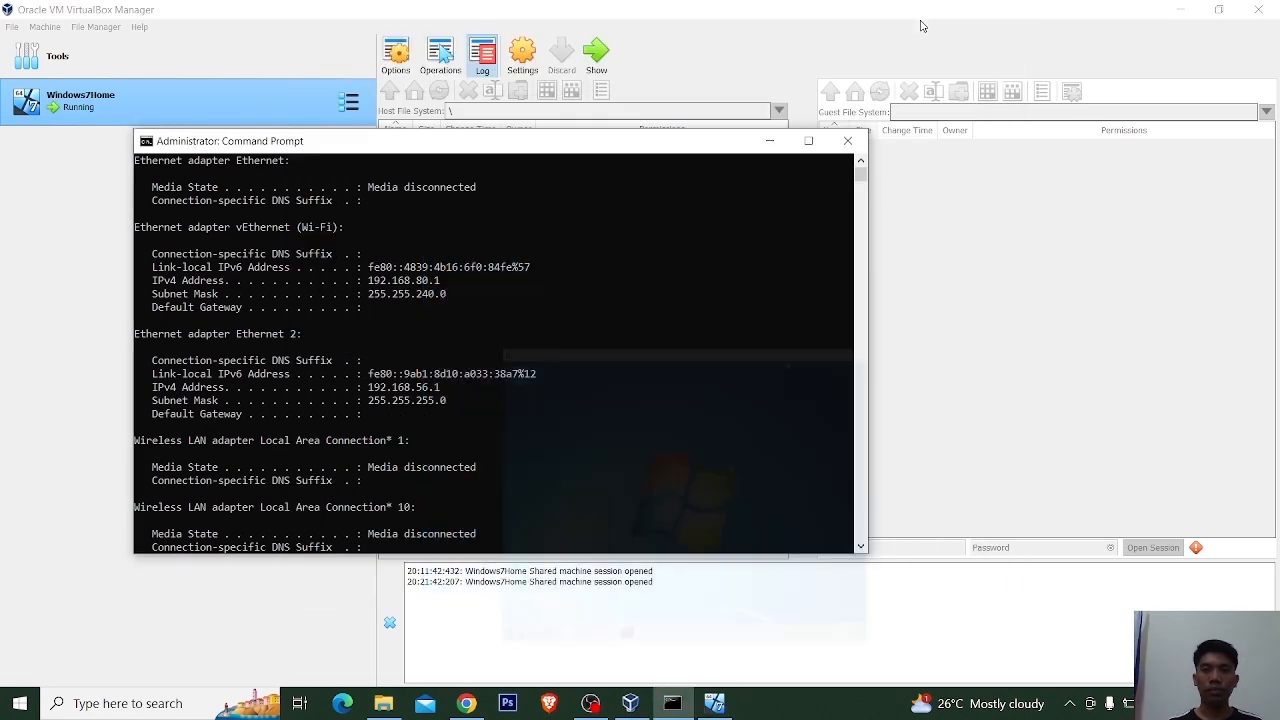
# Clear the host desktop by closing the command prompt and This PC windows and minimizing VirtualBox Manager.
pyautogui.click(852, 140)
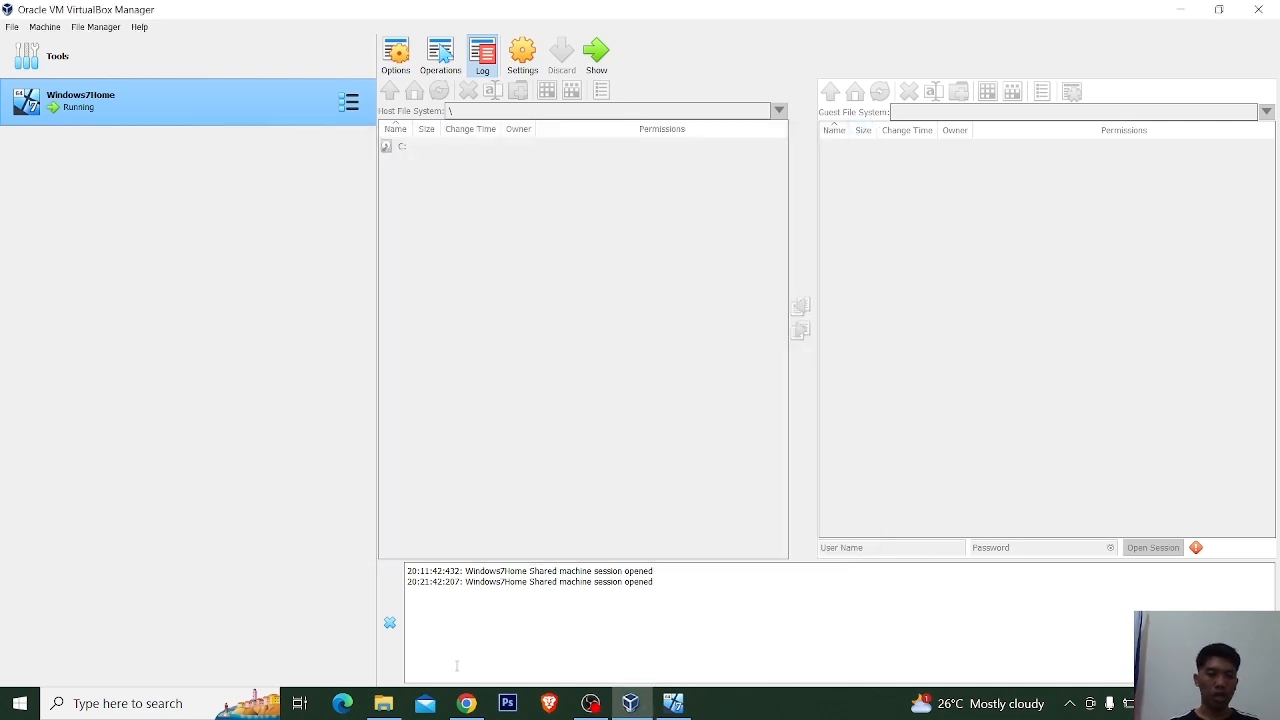
pyautogui.click(388, 705)
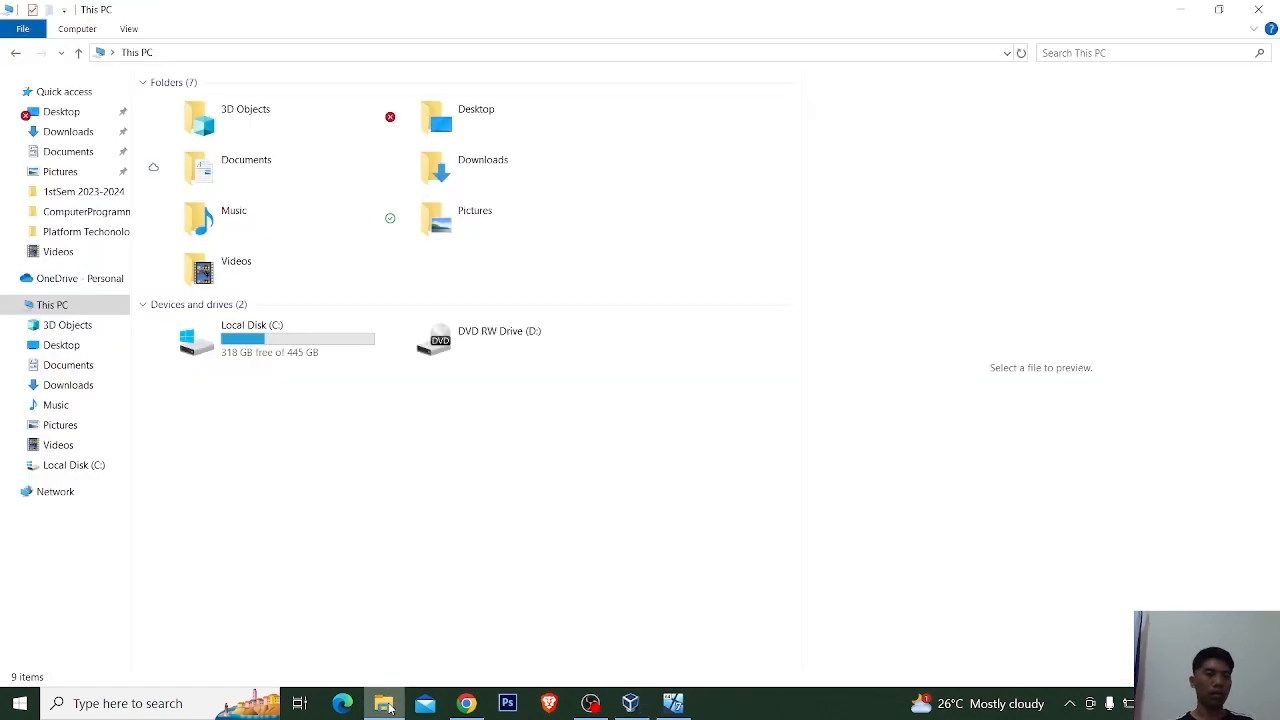
pyautogui.click(1258, 10)
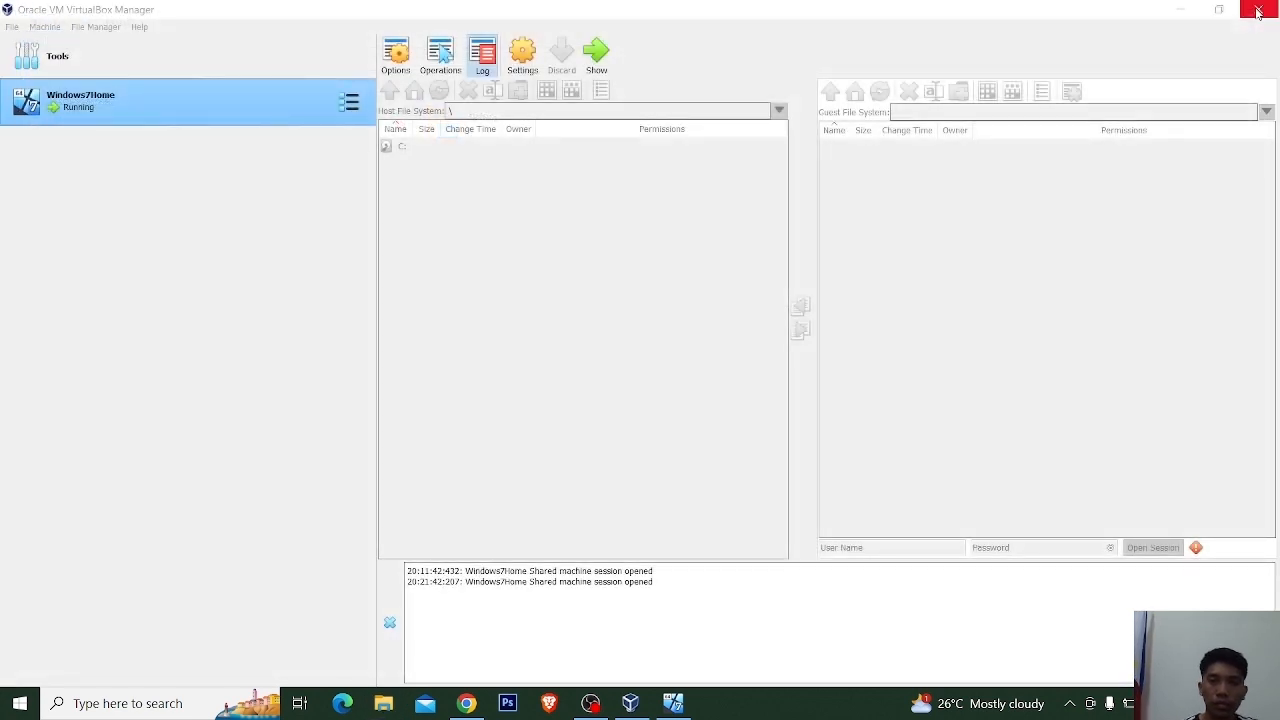
pyautogui.click(1180, 9)
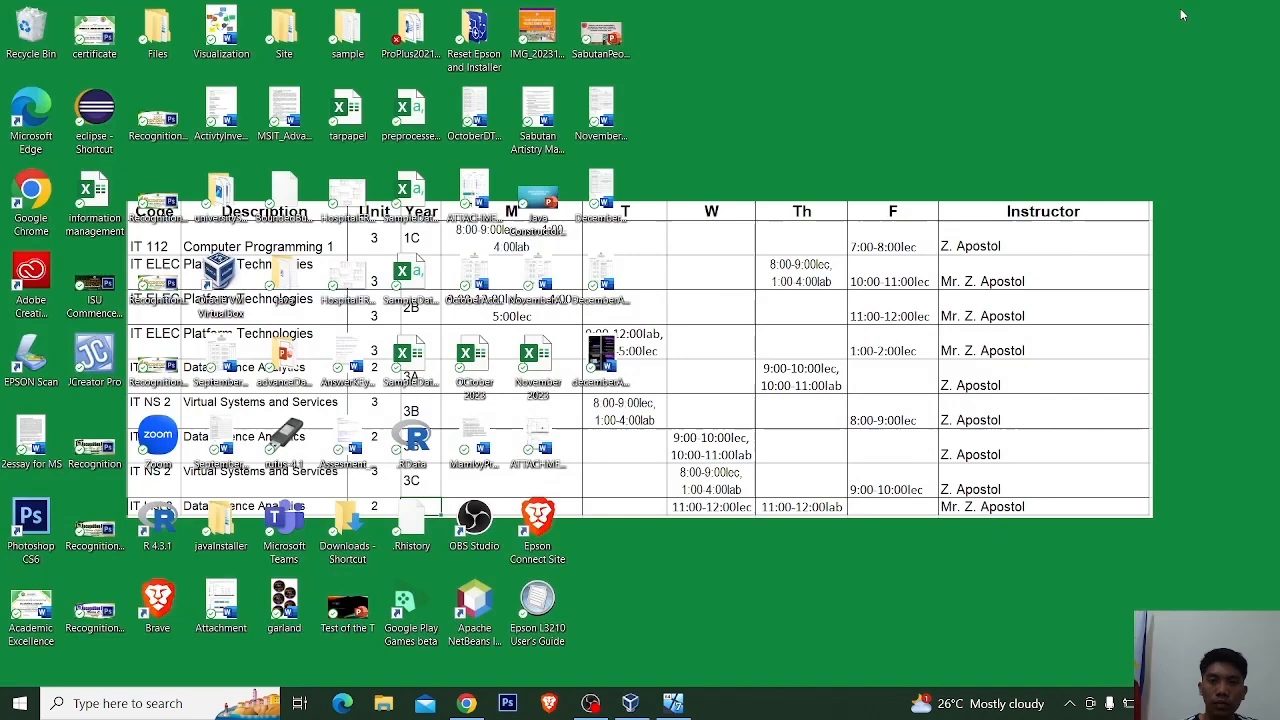
# Refresh the host desktop and open This PC in File Explorer.
pyautogui.rightClick(987, 54)
pyautogui.click(1025, 100)
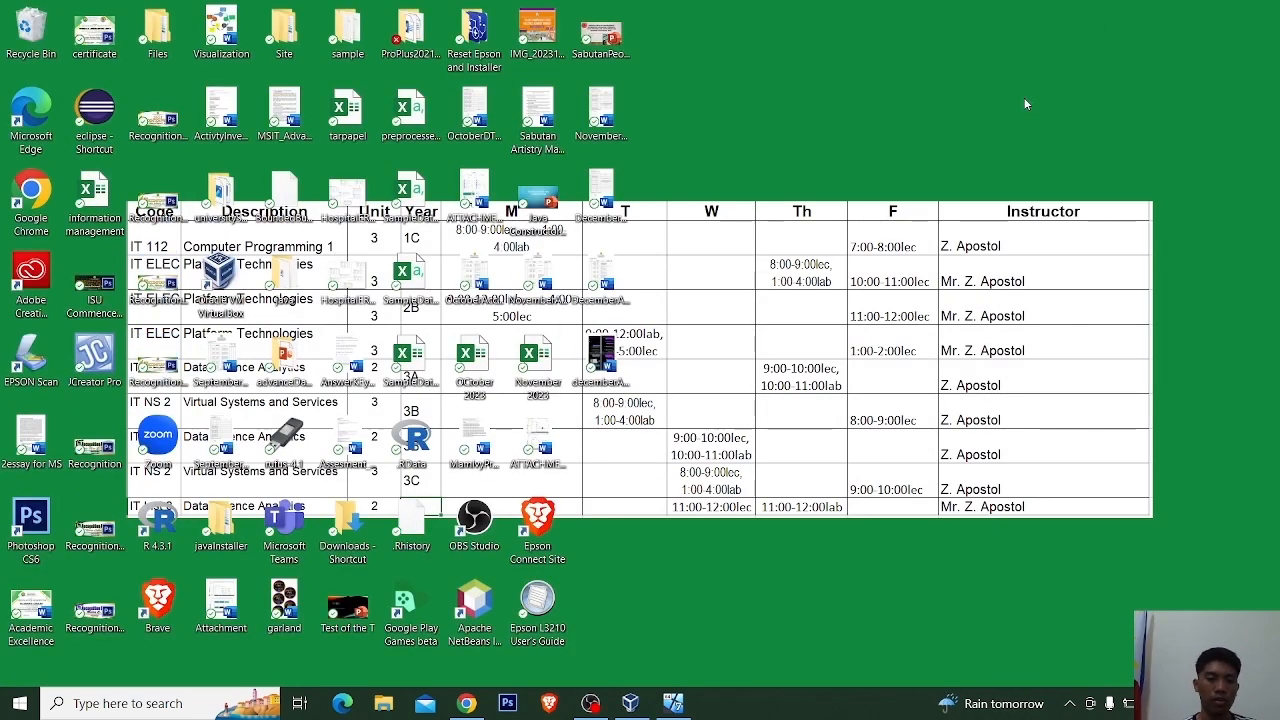
pyautogui.click(386, 703)
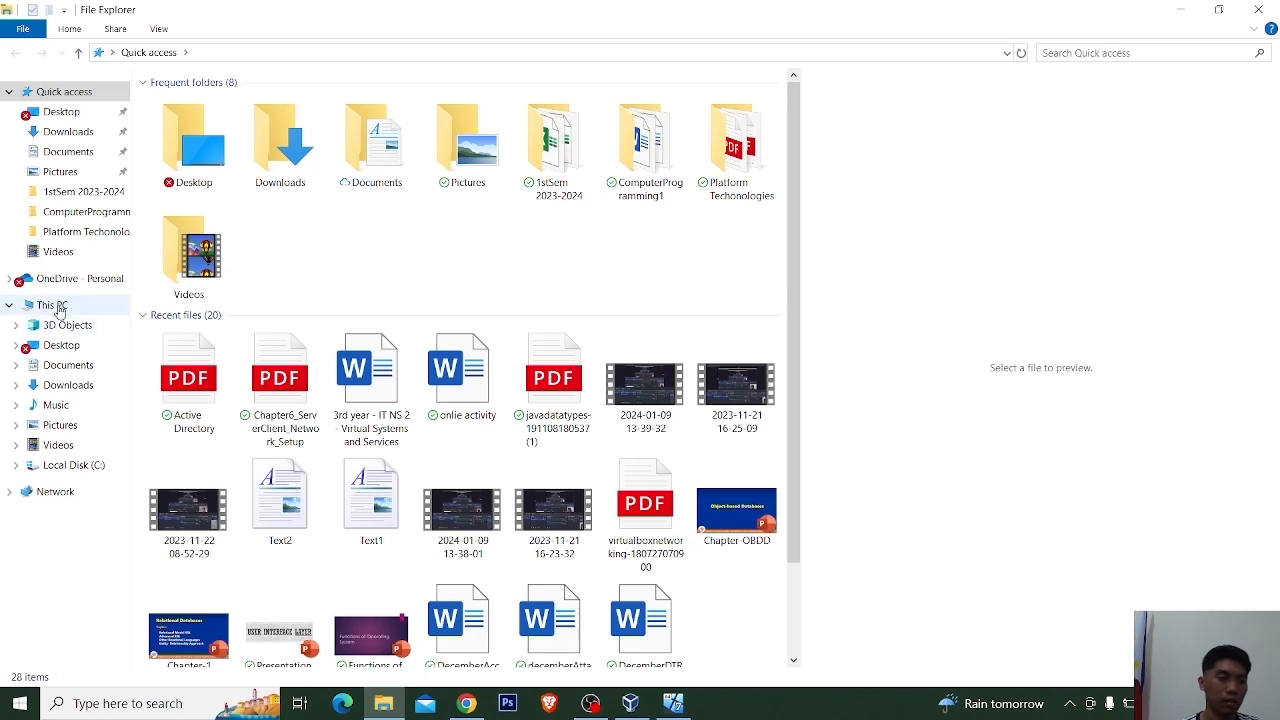
pyautogui.click(52, 305)
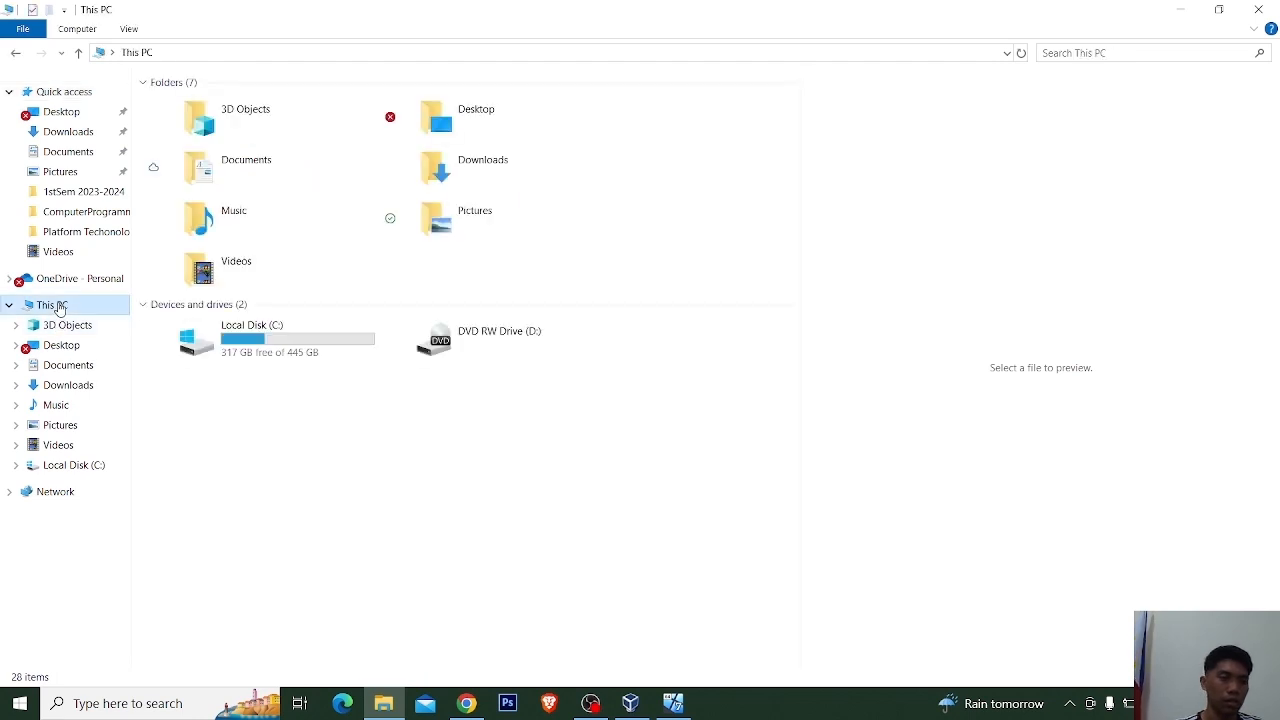
pyautogui.click(190, 55)
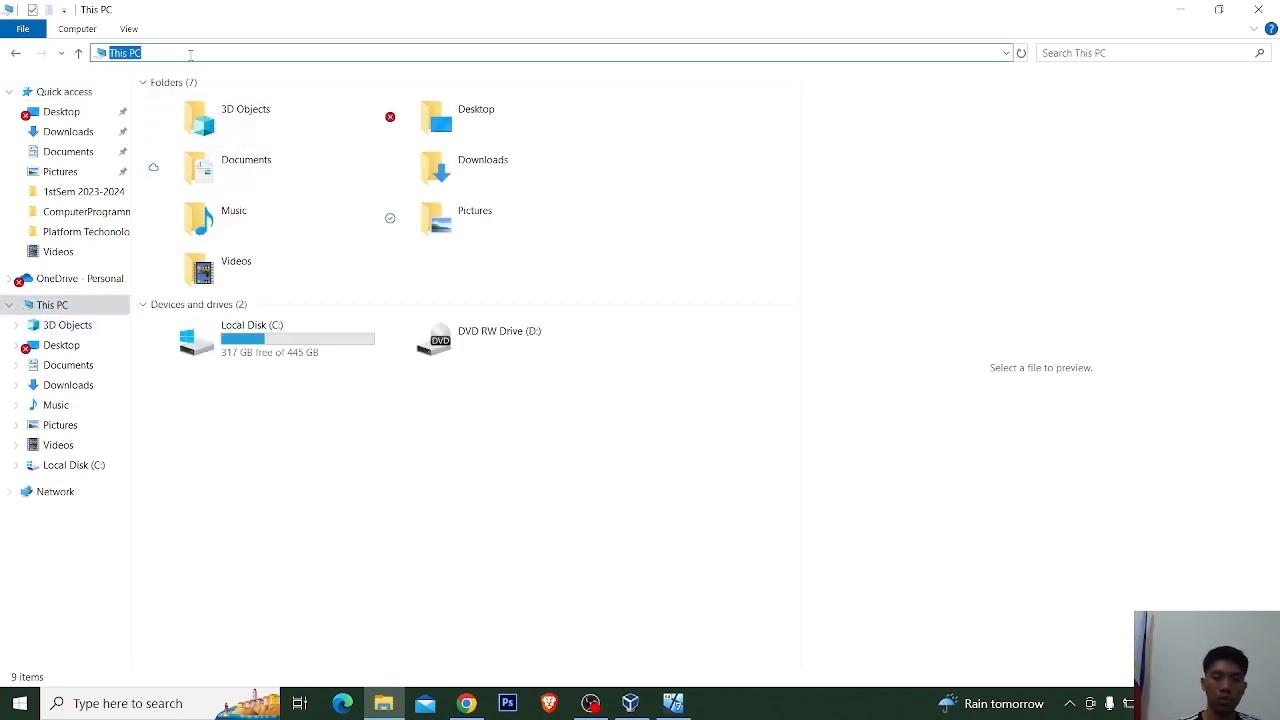
pyautogui.press('BackSpace')
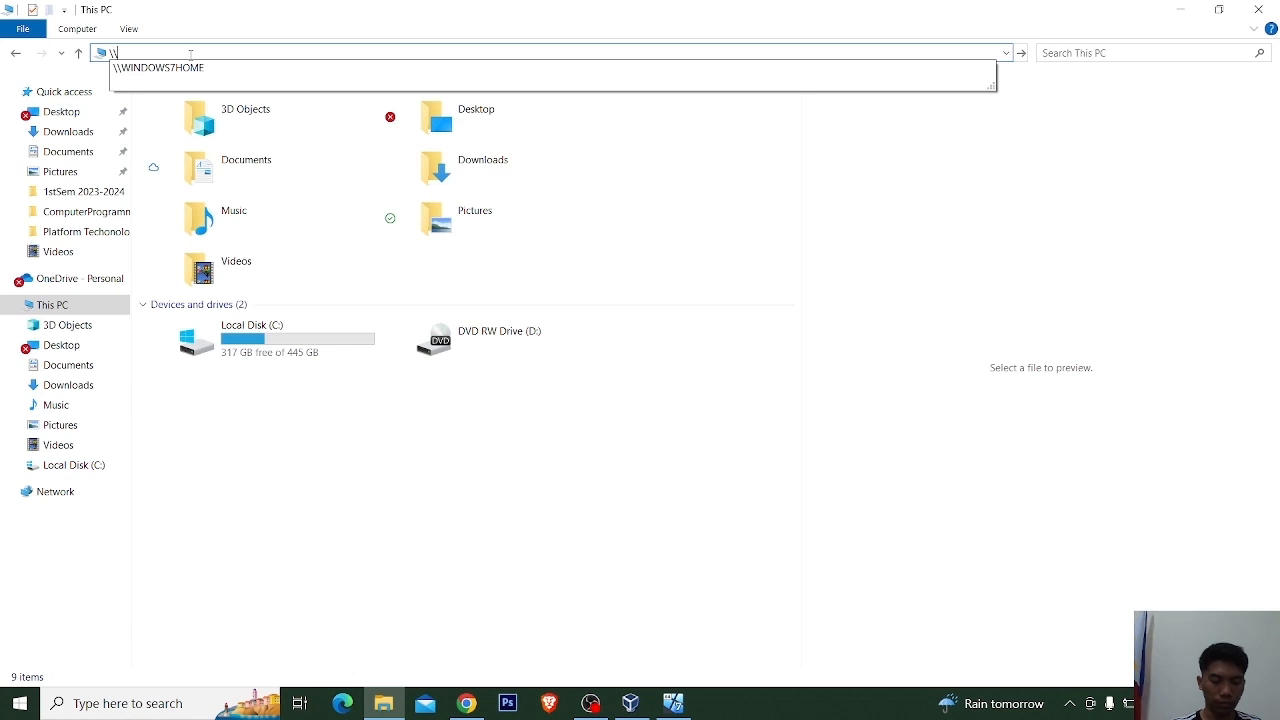
pyautogui.write('\\Windows7')
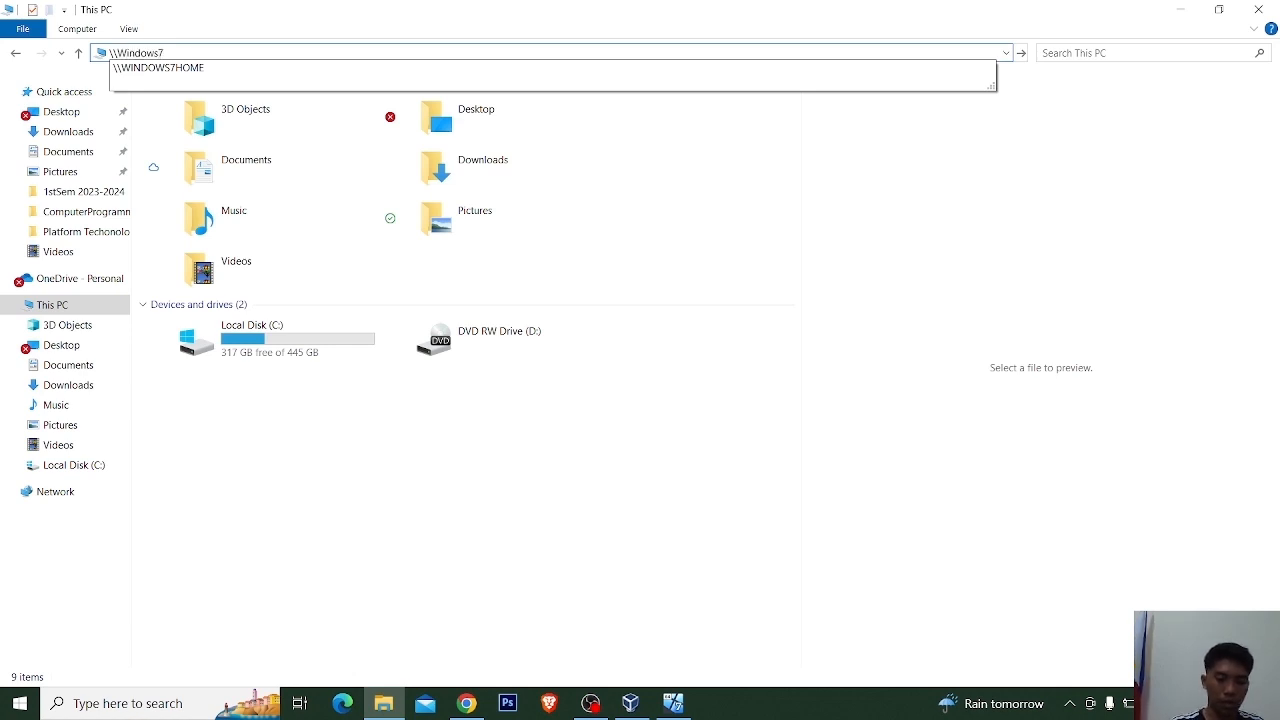
pyautogui.write('Home')
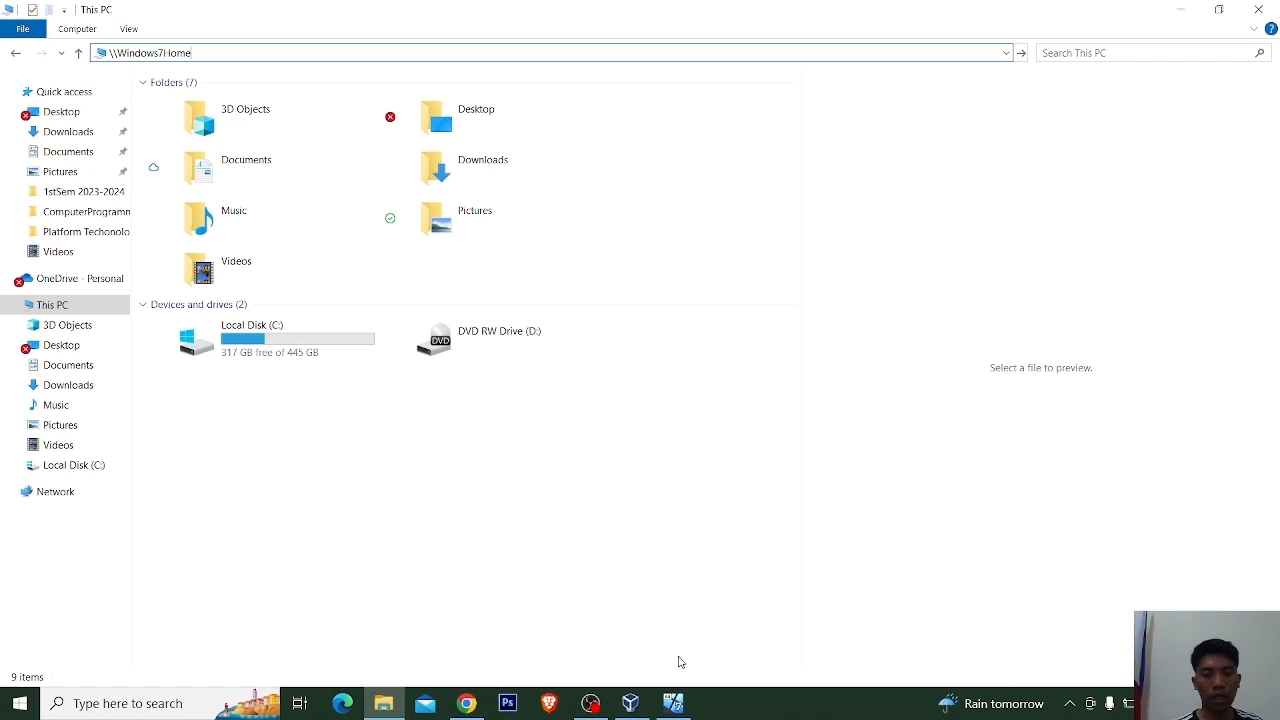
# Check the computer name in the Windows7Home virtual machine's system properties, and minimize the machine.
pyautogui.click(674, 704)
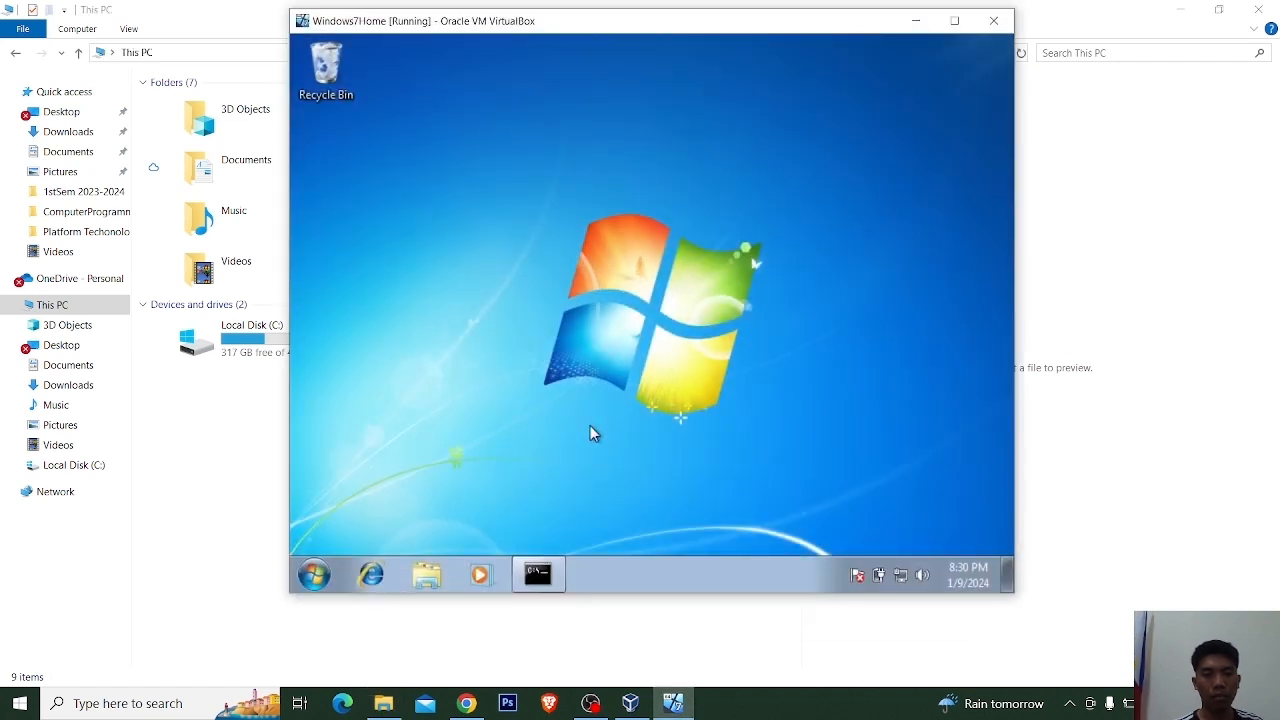
pyautogui.click(428, 573)
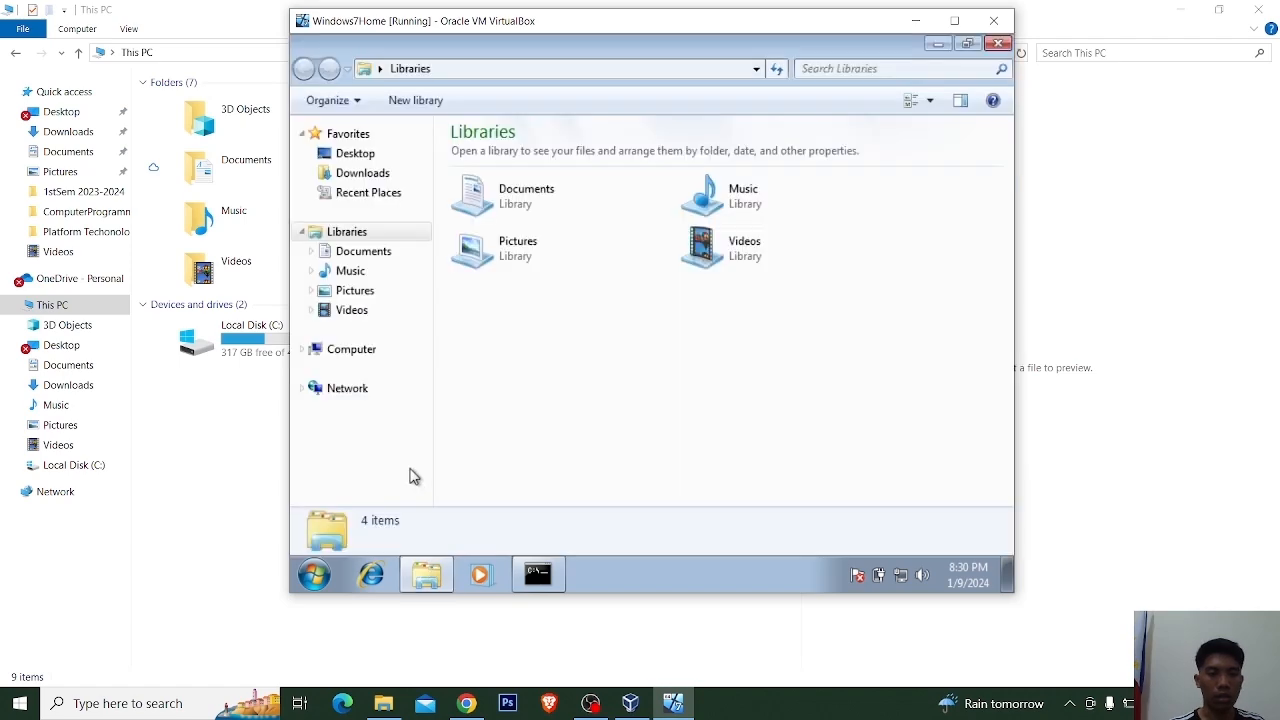
pyautogui.click(357, 355)
pyautogui.rightClick(358, 358)
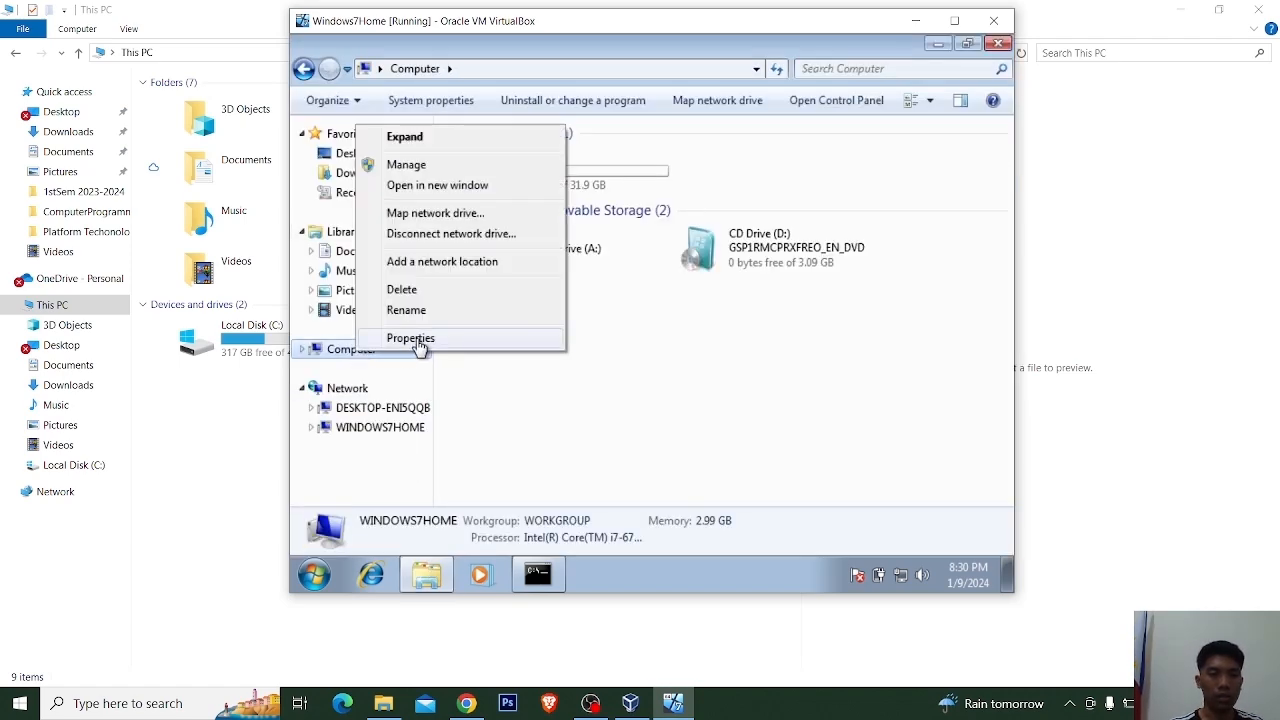
pyautogui.click(405, 340)
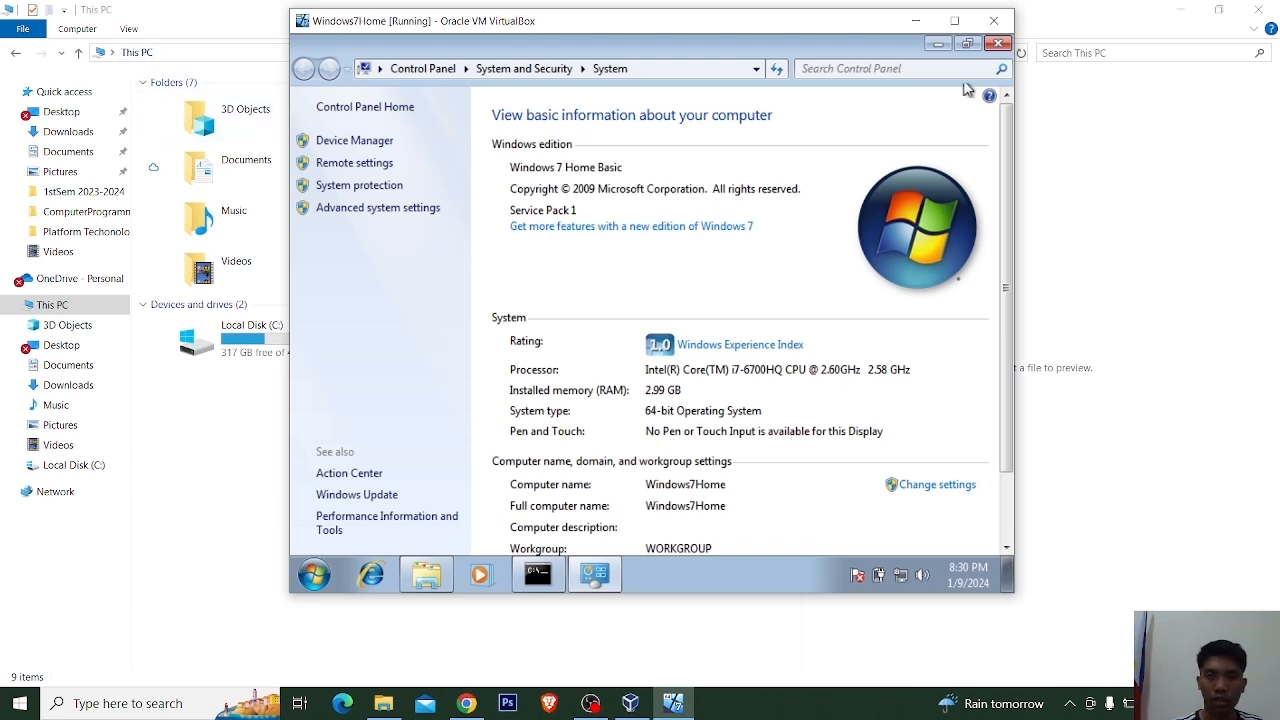
pyautogui.click(997, 43)
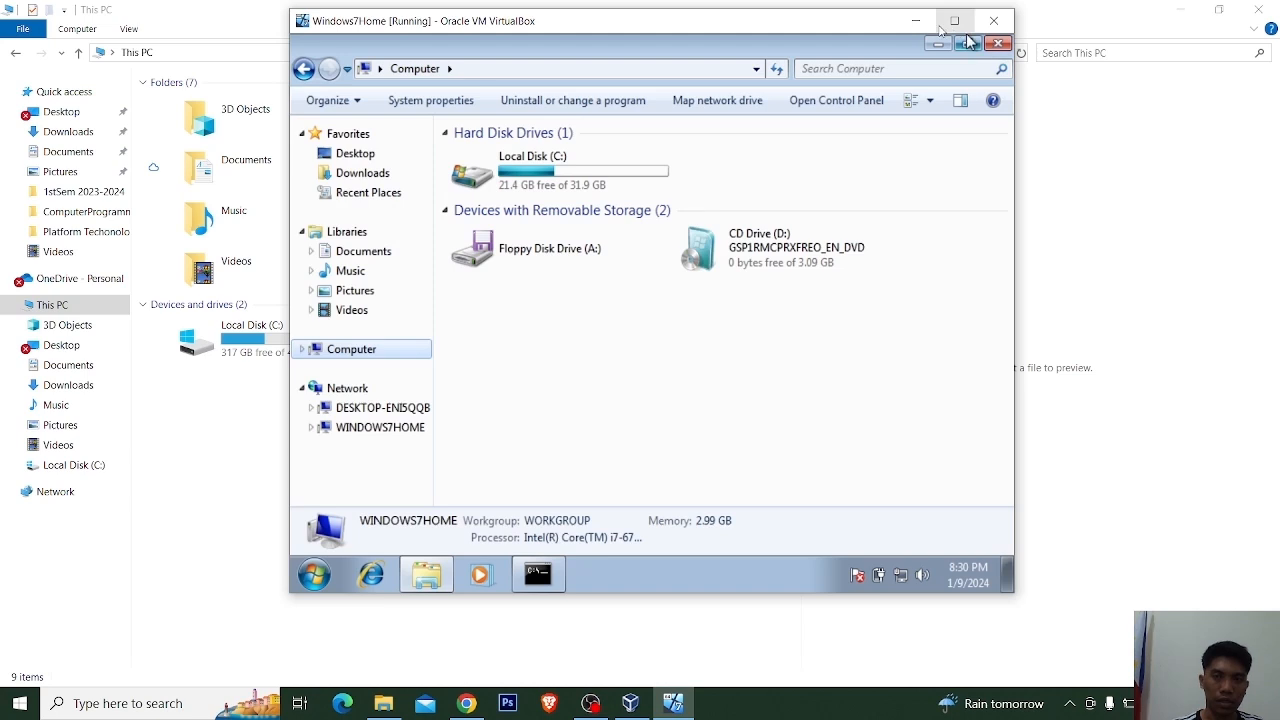
pyautogui.click(914, 20)
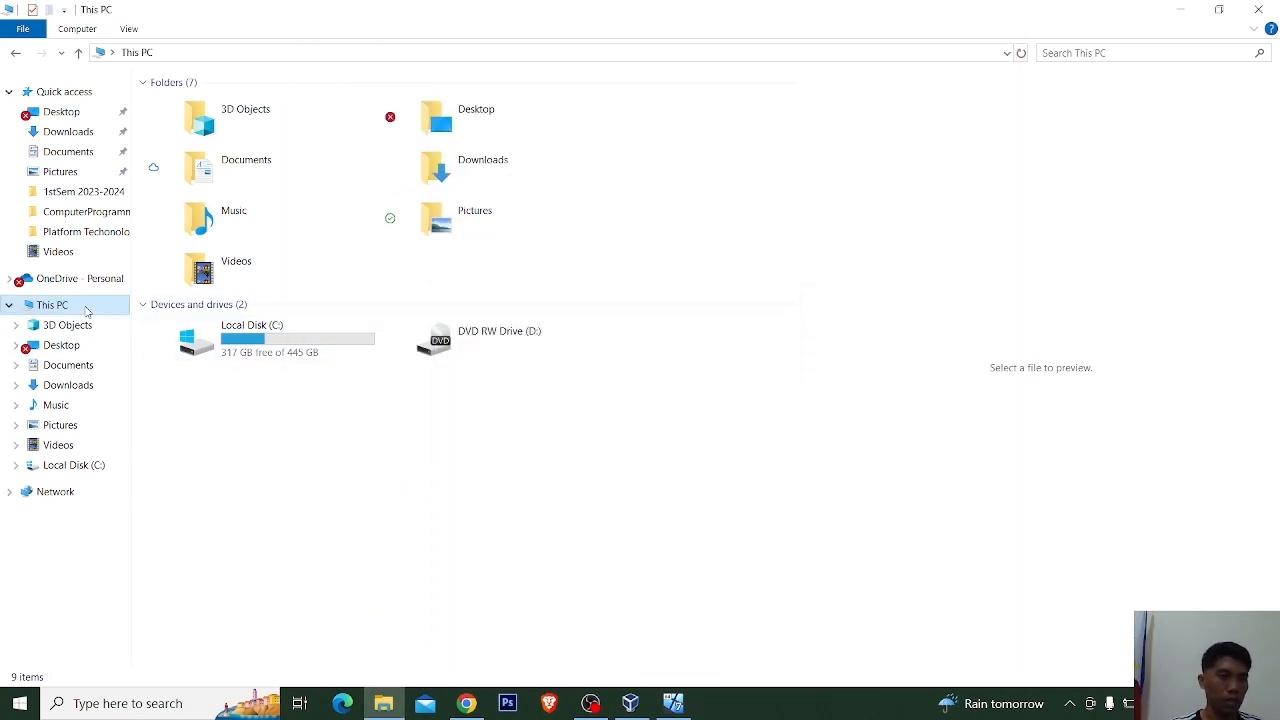
# Open the network location \\Windows7Home from File Explorer on the host.
pyautogui.click(192, 52)
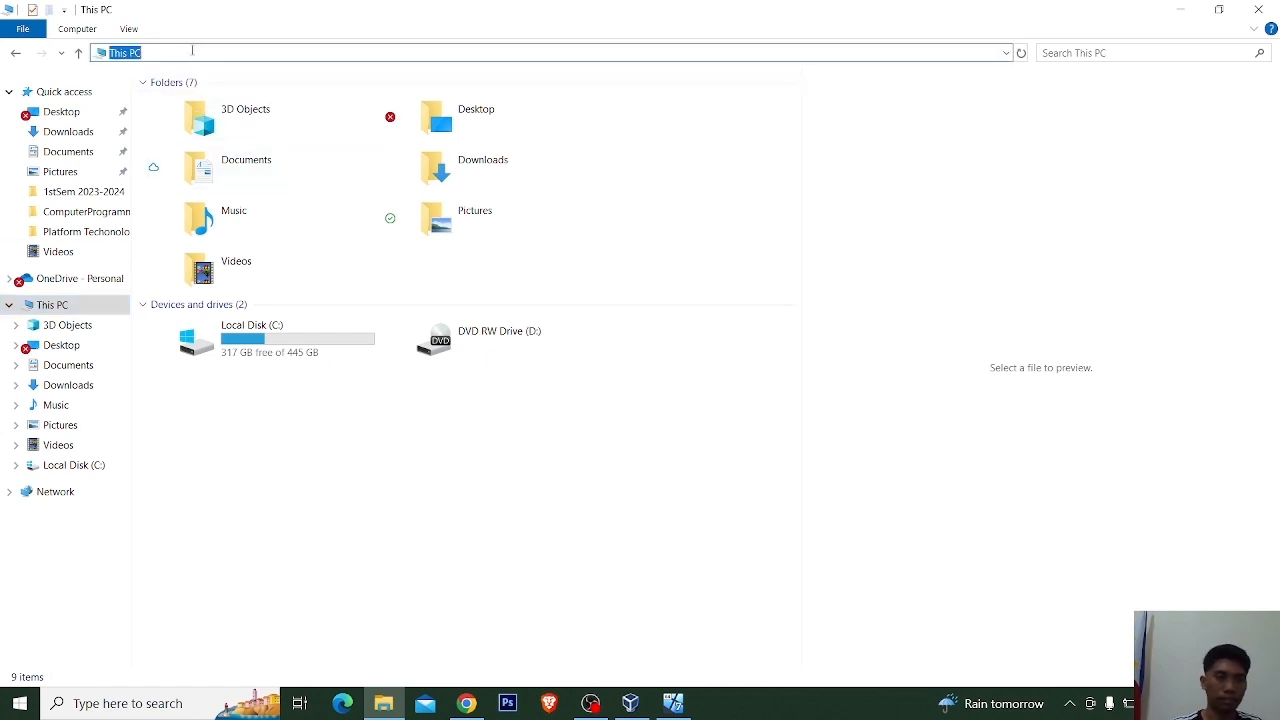
pyautogui.write('\\\\')
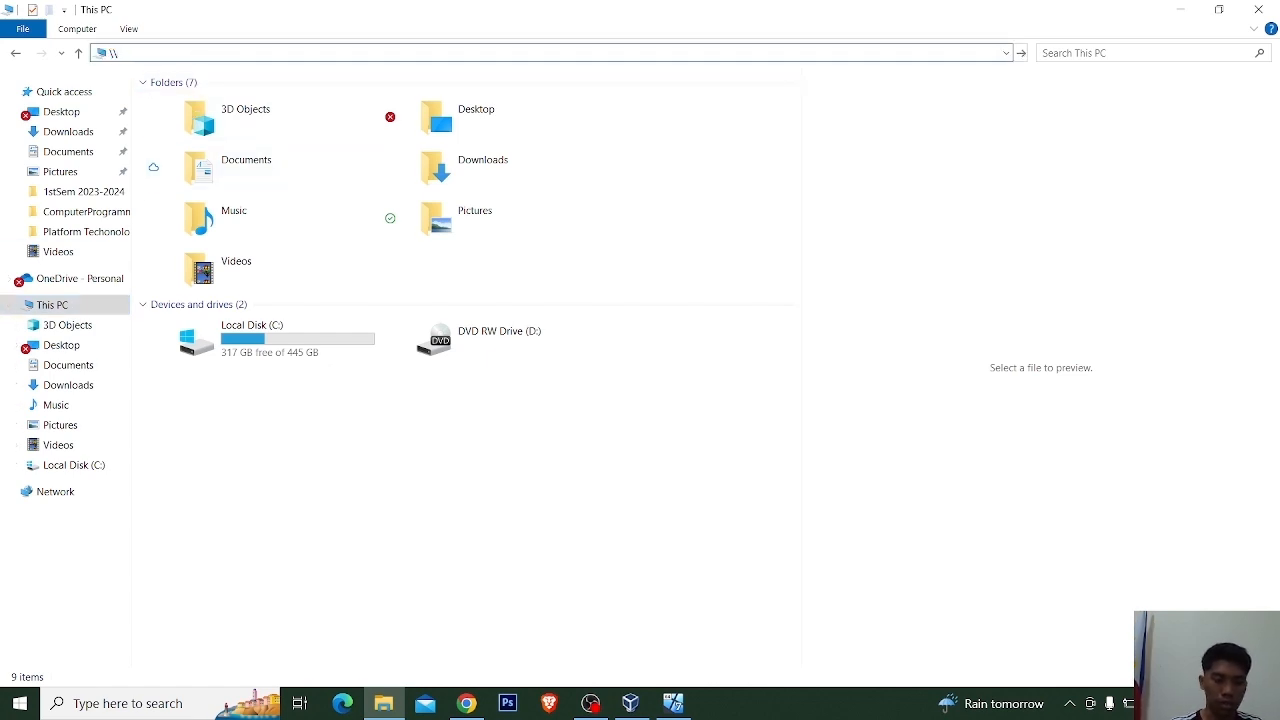
pyautogui.write('Windows7H')
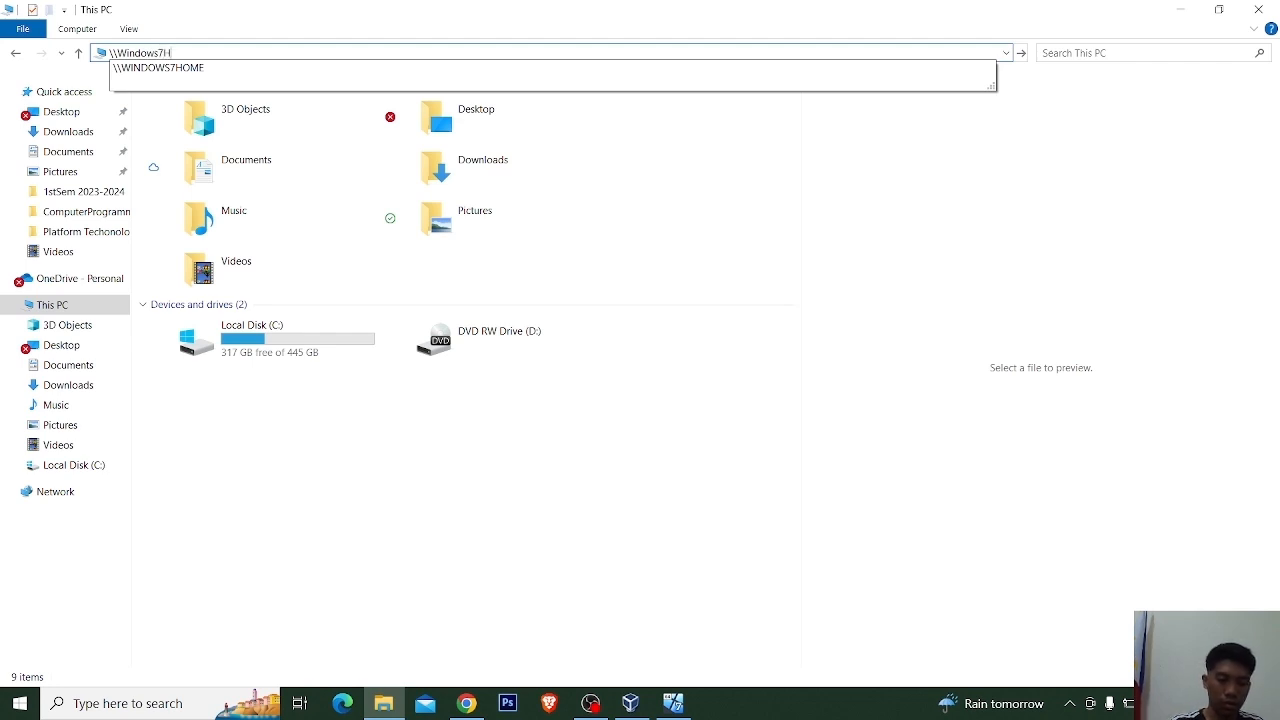
pyautogui.write('ome')
pyautogui.hotkey('ctrl', 'a')
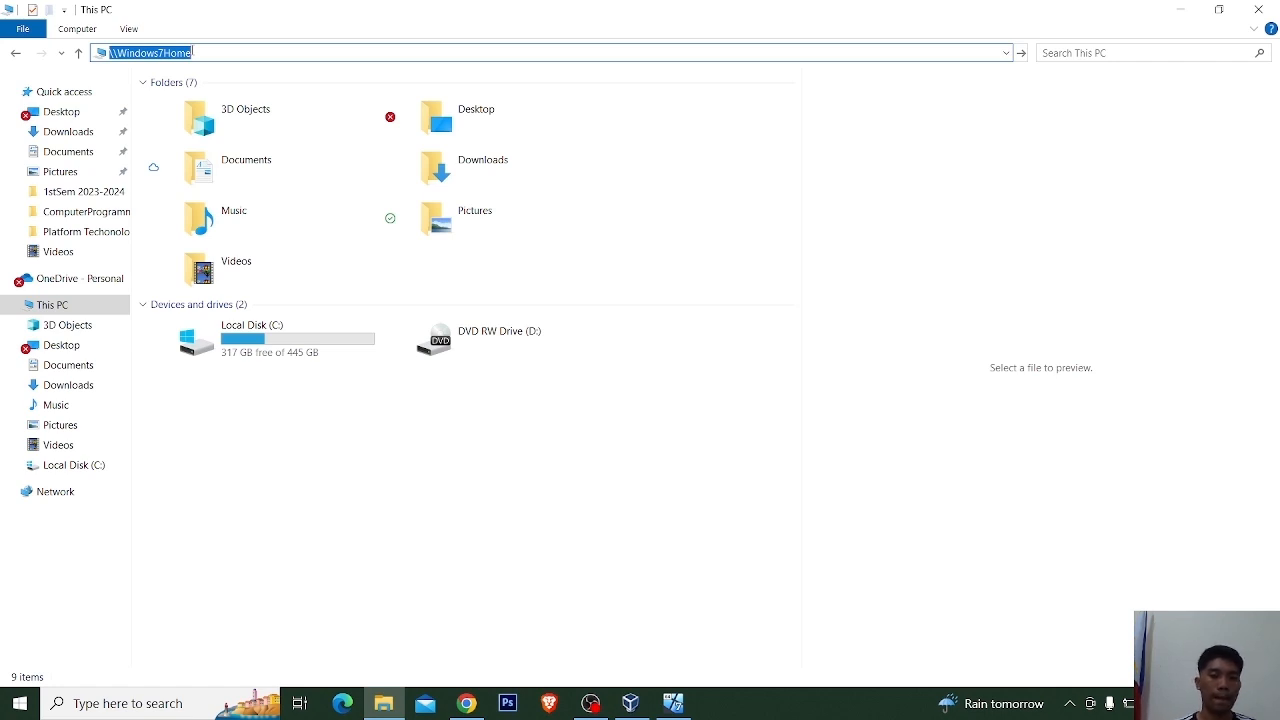
pyautogui.click(203, 52)
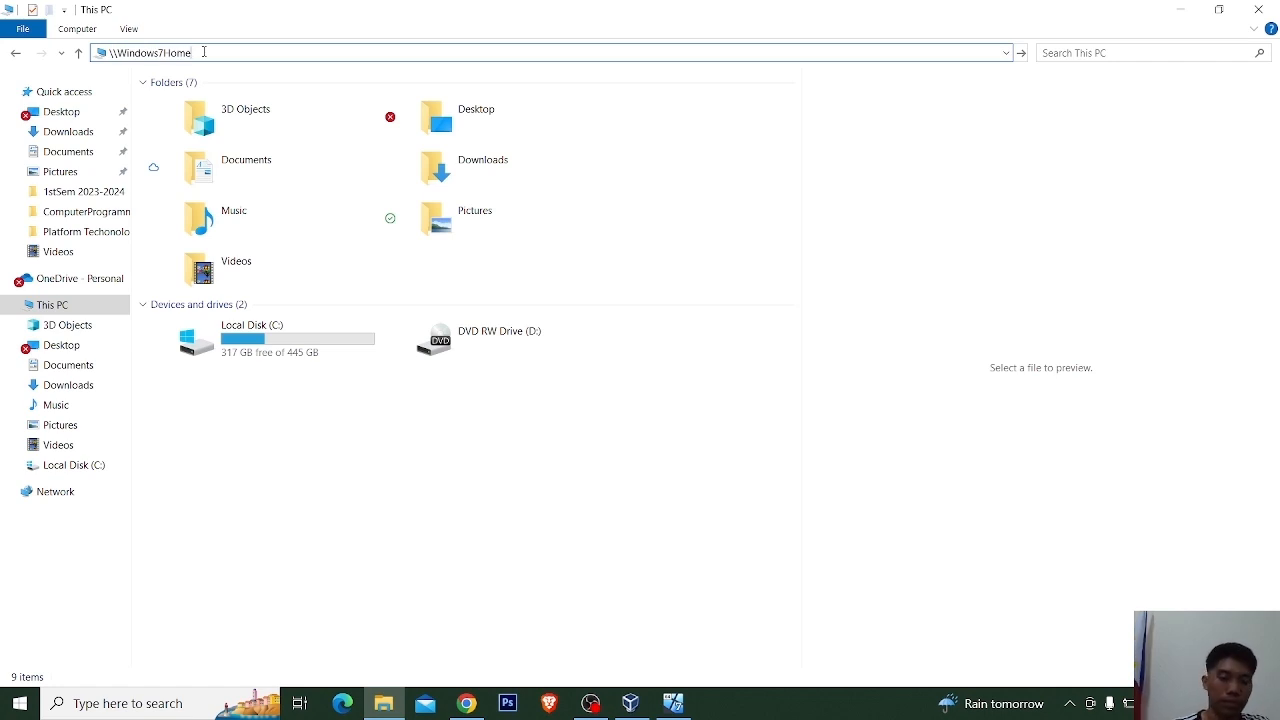
pyautogui.press('Return')
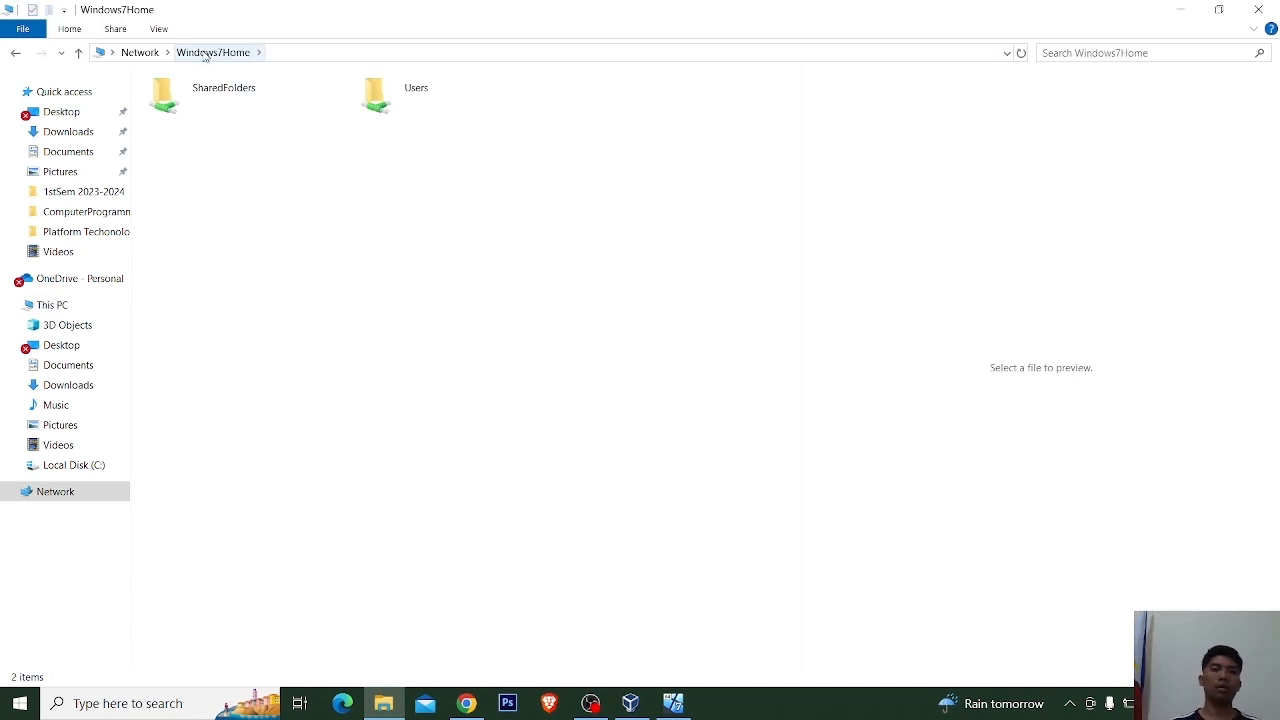
# Open the Group1 document from the SharedFolders network share to check its contents, close it and go back to Quick access.
pyautogui.click(246, 104)
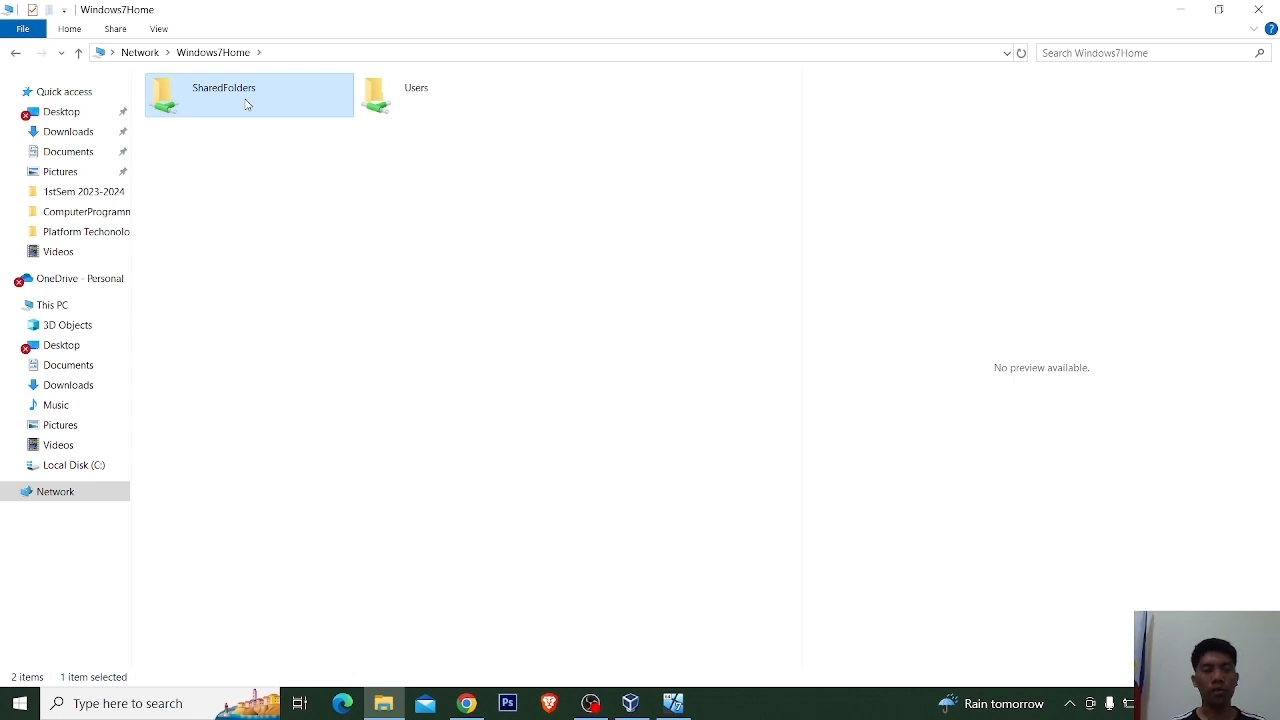
pyautogui.doubleClick(247, 104)
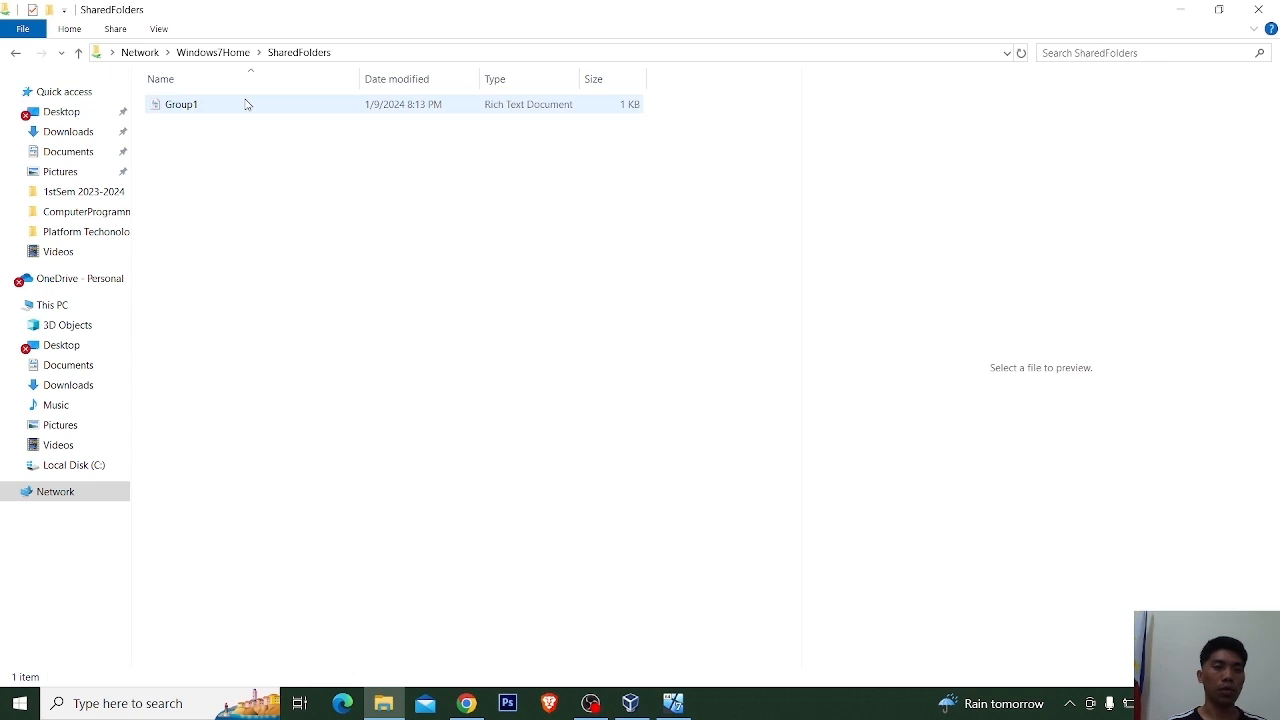
pyautogui.doubleClick(250, 104)
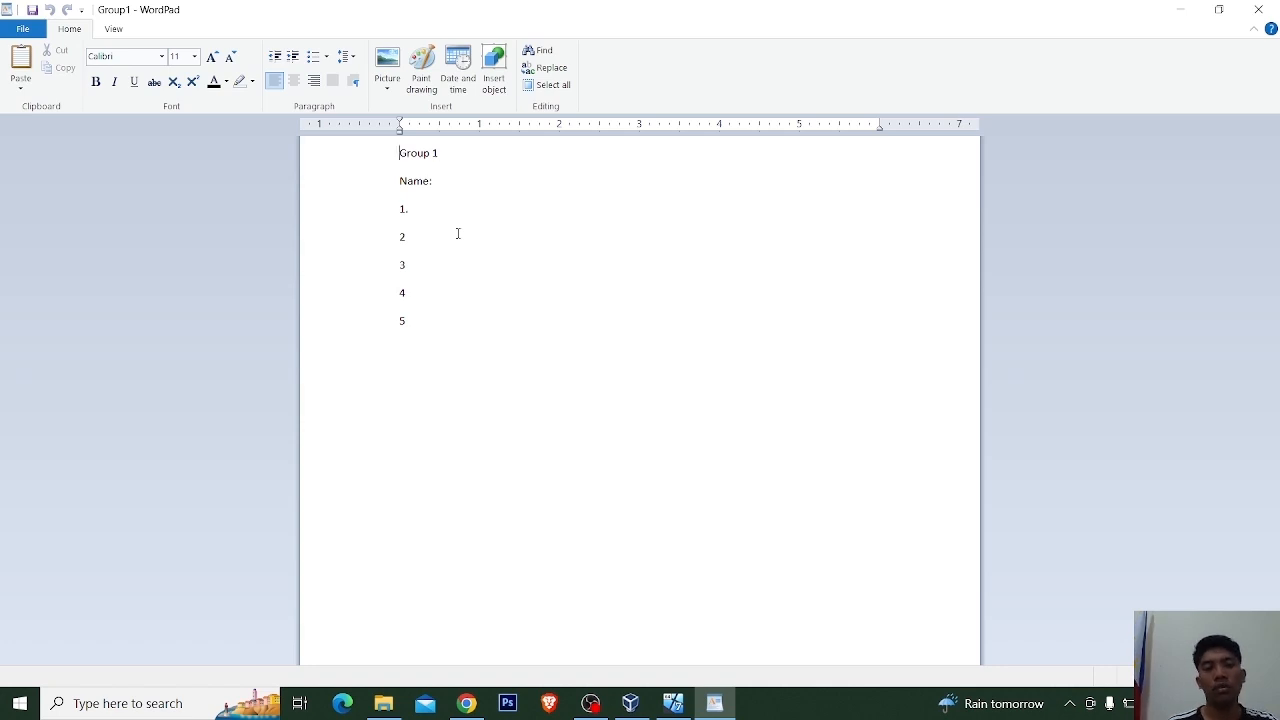
pyautogui.click(1259, 11)
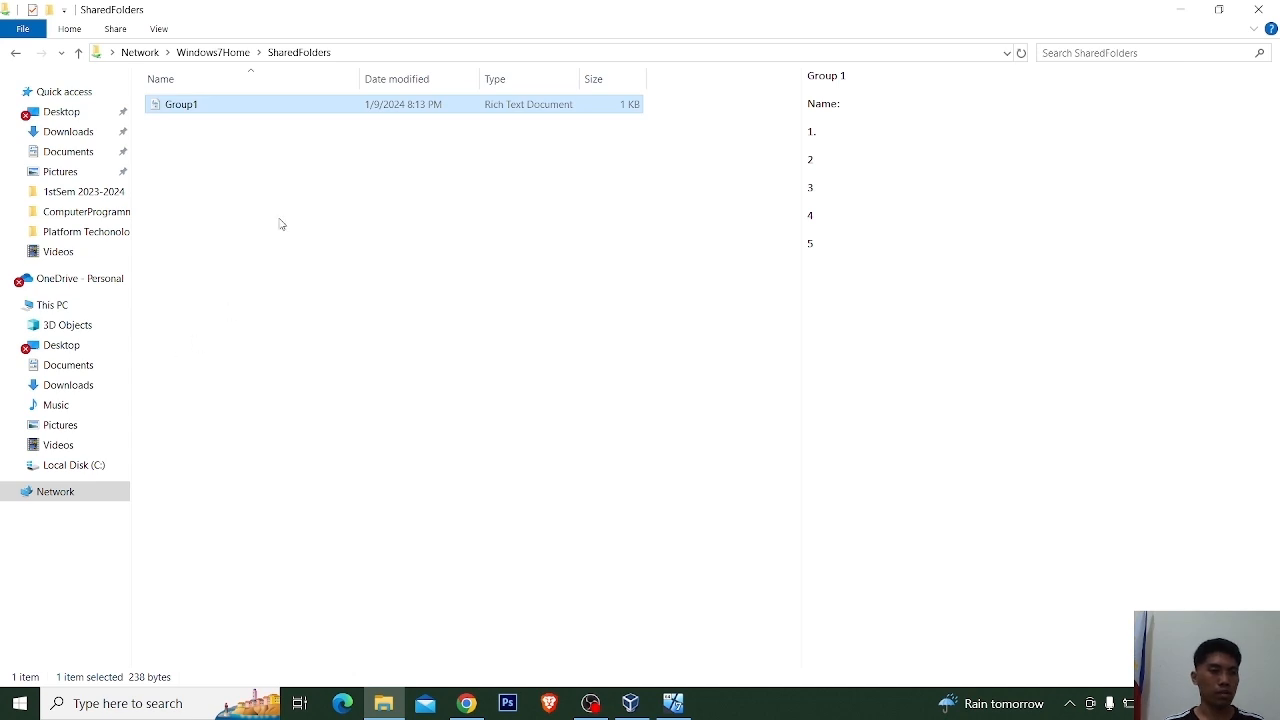
pyautogui.click(17, 54)
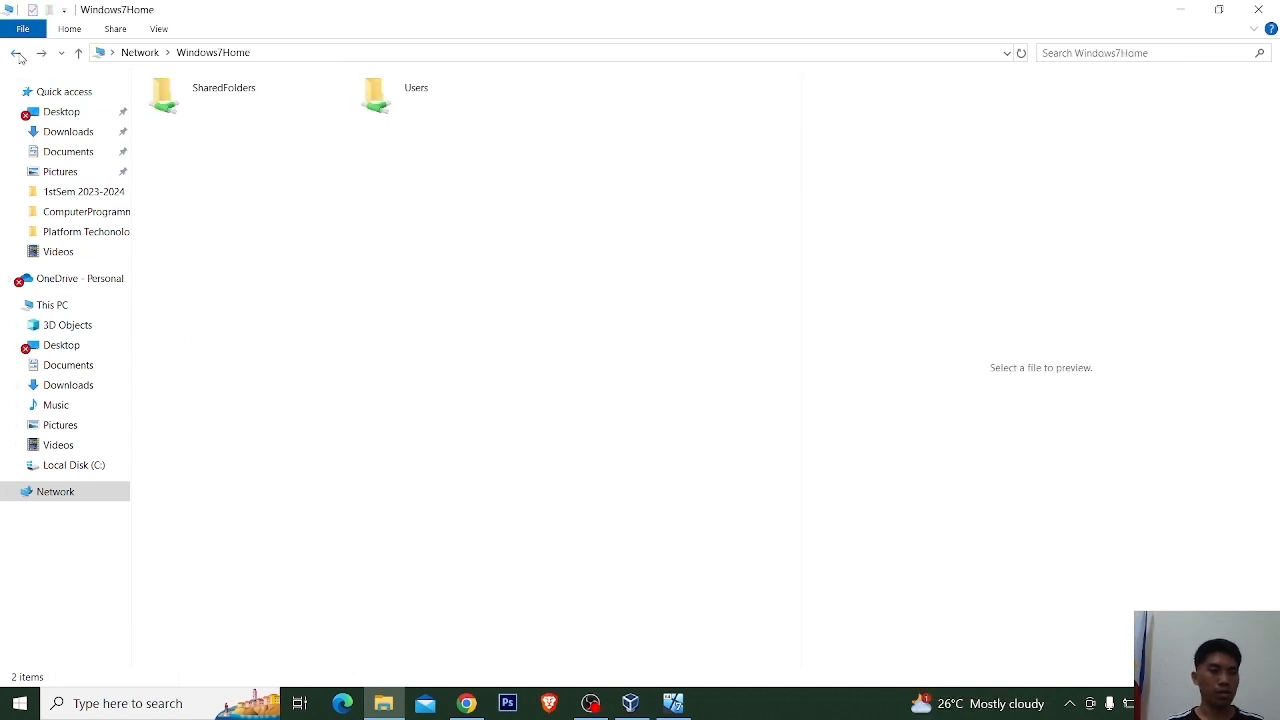
pyautogui.click(17, 54)
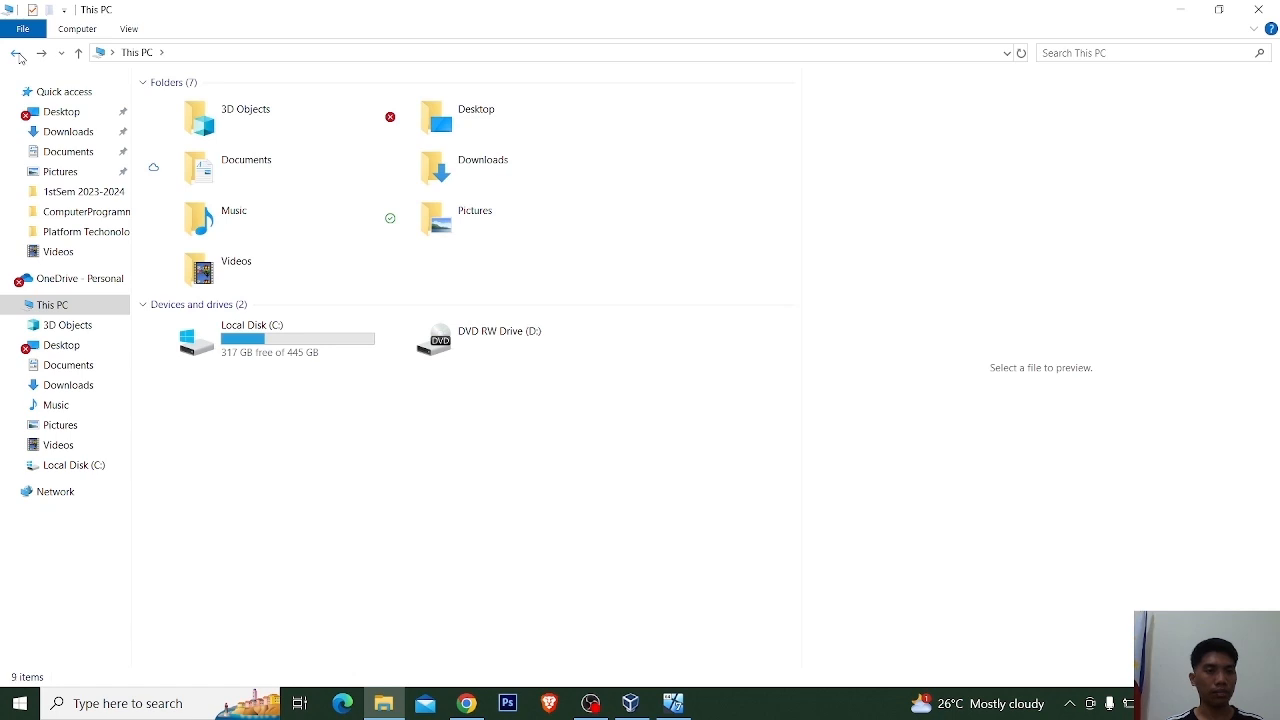
pyautogui.click(17, 54)
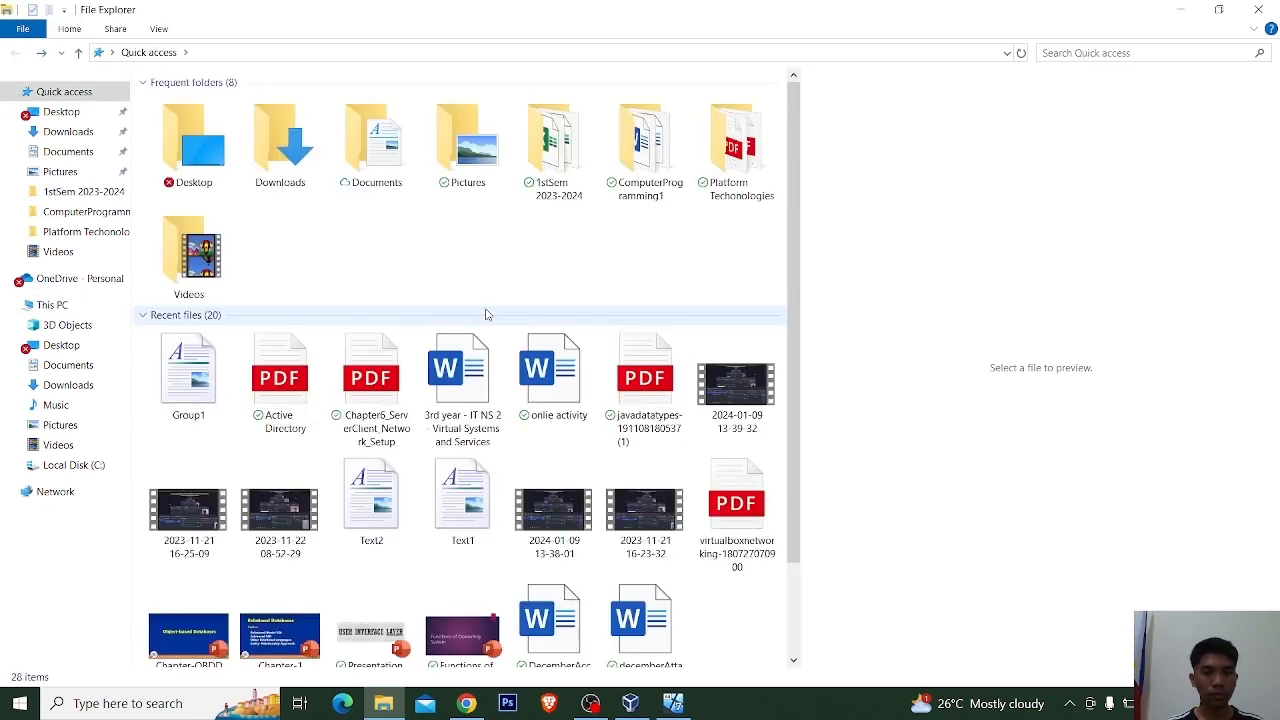